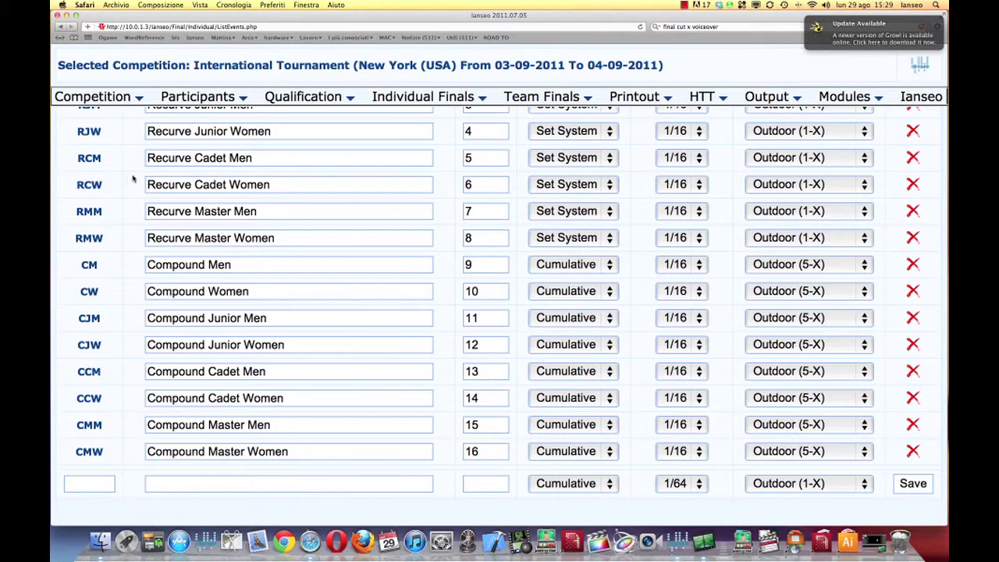
# Examine the Recurve Men event's name, progressive number and available match scoring, first phase and target type options.
pyautogui.scroll(5, 162, 254)
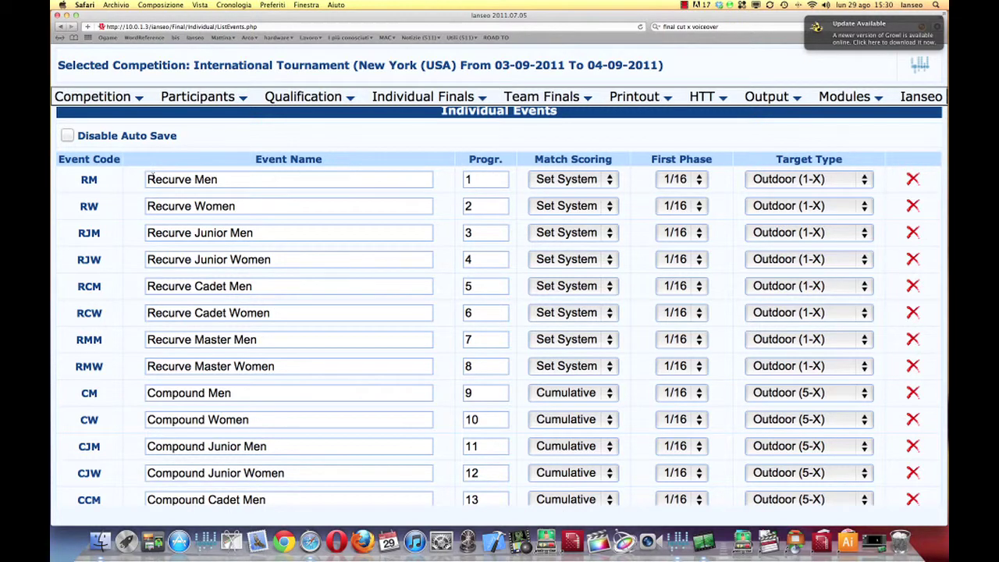
pyautogui.tripleClick(153, 177)
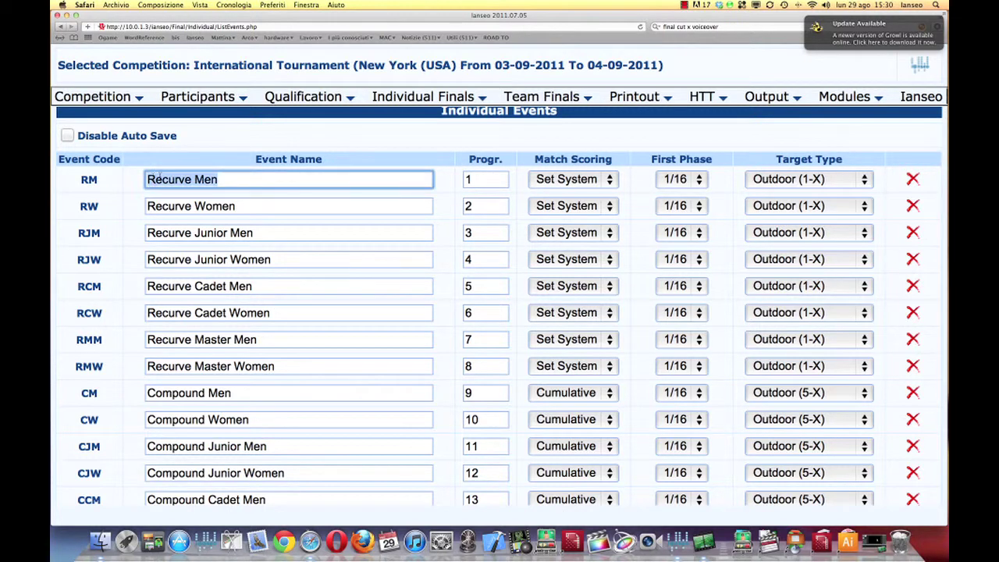
pyautogui.press('Tab')
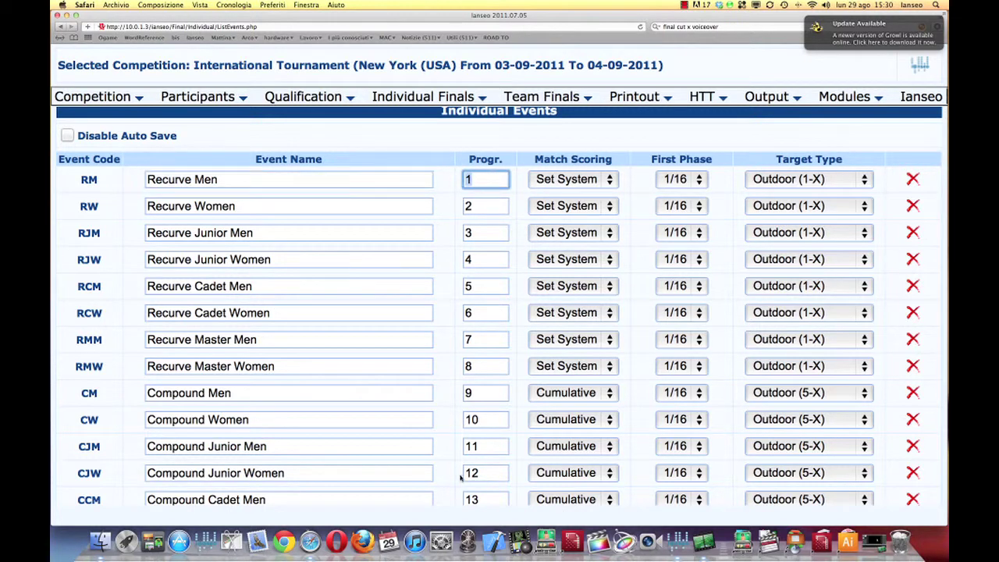
pyautogui.click(564, 182)
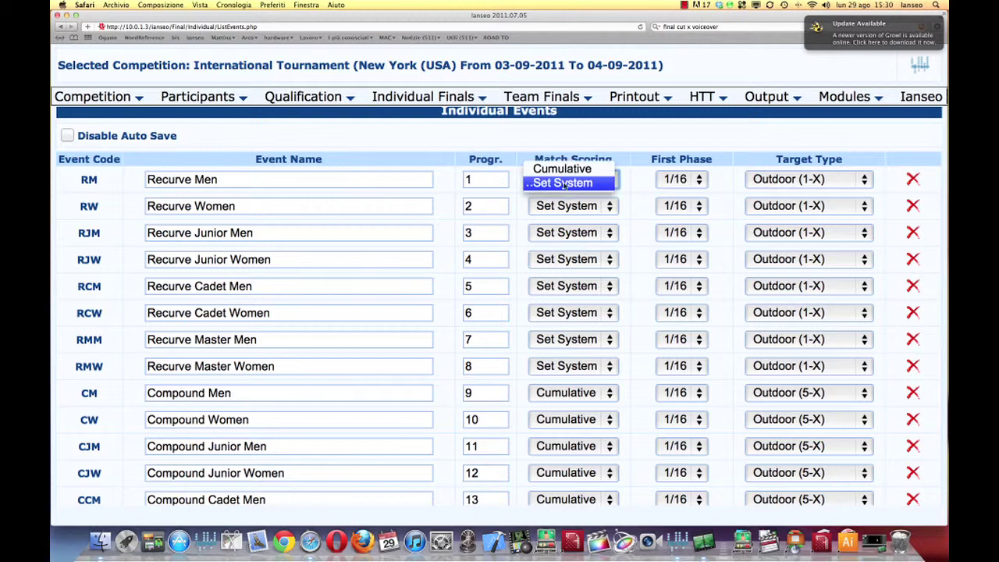
pyautogui.click(563, 183)
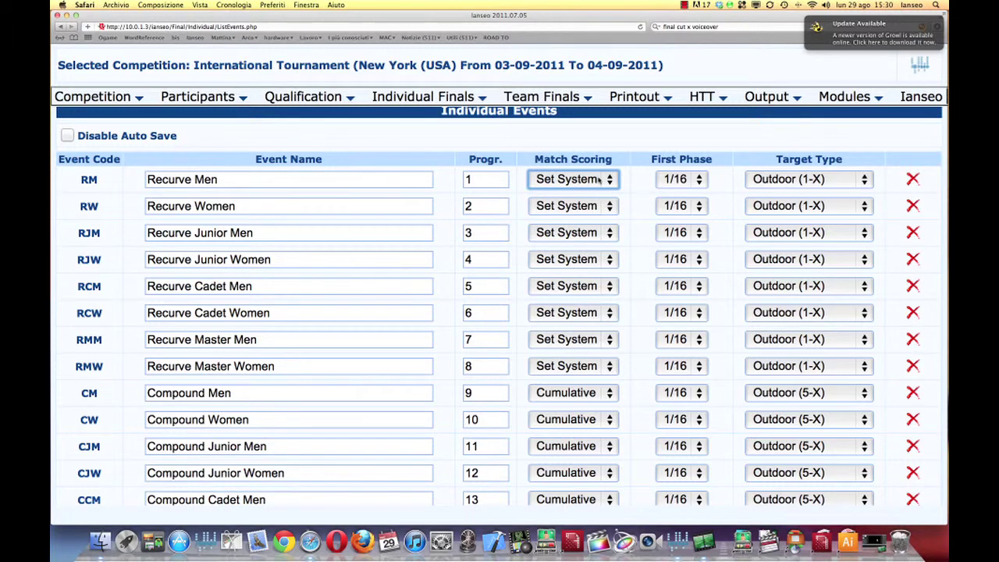
pyautogui.click(676, 181)
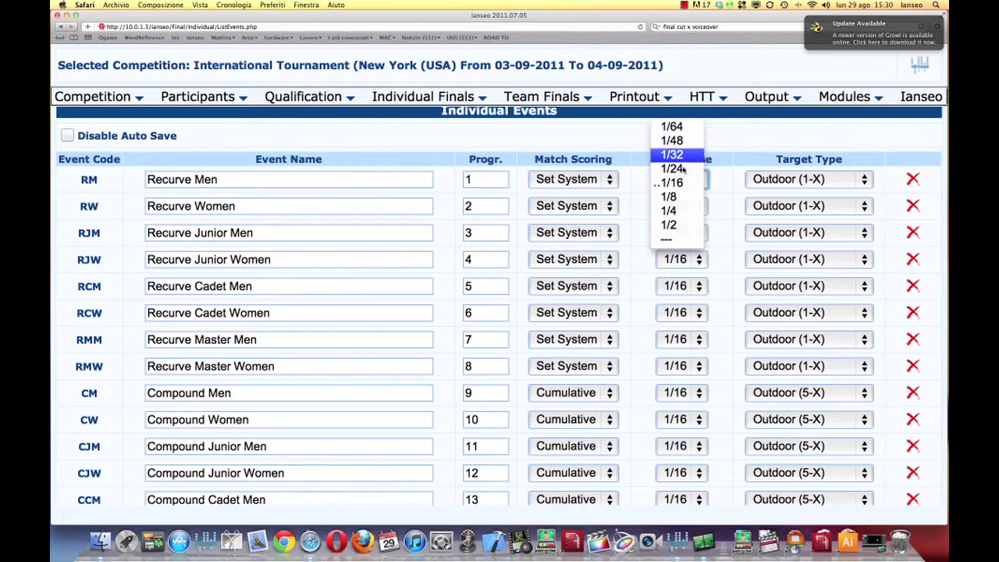
pyautogui.click(717, 191)
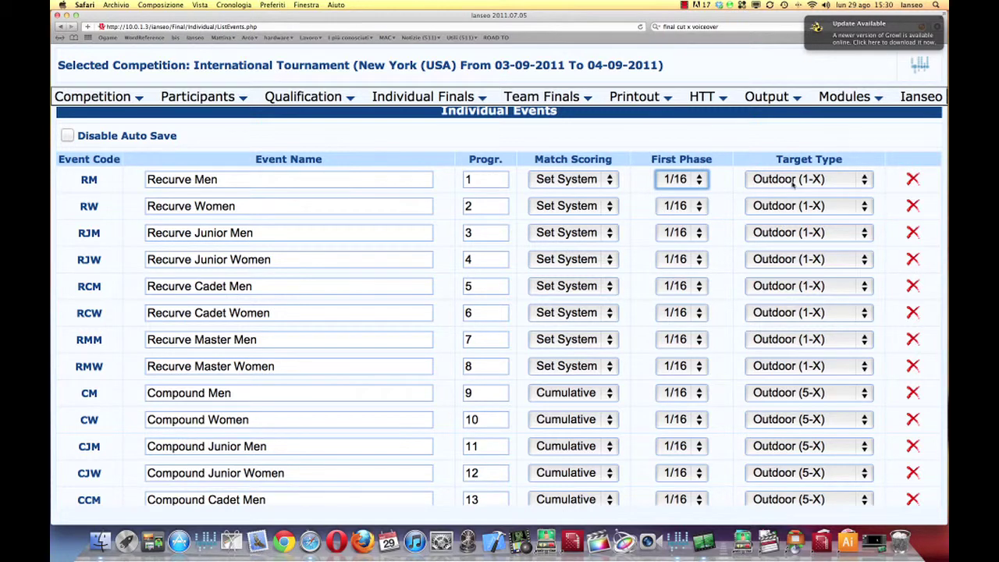
pyautogui.click(793, 182)
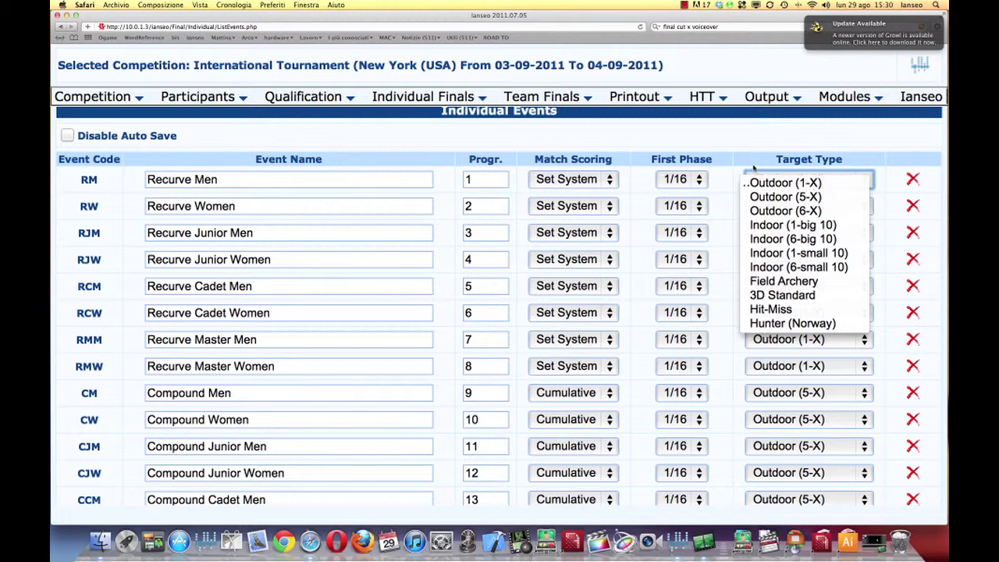
pyautogui.click(771, 182)
# Enter CM as the event code in the blank new-event row at the end of the list.
pyautogui.scroll(-5, 367, 259)
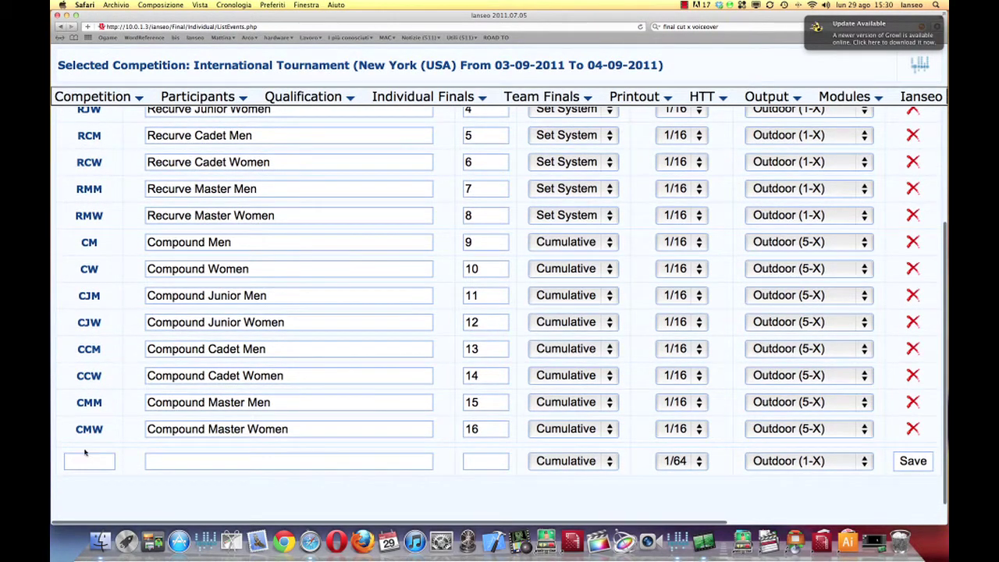
pyautogui.click(84, 457)
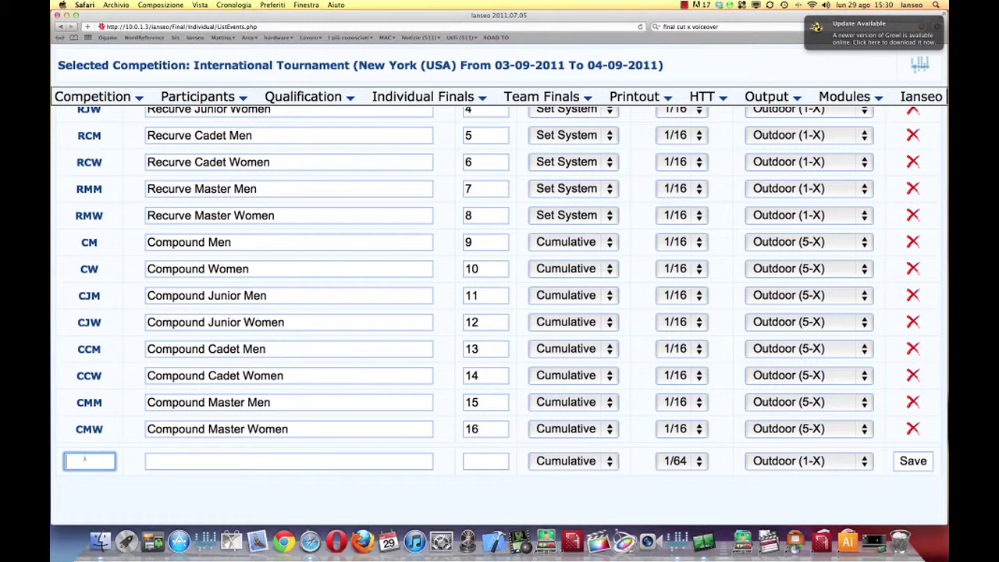
pyautogui.write('CM')
# Delete the Recurve Men event (RM) from the individual events list and confirm the deletion.
pyautogui.scroll(5, 86, 456)
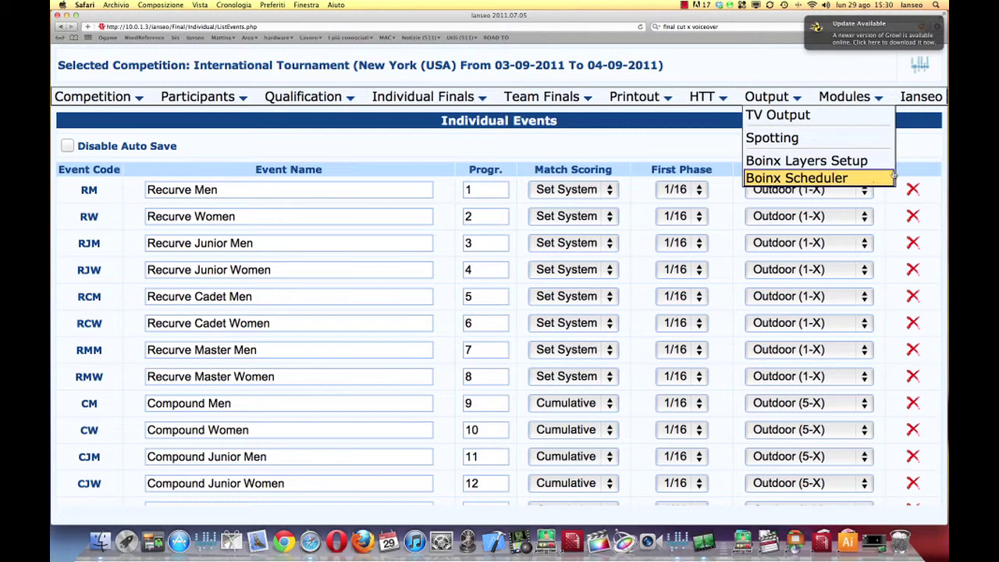
pyautogui.click(913, 190)
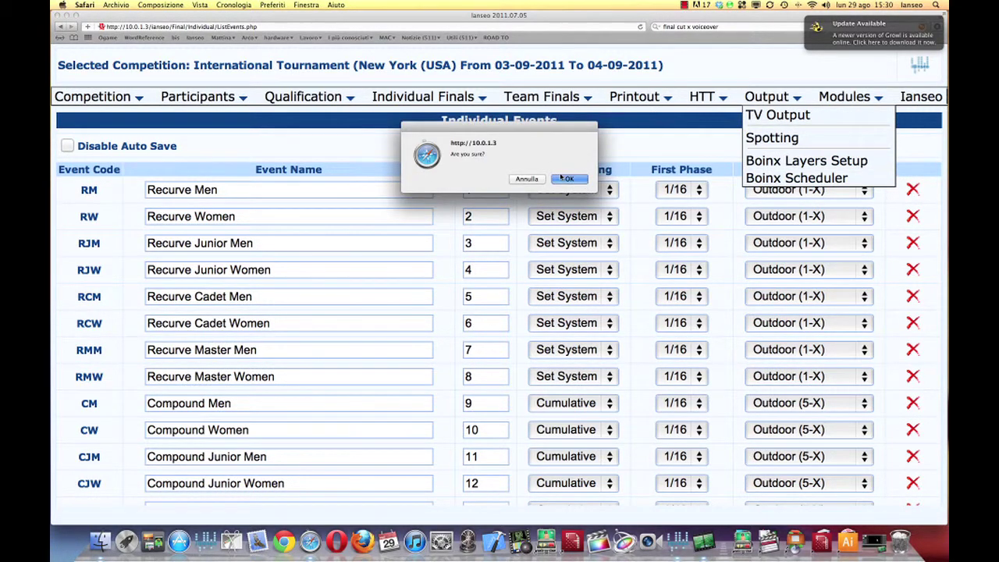
pyautogui.click(527, 178)
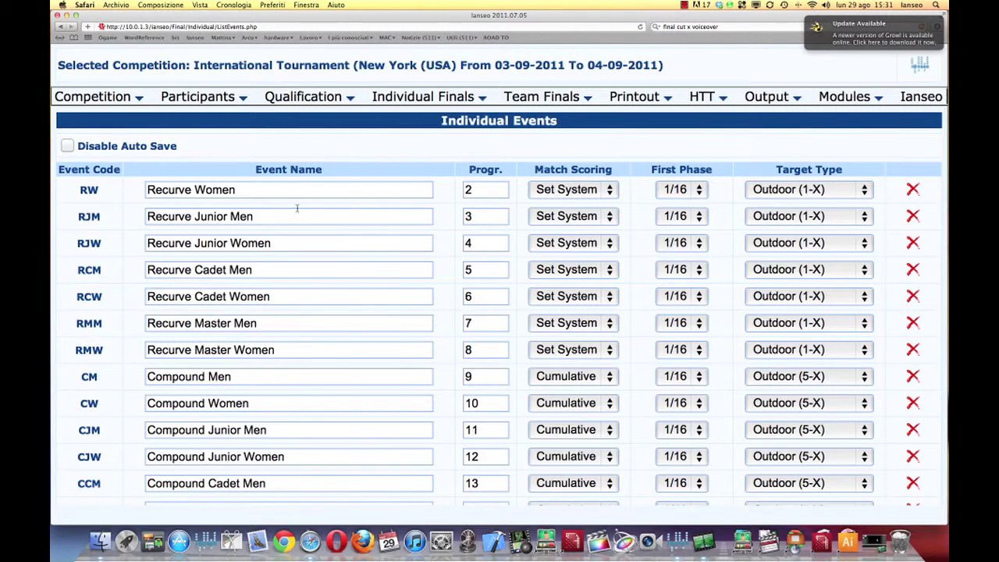
# Change the new event's code to RM and give it the name Recurve Men and progressive number 1.
pyautogui.scroll(-4, 295, 208)
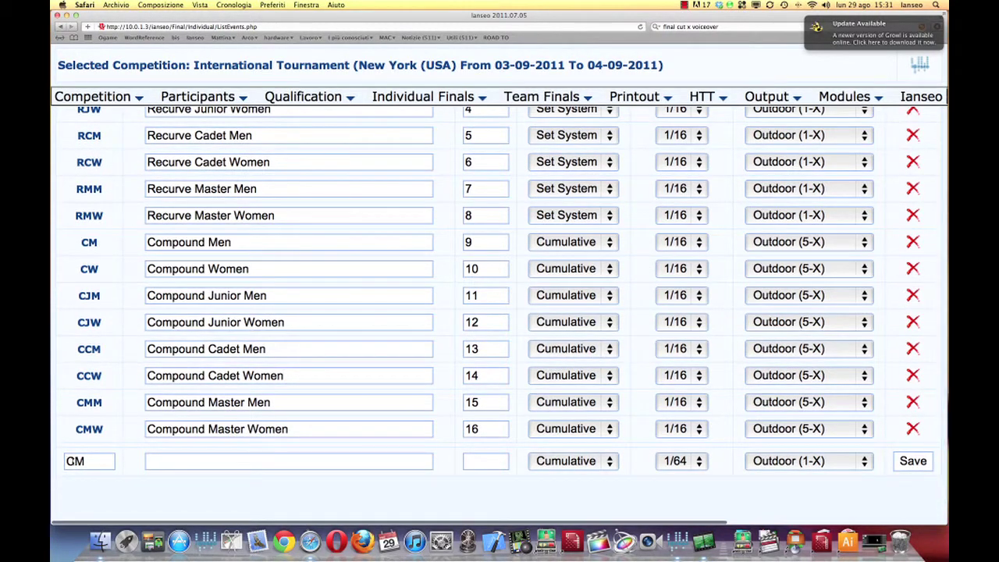
pyautogui.click(64, 462)
pyautogui.press('Delete')
pyautogui.write('R')
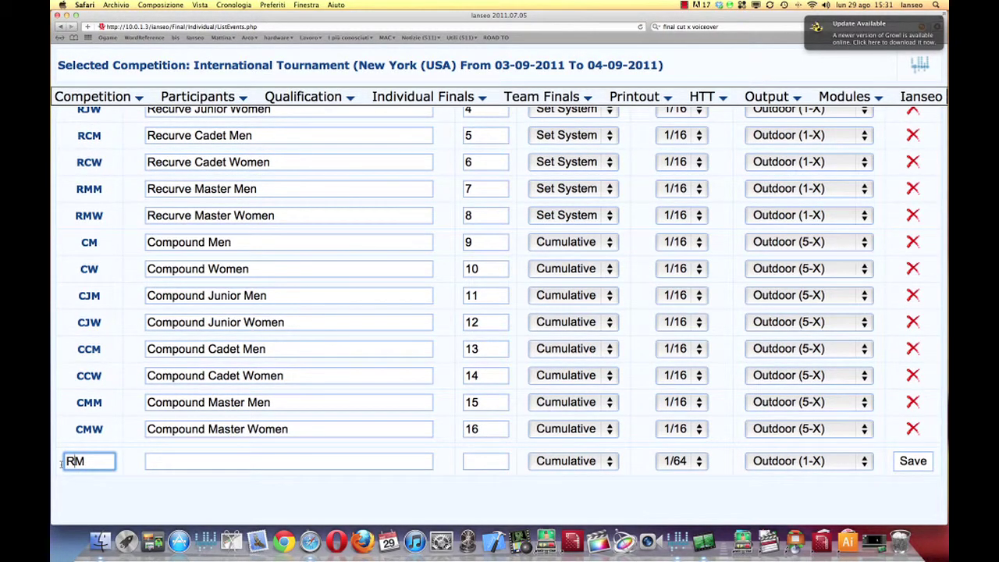
pyautogui.click(168, 462)
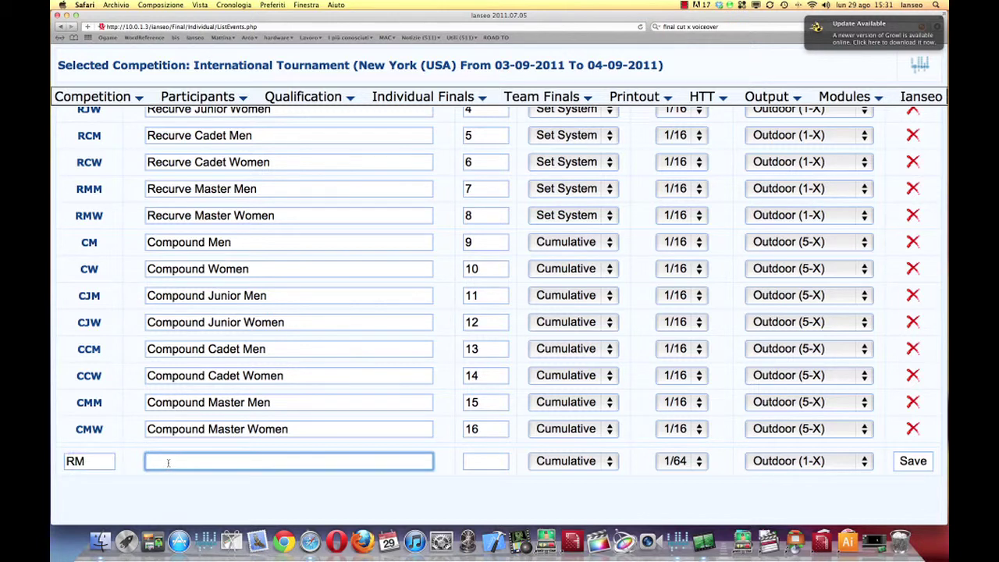
pyautogui.write('Recurve Men')
pyautogui.press('Tab')
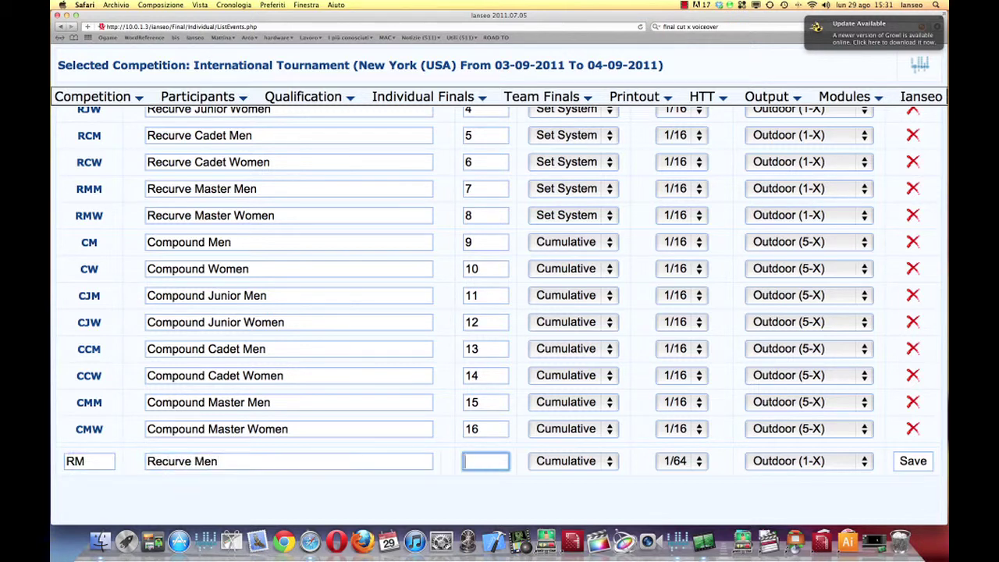
pyautogui.write('1')
pyautogui.press('Tab')
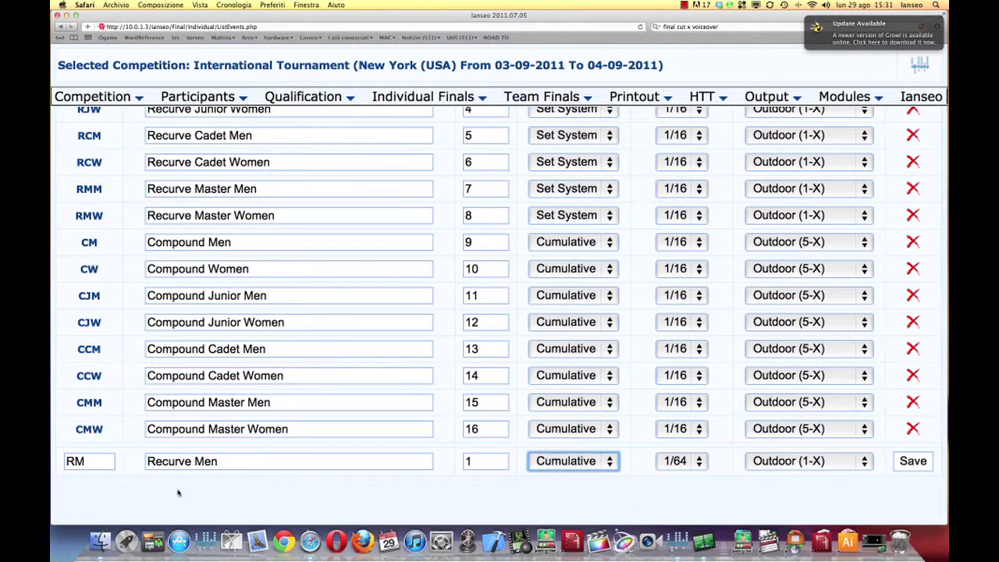
# Set the new event to Set System scoring, first phase 1/64 and target type Outdoor (1-X), and save it.
pyautogui.click(567, 462)
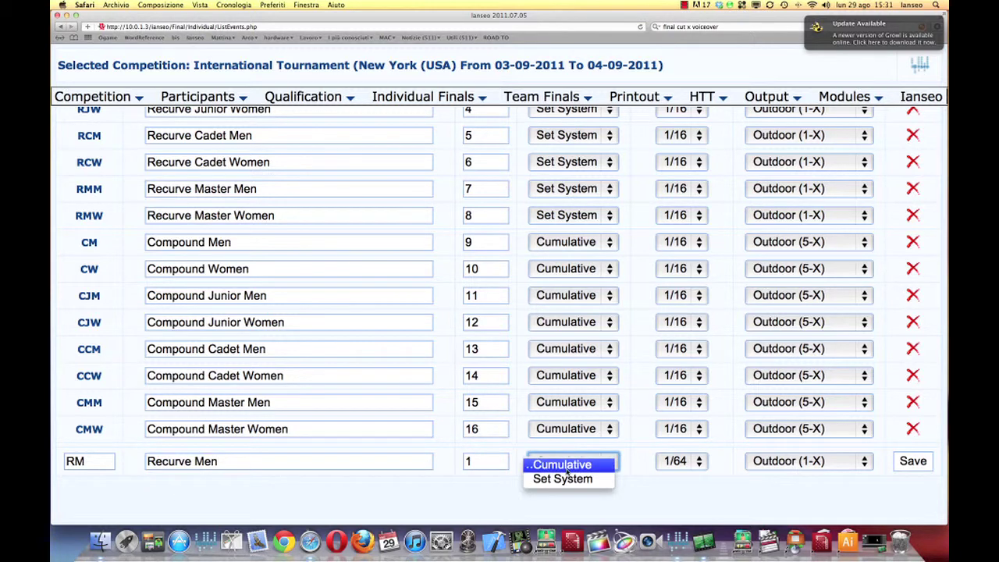
pyautogui.click(568, 478)
pyautogui.click(689, 462)
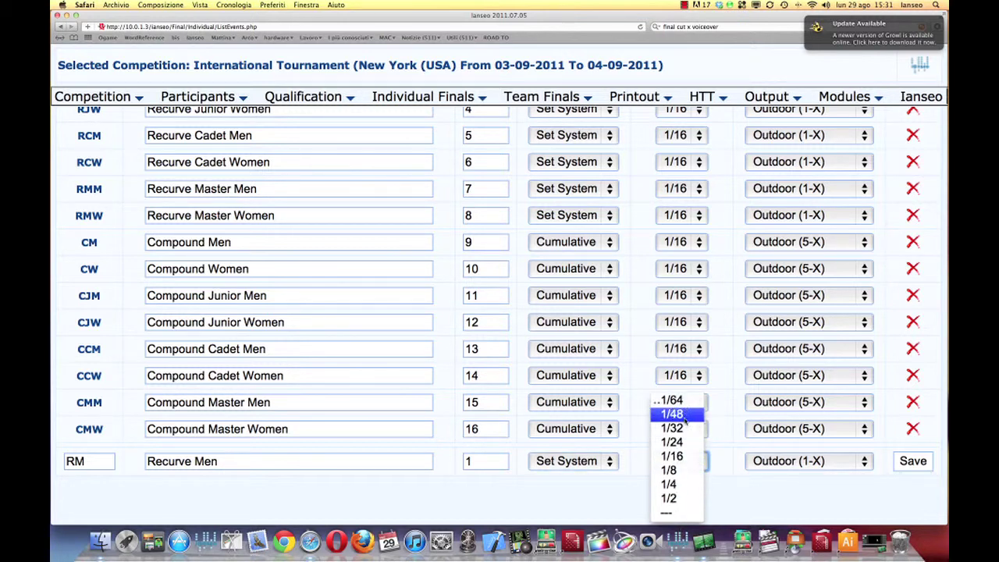
pyautogui.click(671, 399)
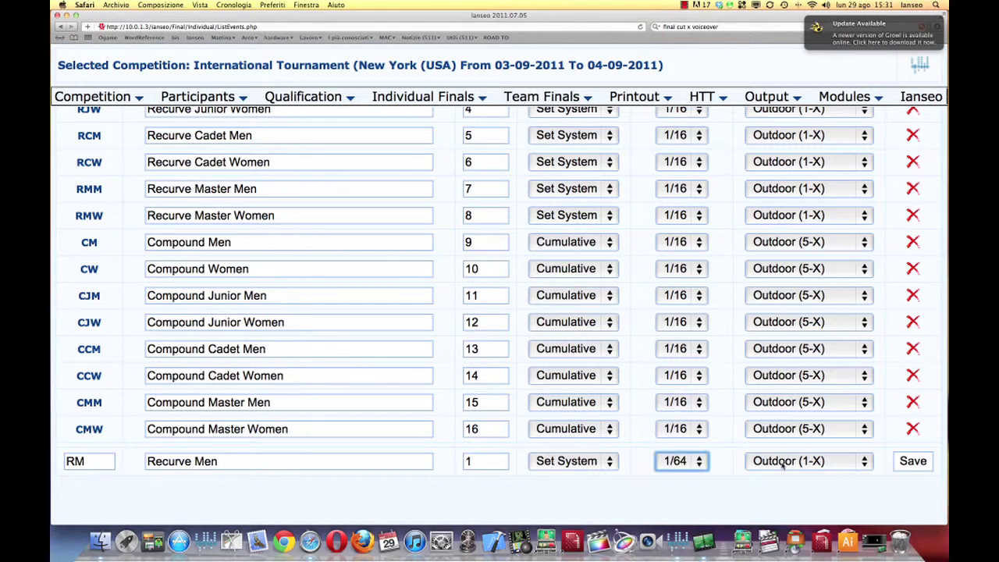
pyautogui.click(834, 466)
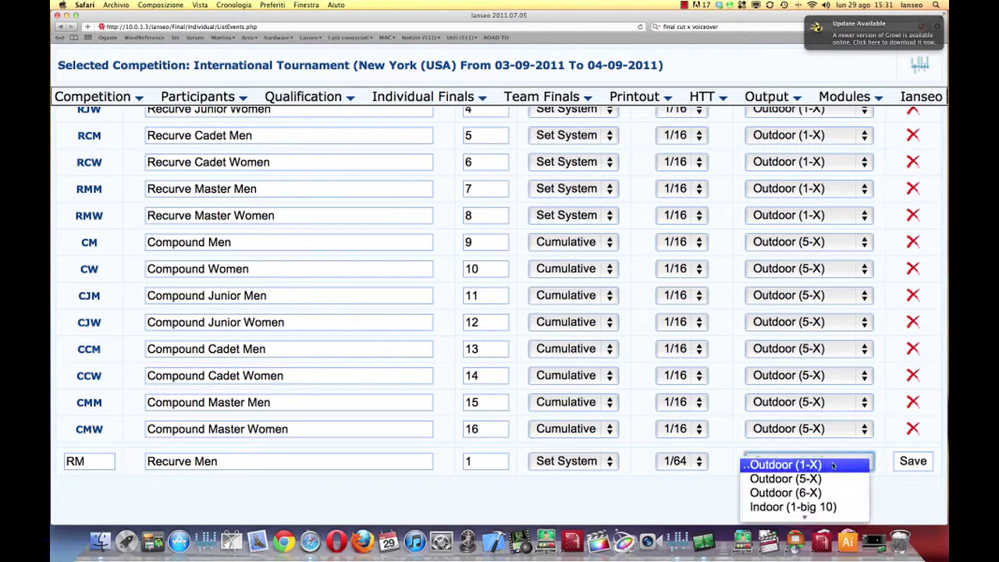
pyautogui.click(833, 466)
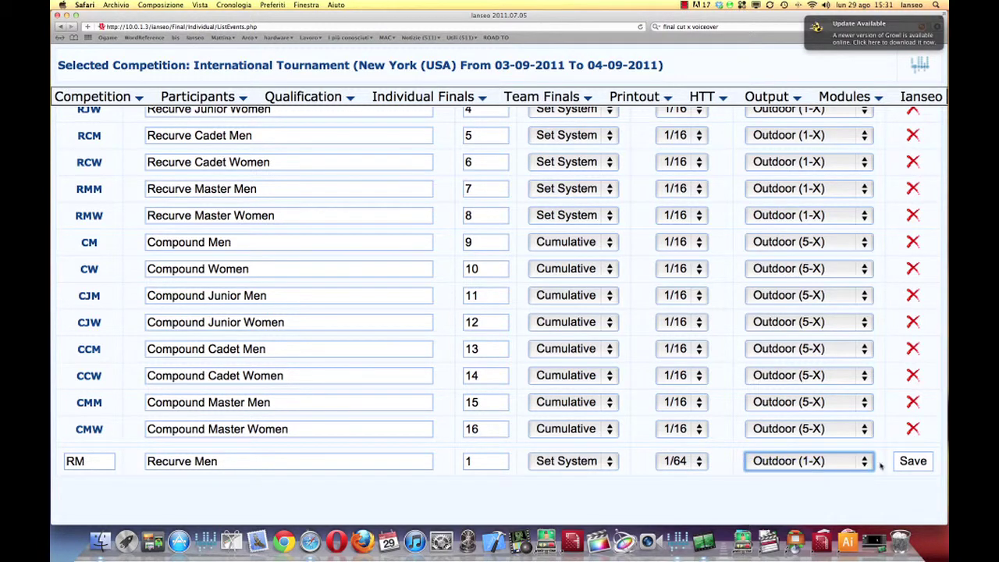
pyautogui.click(910, 461)
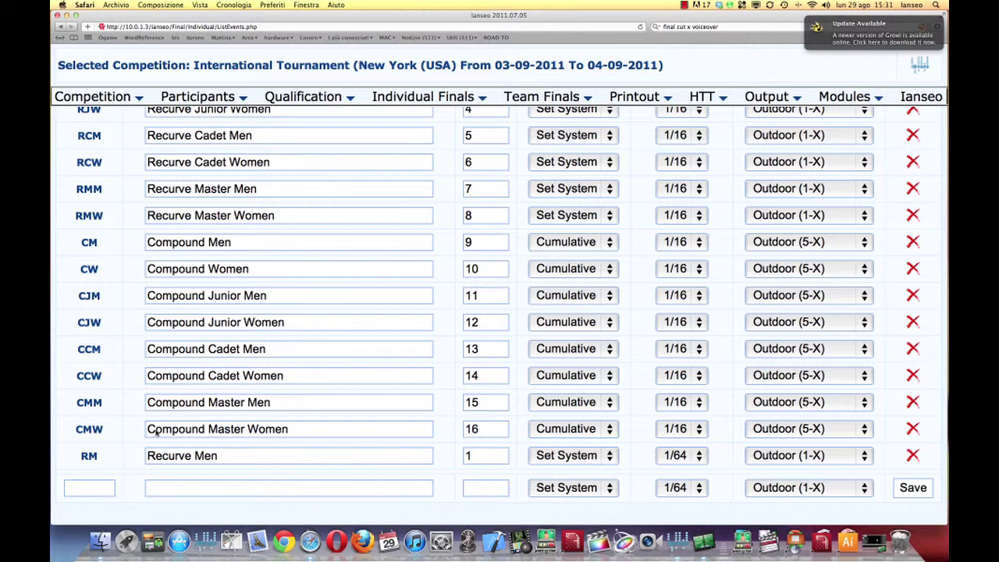
# Allow division R with classes M and JM in the new RM event and save the rule.
pyautogui.click(84, 458)
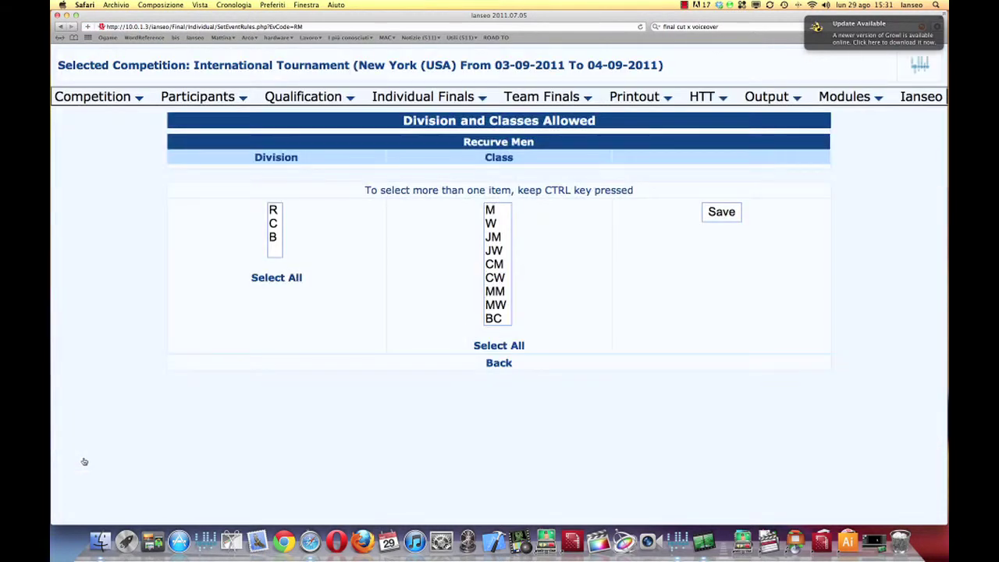
pyautogui.click(276, 209)
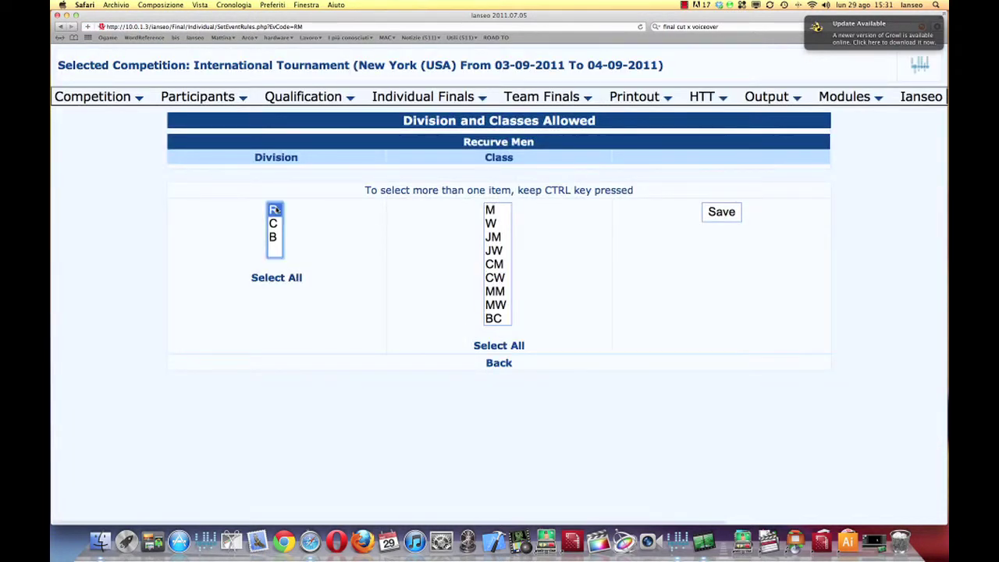
pyautogui.click(492, 210)
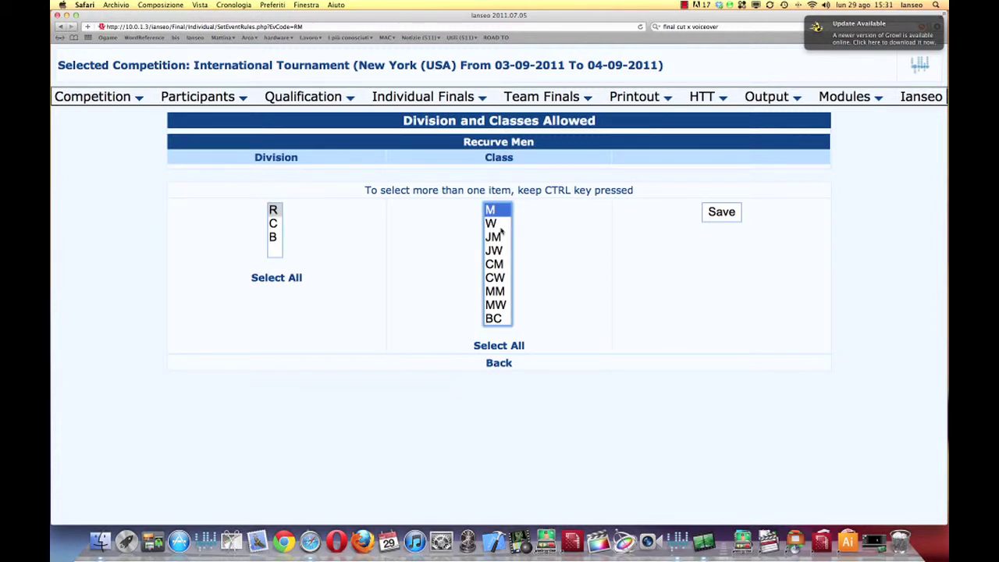
pyautogui.keyDown('super'); pyautogui.click(494, 236); pyautogui.keyUp('super')
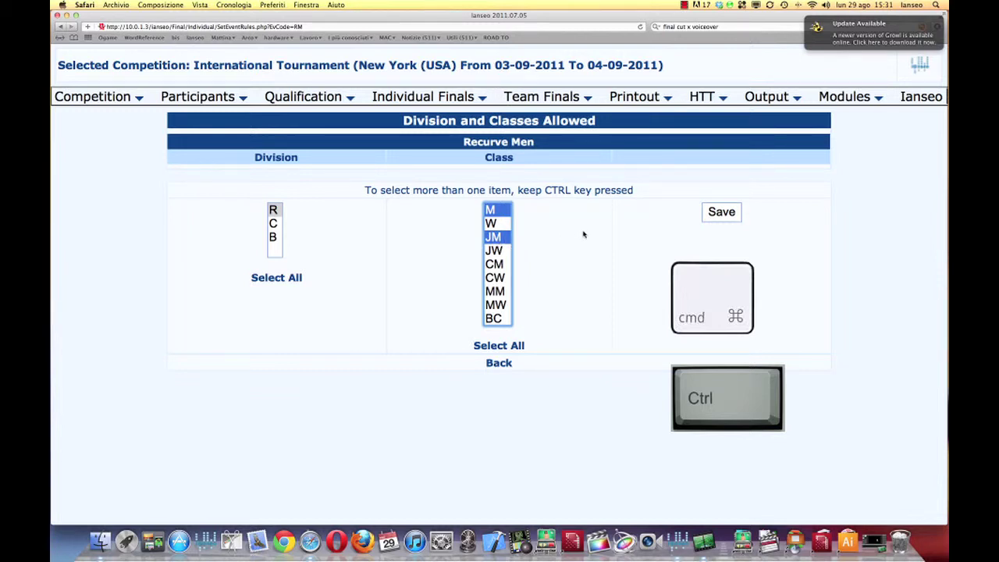
pyautogui.click(717, 218)
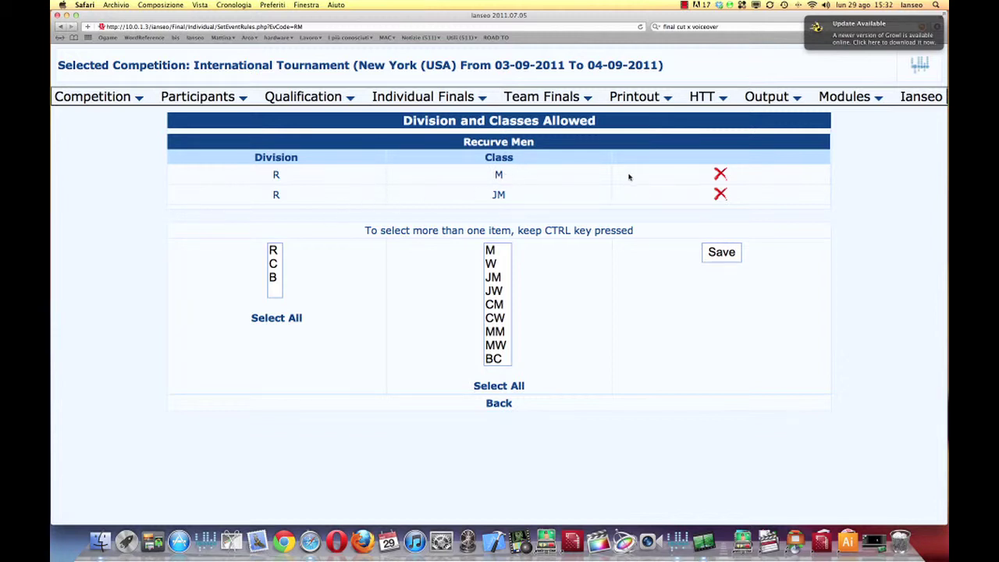
# Remove the R / JM combination from Recurve Men's allowed classes and return to the individual events list.
pyautogui.click(719, 195)
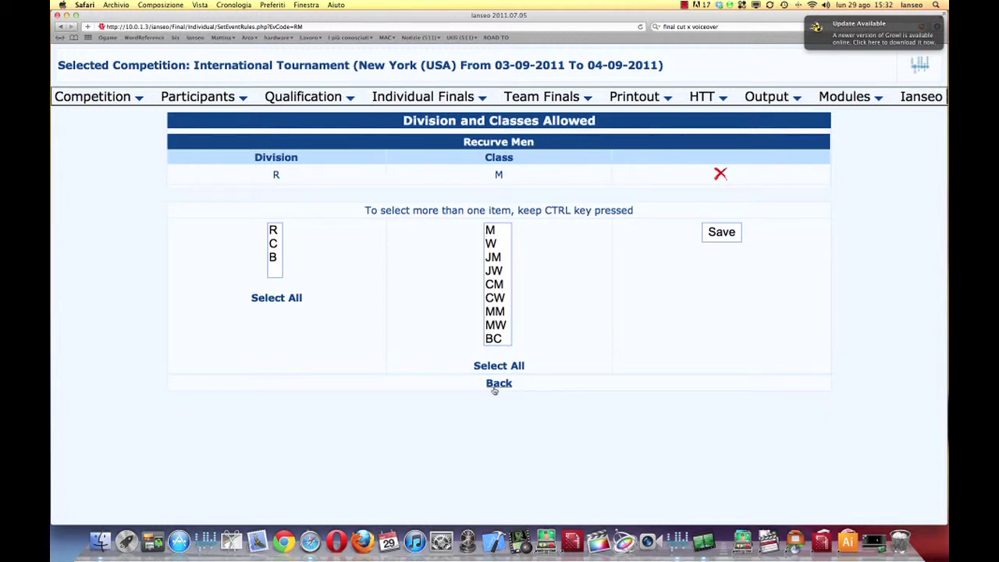
pyautogui.click(492, 384)
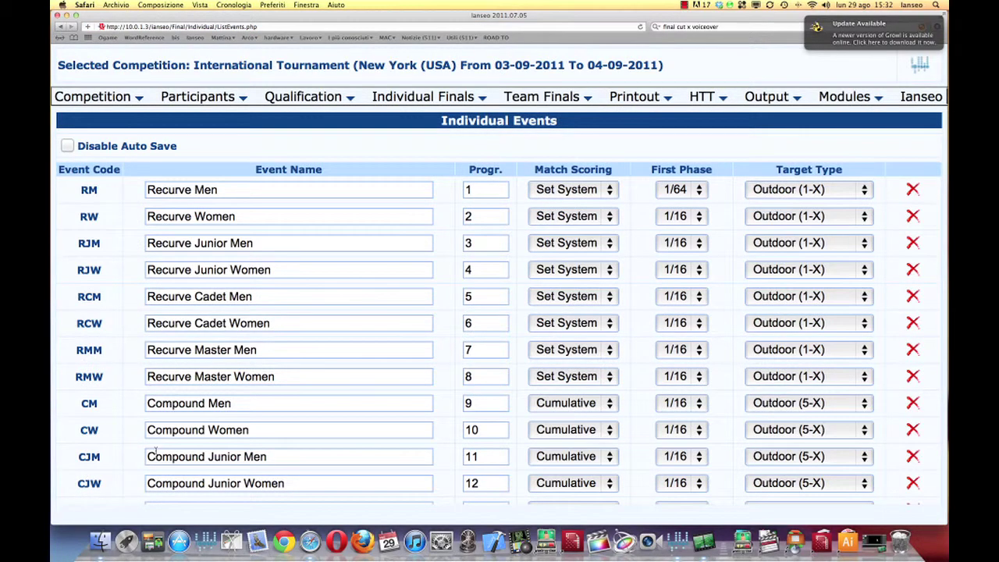
pyautogui.scroll(-5, 156, 450)
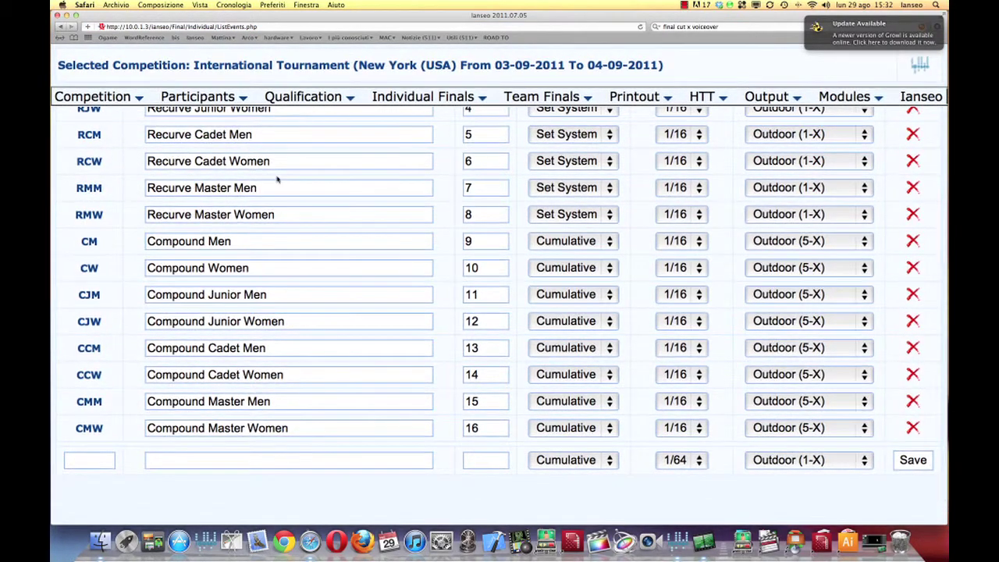
pyautogui.scroll(5, 277, 195)
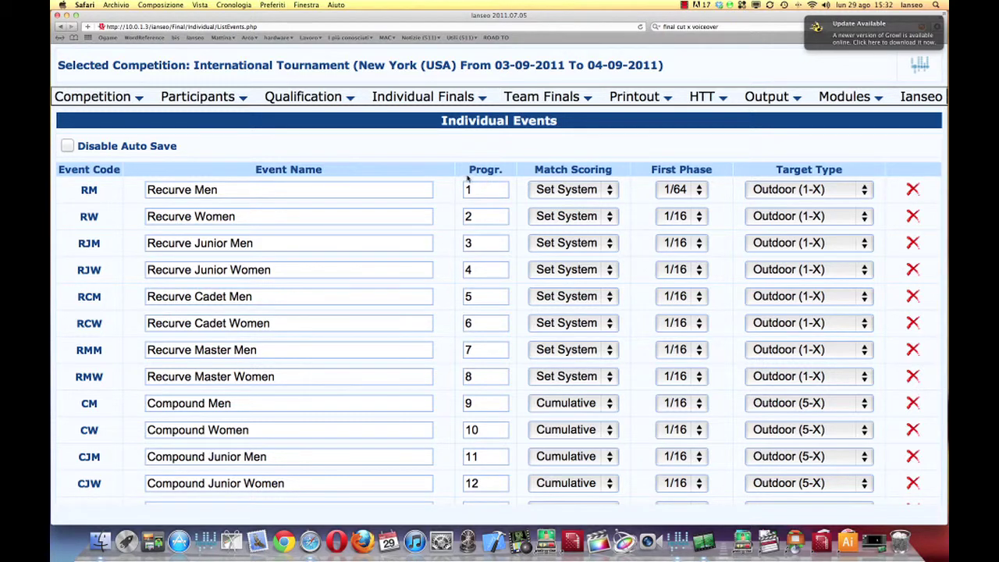
# Set two archers per target for Recurve Men's 1/64, 1/32 and 1/16 individual final phases and save.
pyautogui.moveTo(114, 96)
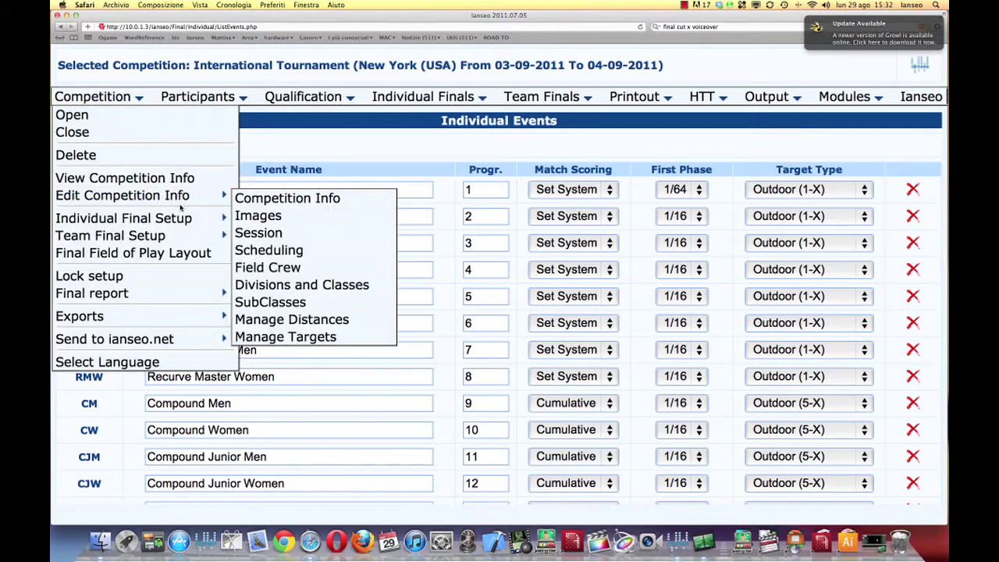
pyautogui.moveTo(184, 220)
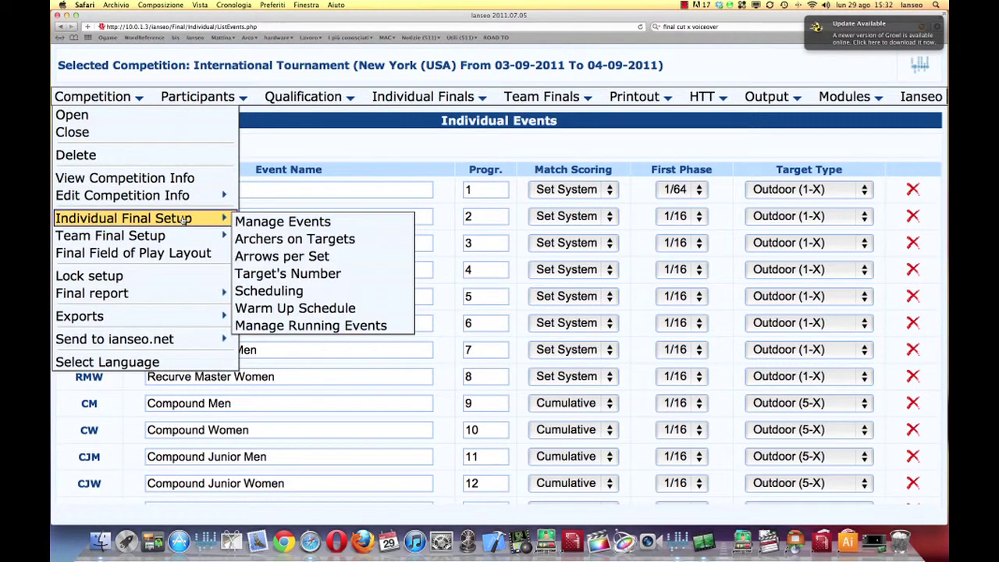
pyautogui.click(277, 241)
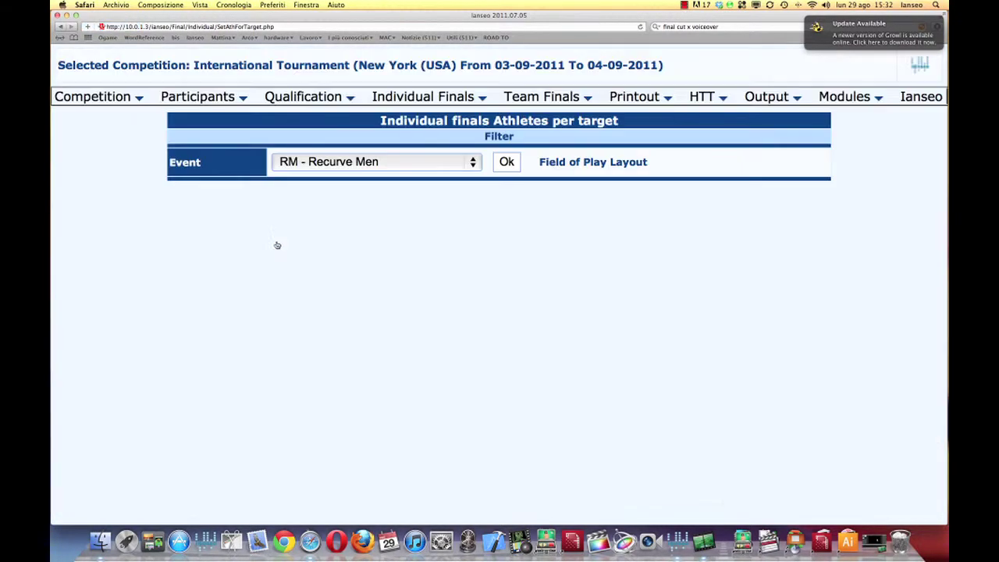
pyautogui.click(508, 162)
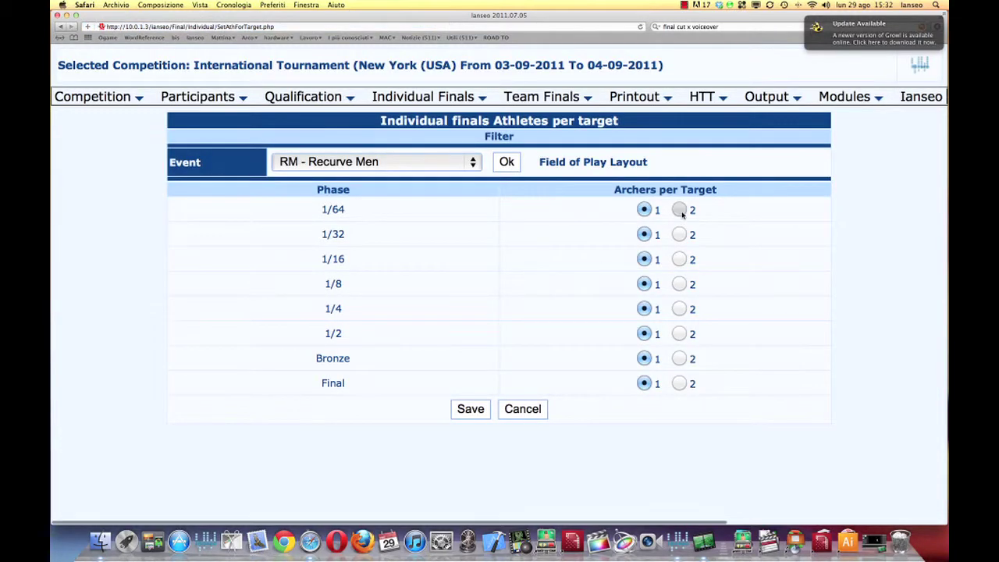
pyautogui.click(679, 209)
pyautogui.click(680, 234)
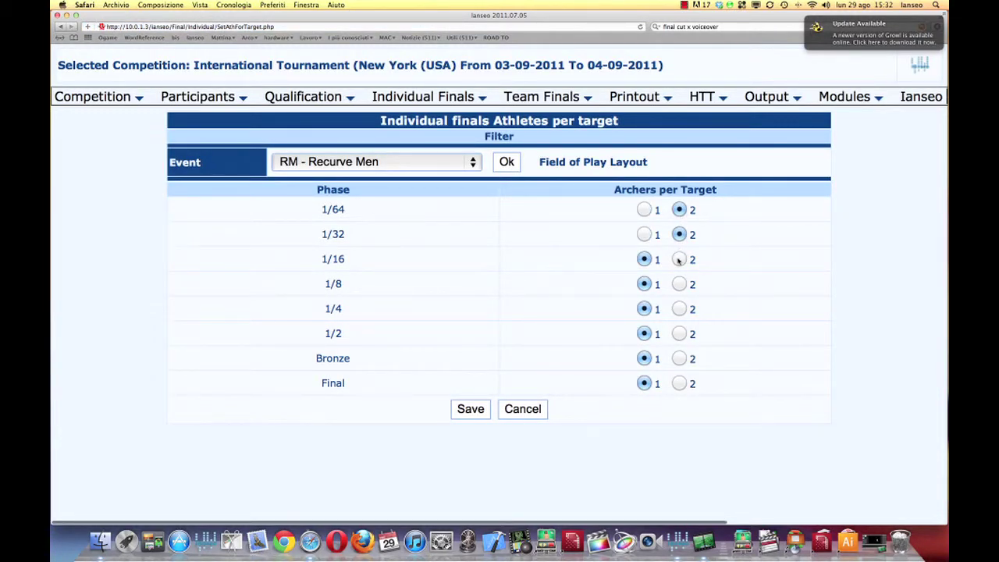
pyautogui.click(679, 259)
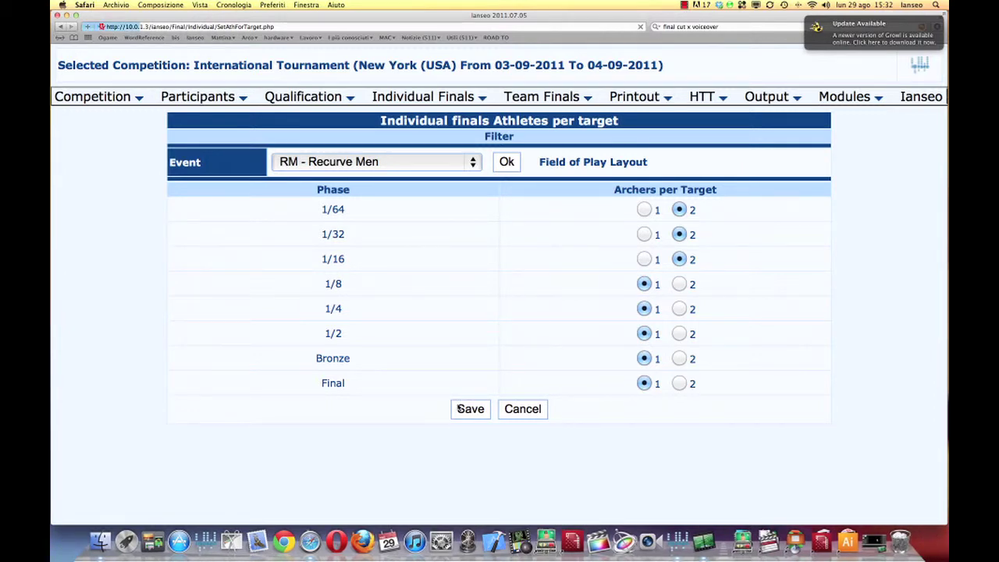
# Open the individual final scheduling for the RM - Recurve Men event.
pyautogui.click(101, 98)
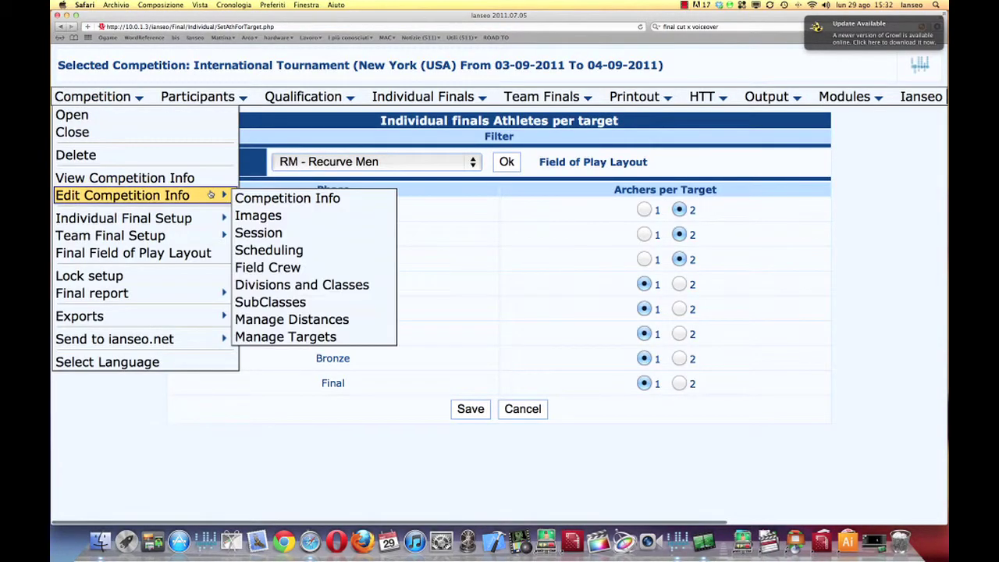
pyautogui.moveTo(125, 218)
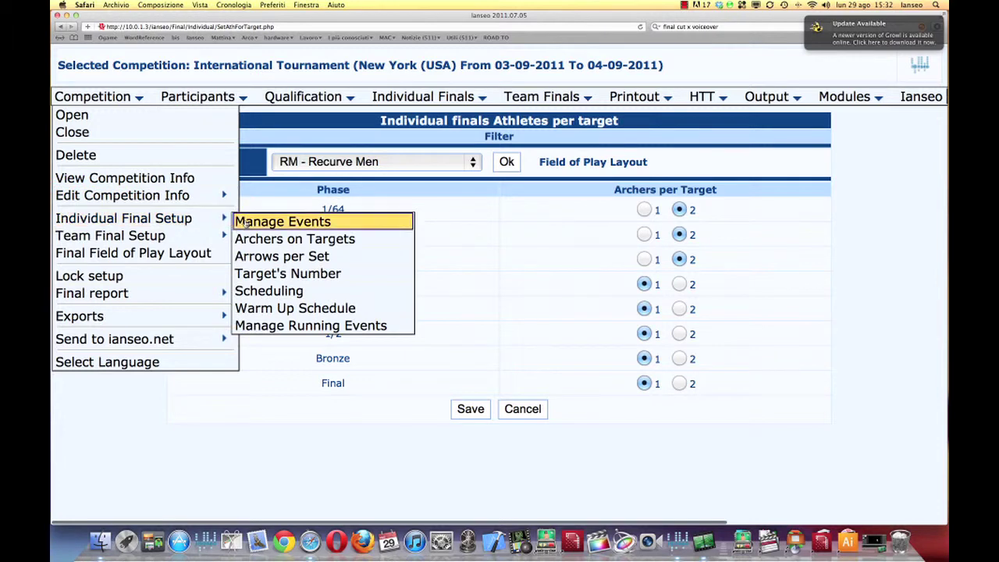
pyautogui.click(276, 290)
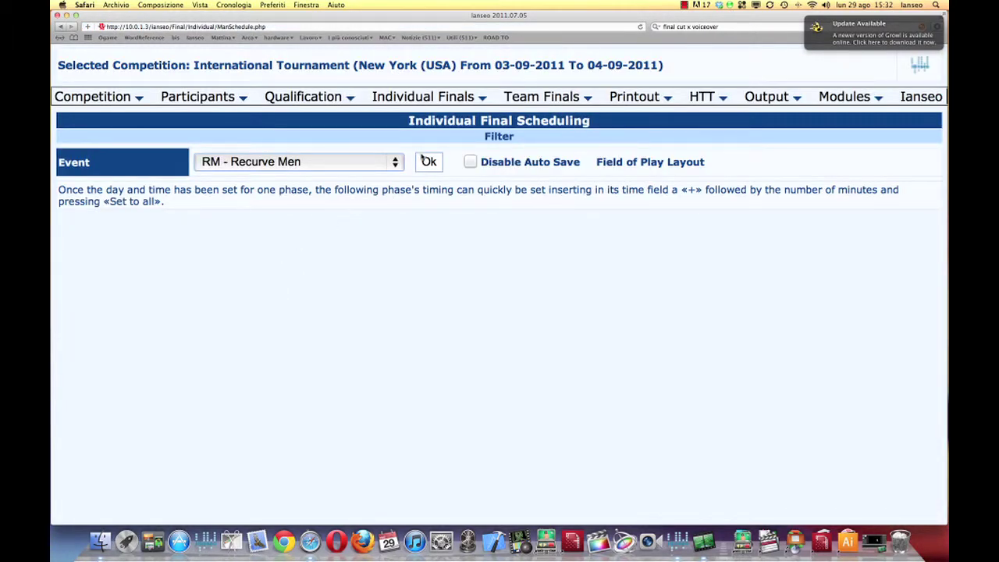
pyautogui.click(424, 160)
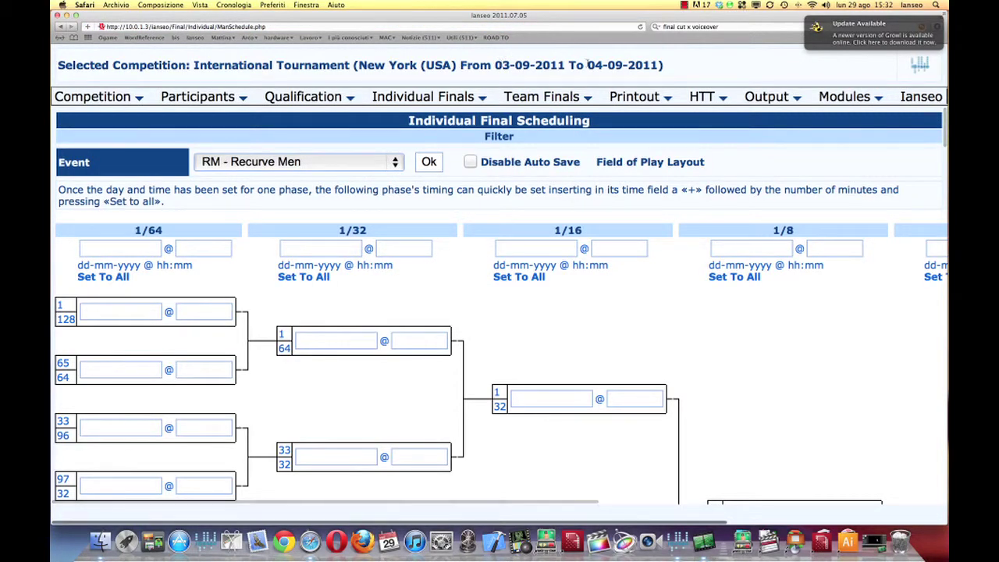
# Schedule all of Recurve Men's 1/64 matches on 04-09-2011 at 9:00.
pyautogui.click(110, 248)
pyautogui.write('04')
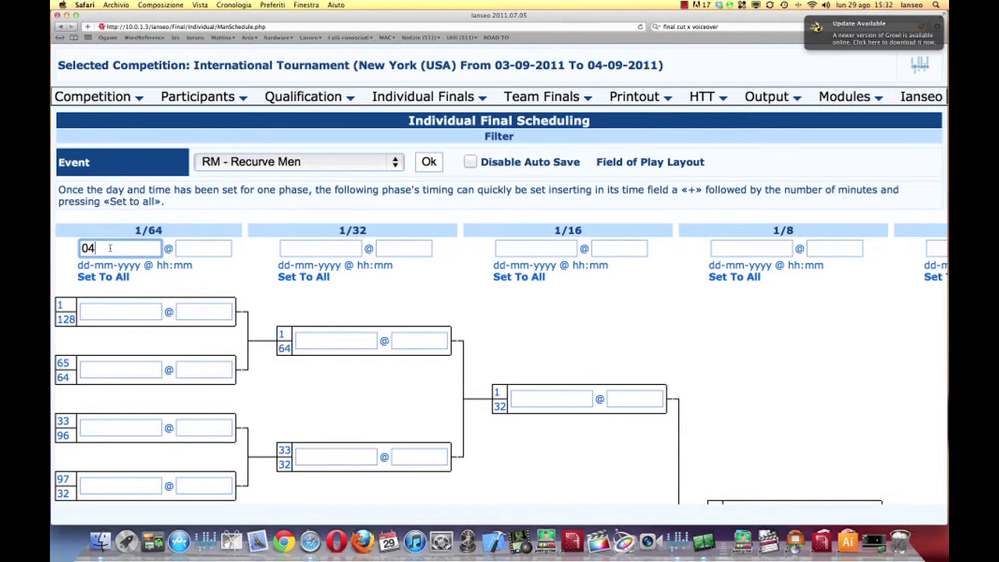
pyautogui.write('-09-2011')
pyautogui.click(200, 247)
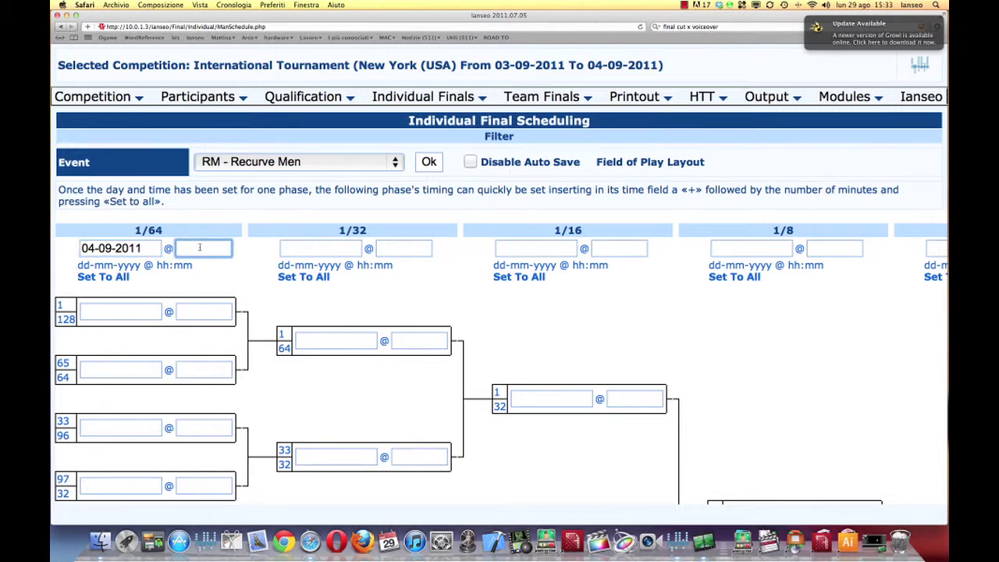
pyautogui.write('9:00')
pyautogui.click(109, 277)
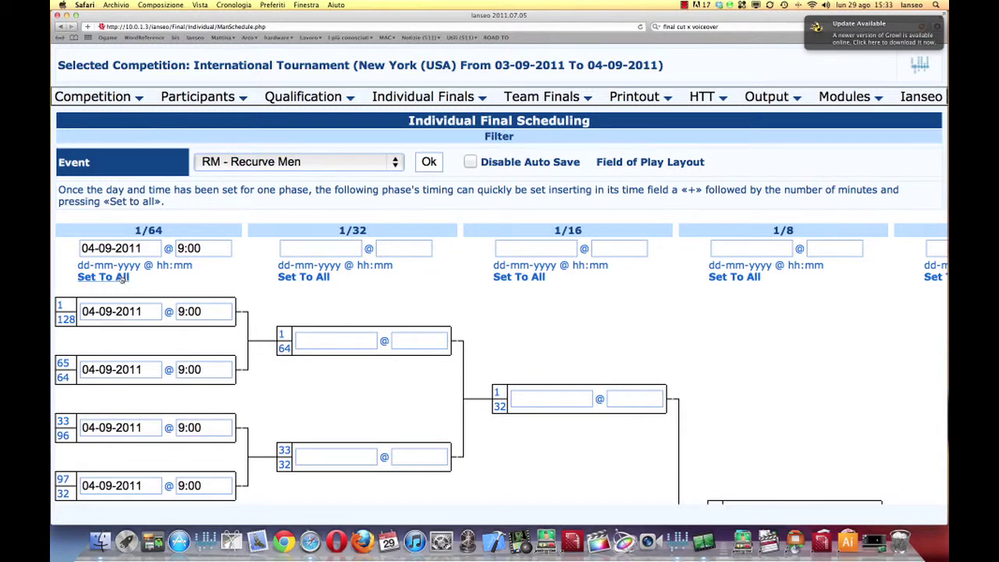
pyautogui.scroll(-10, 187, 357)
pyautogui.scroll(8, 187, 357)
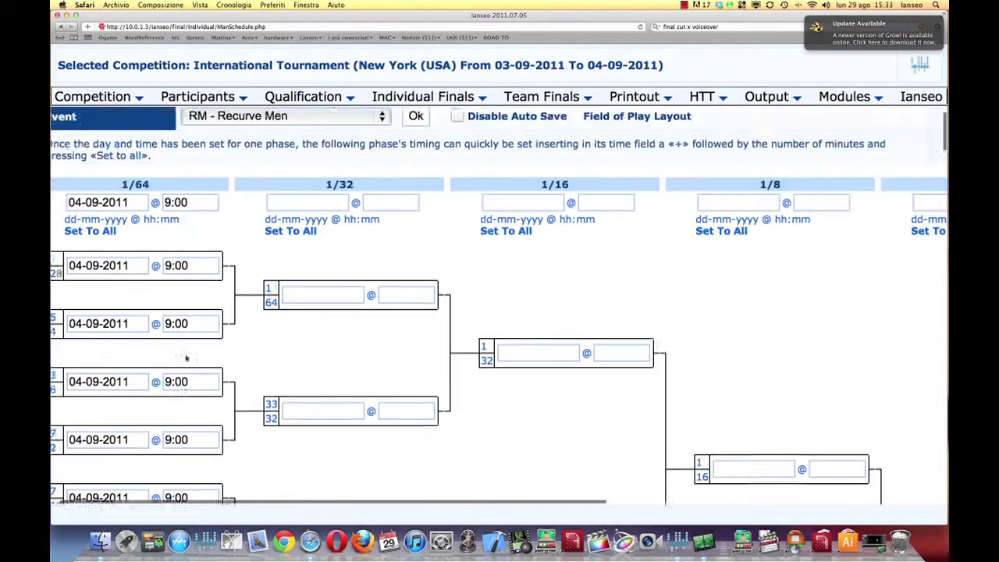
pyautogui.scroll(2, 186, 358)
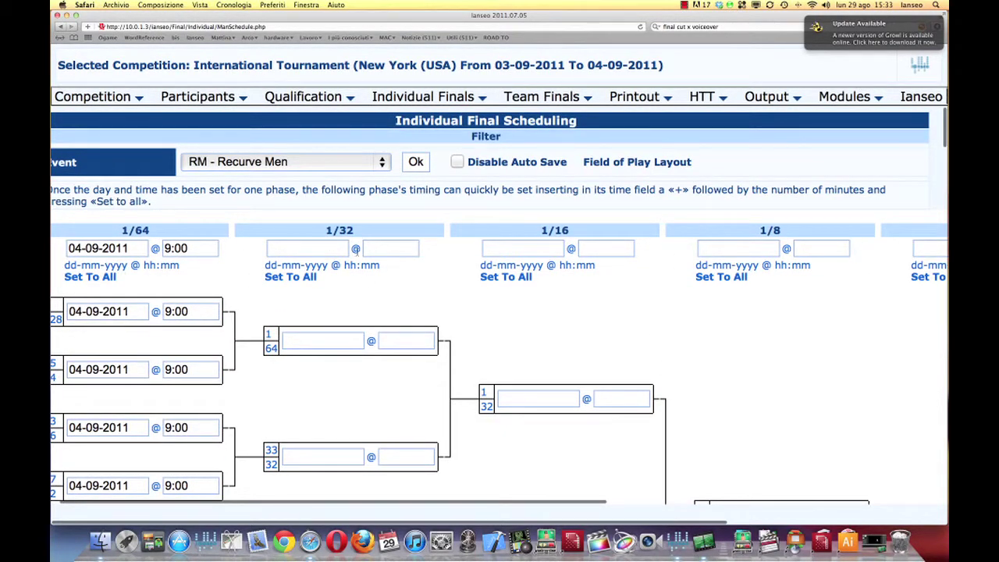
# Schedule all 1/32 matches 30 minutes after the 1/64 phase, using the relative time +30.
pyautogui.click(385, 246)
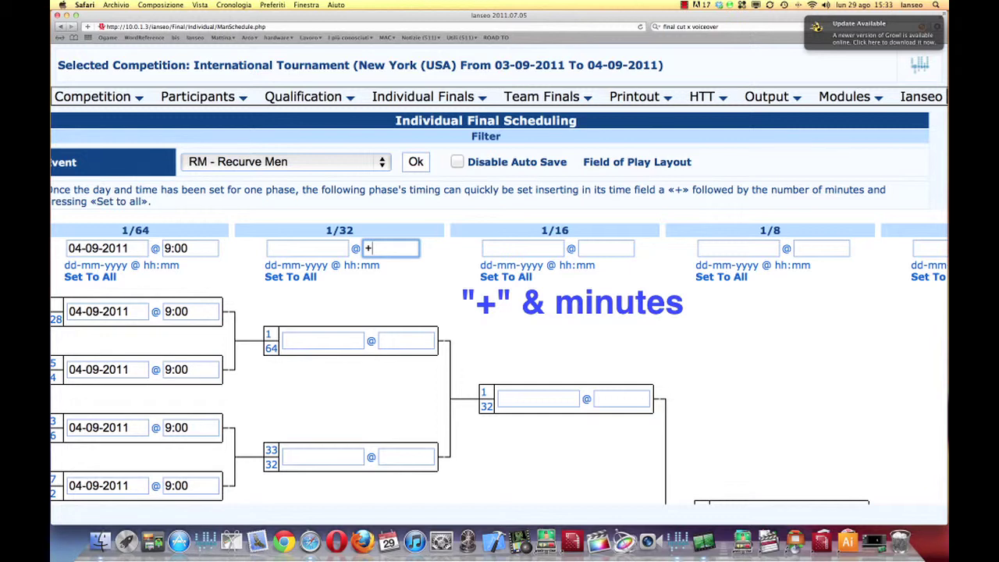
pyautogui.write('30')
pyautogui.click(297, 278)
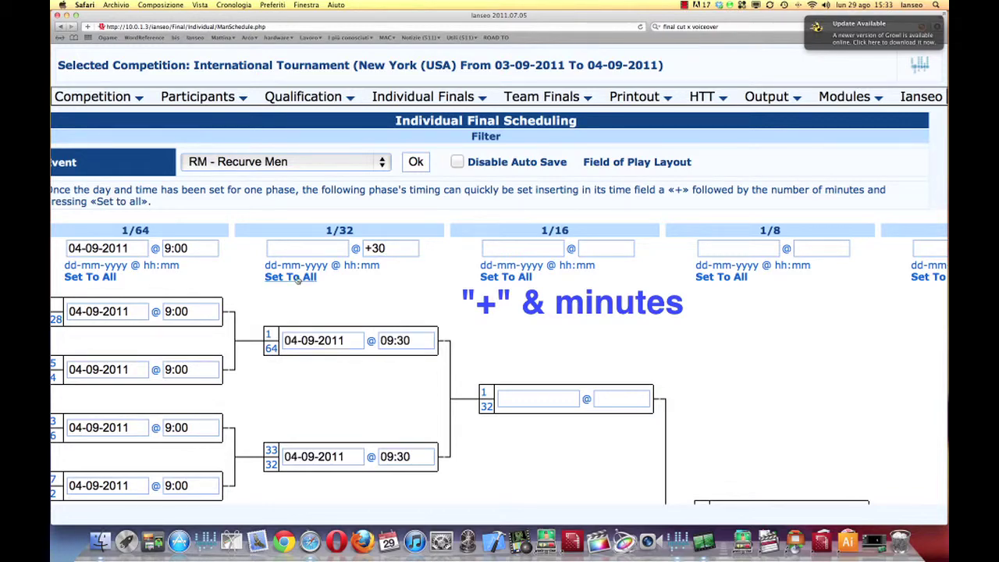
pyautogui.scroll(-10, 417, 357)
pyautogui.scroll(10, 418, 358)
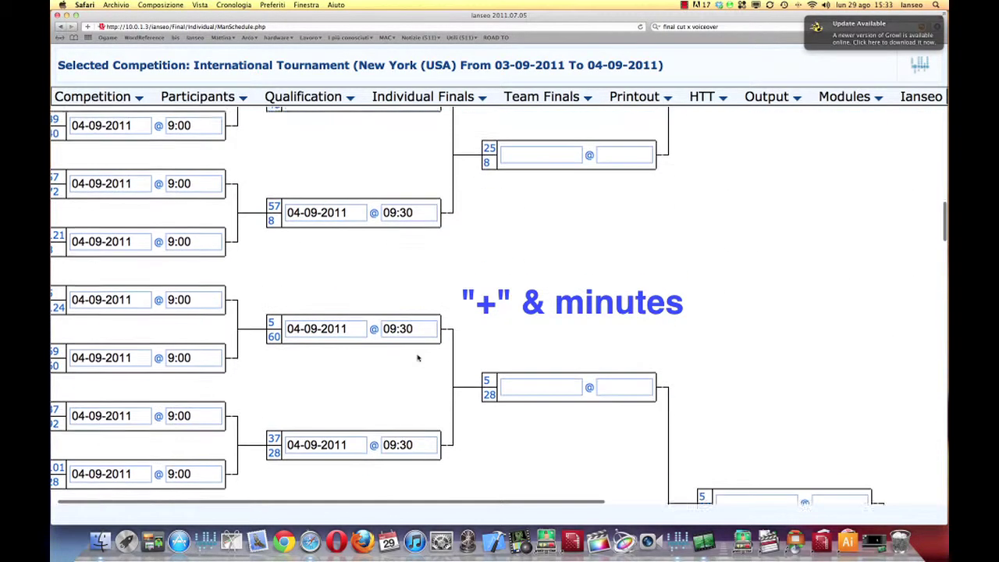
# Apply a +30 minute offset to all matches of the 1/16 phase and of the 1/8 phase.
pyautogui.click(612, 247)
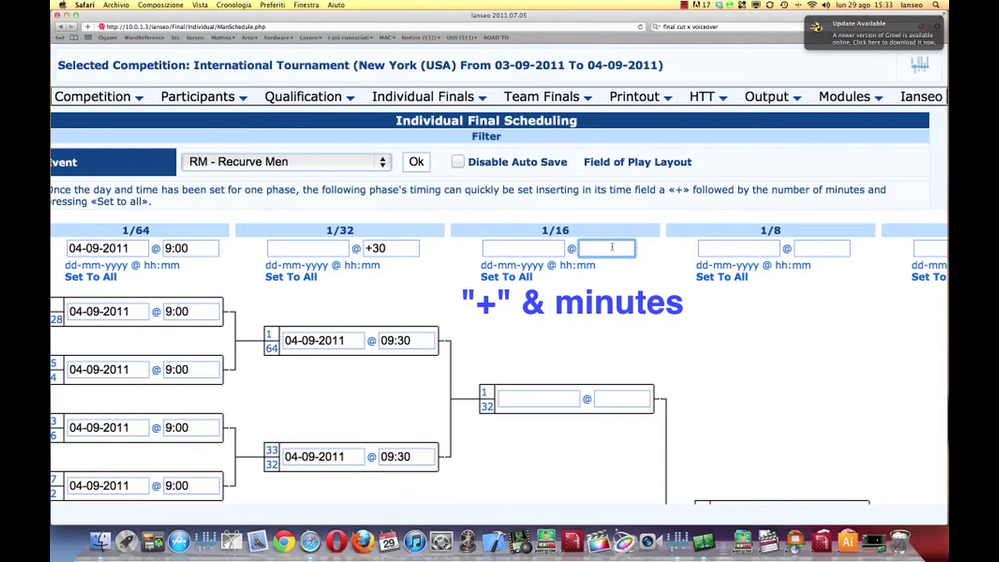
pyautogui.write('+30')
pyautogui.click(495, 278)
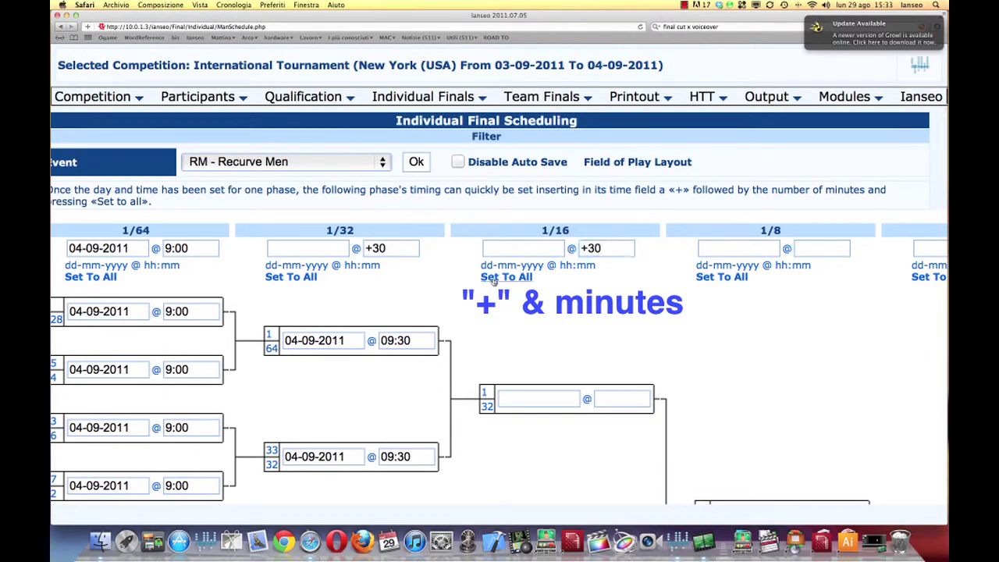
pyautogui.click(812, 252)
pyautogui.write('+30')
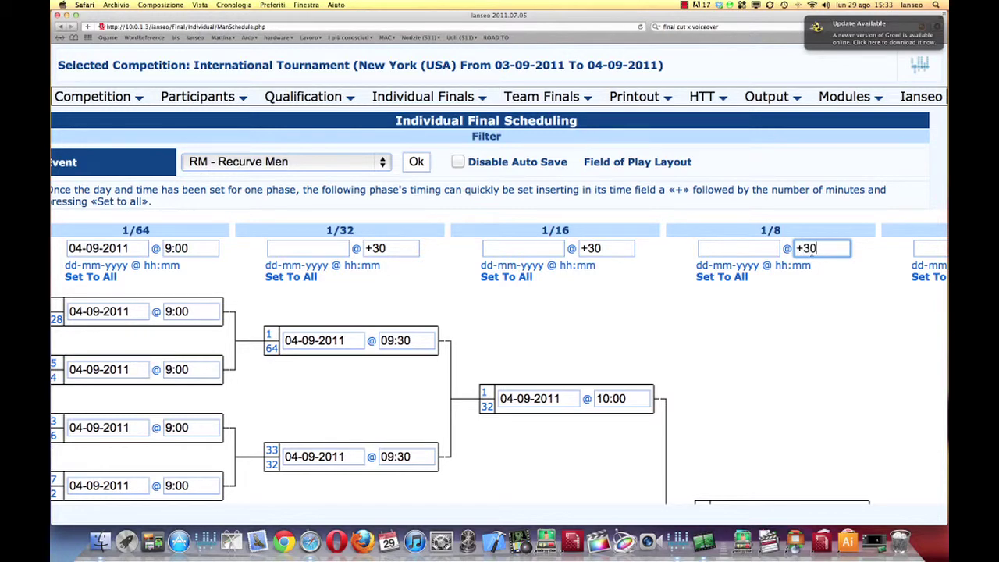
pyautogui.click(723, 277)
# Apply a +30 minute offset to all of Recurve Men's 1/4 matches and review the schedule.
pyautogui.hscroll(5, 731, 280)
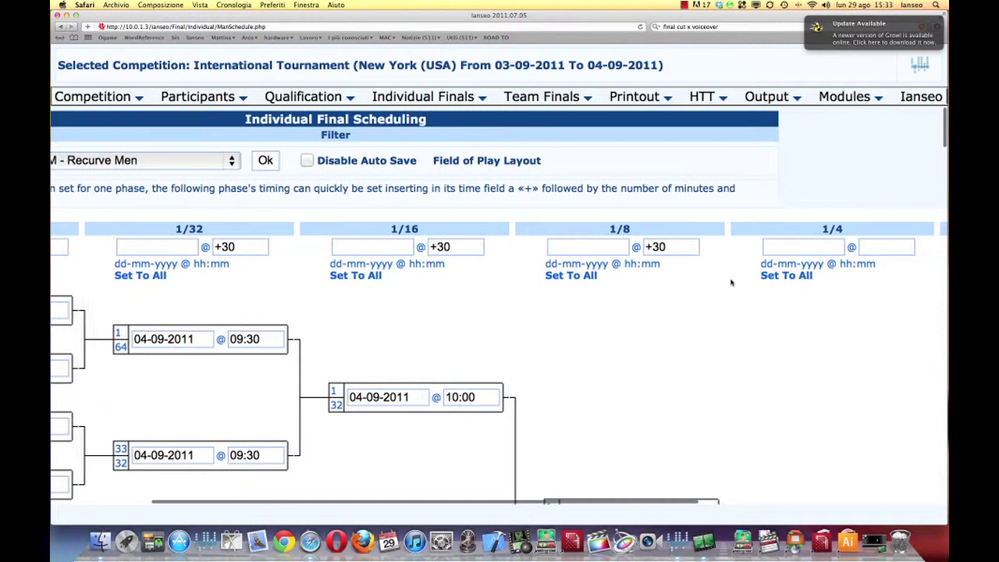
pyautogui.click(843, 248)
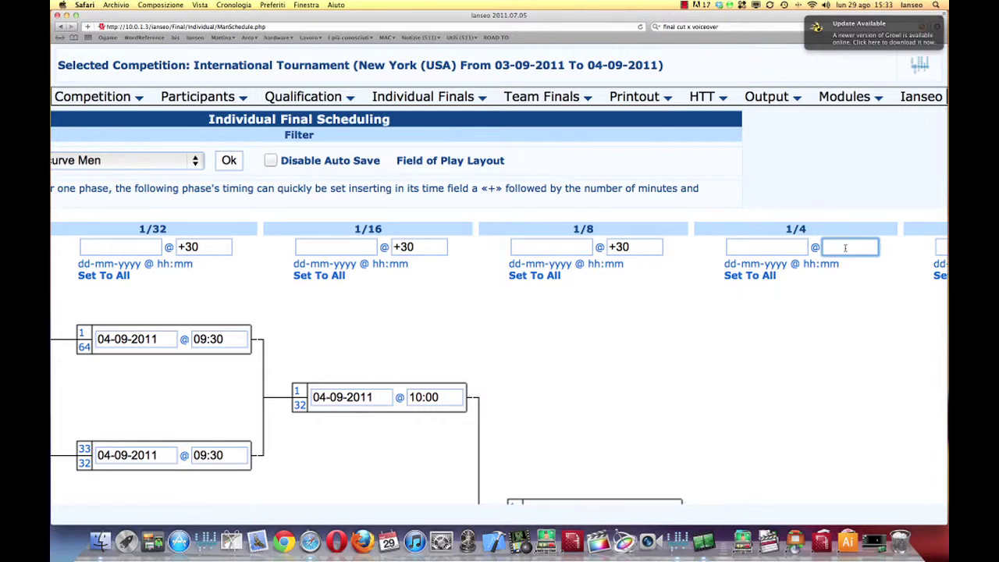
pyautogui.write('+30')
pyautogui.click(769, 276)
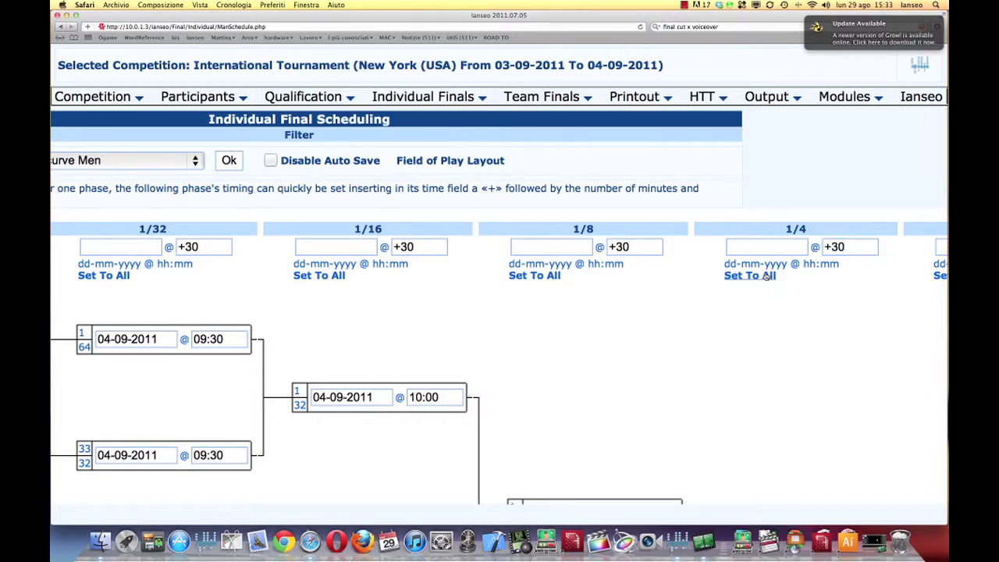
pyautogui.hscroll(4, 768, 276)
pyautogui.scroll(-2, 769, 276)
pyautogui.scroll(-8, 766, 276)
pyautogui.hscroll(-4, 765, 276)
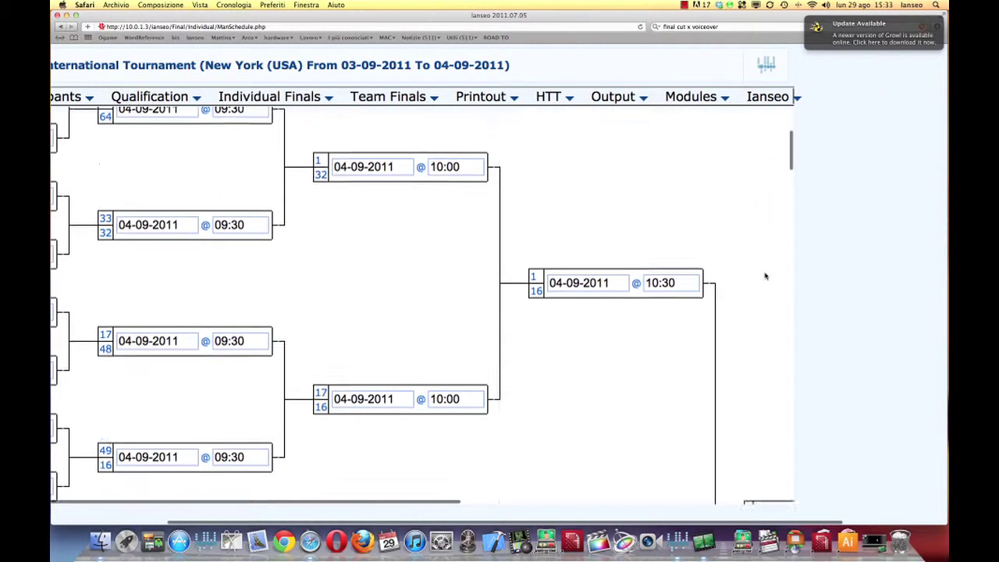
pyautogui.scroll(10, 765, 275)
pyautogui.hscroll(-3, 766, 275)
pyautogui.hscroll(-3, 765, 276)
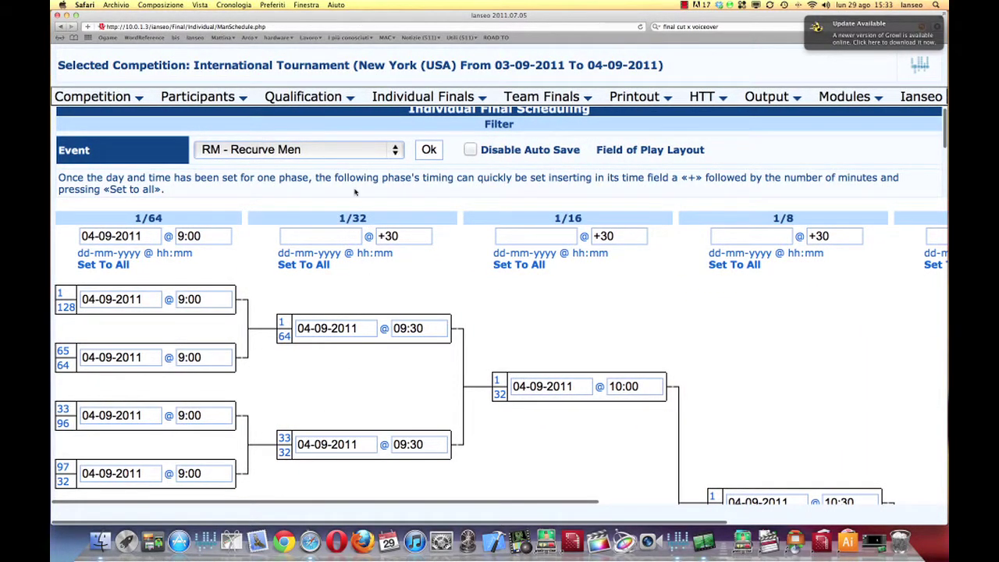
pyautogui.scroll(1, 355, 191)
# Load the Recurve Women schedule and give all its 1/4 matches the existing 04-09 11:00: 1/4 (RM) time.
pyautogui.click(385, 161)
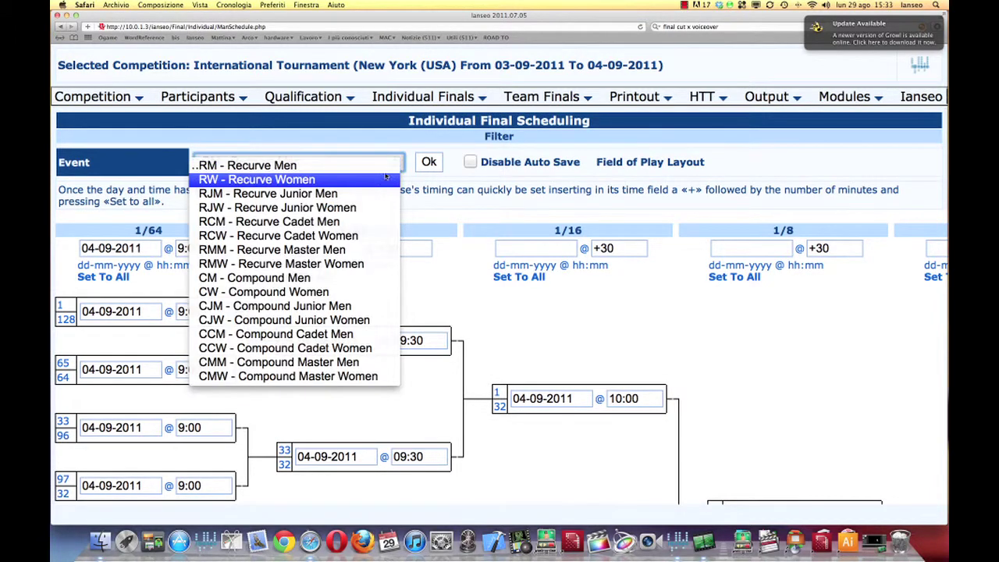
pyautogui.click(385, 180)
pyautogui.click(428, 162)
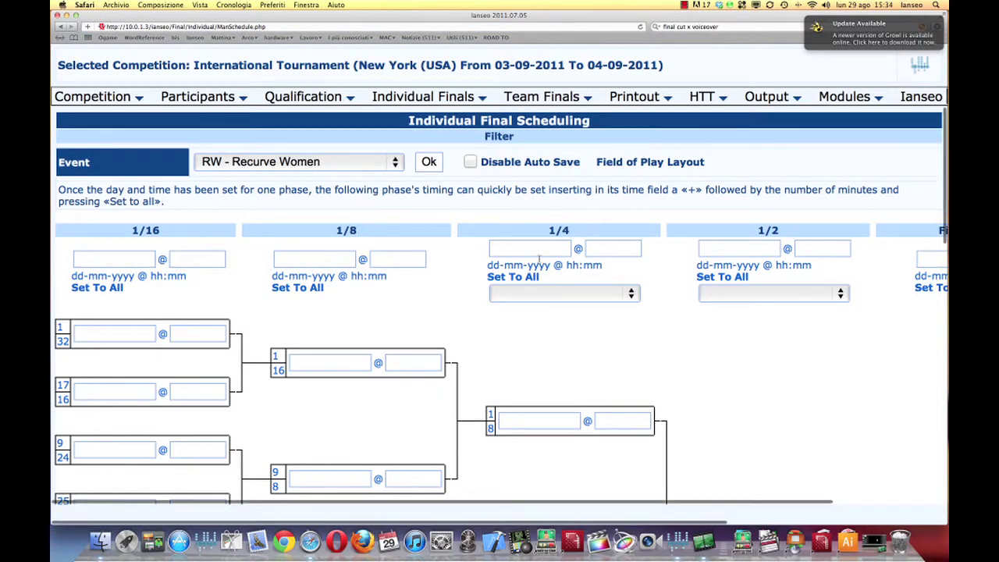
pyautogui.click(540, 294)
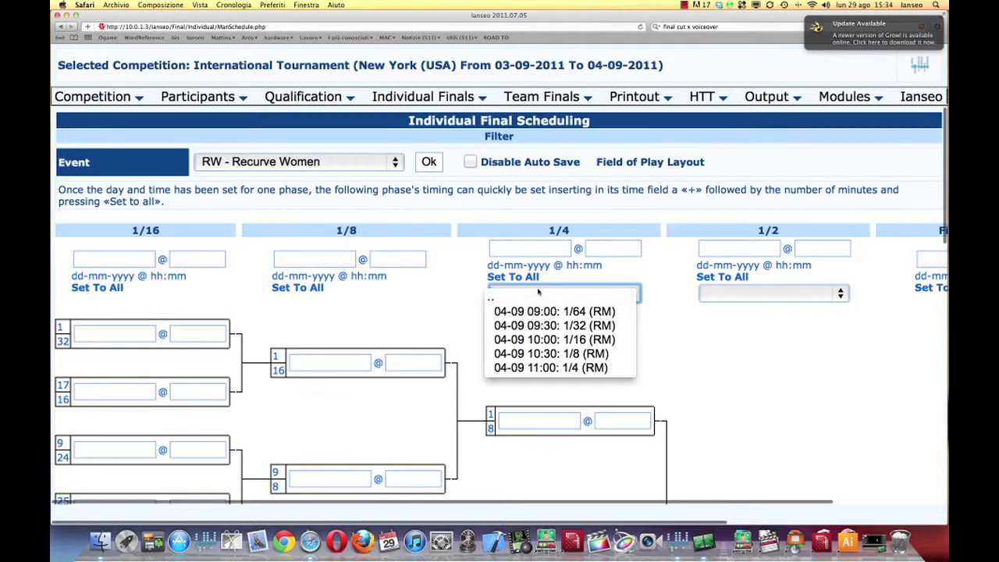
pyautogui.click(585, 368)
pyautogui.click(528, 285)
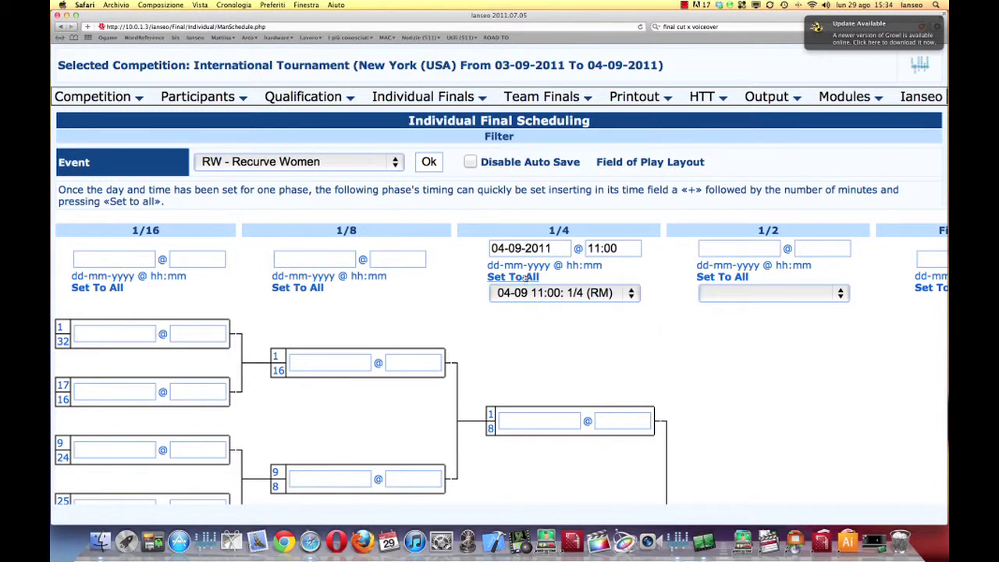
pyautogui.scroll(-4, 537, 311)
pyautogui.scroll(4, 537, 311)
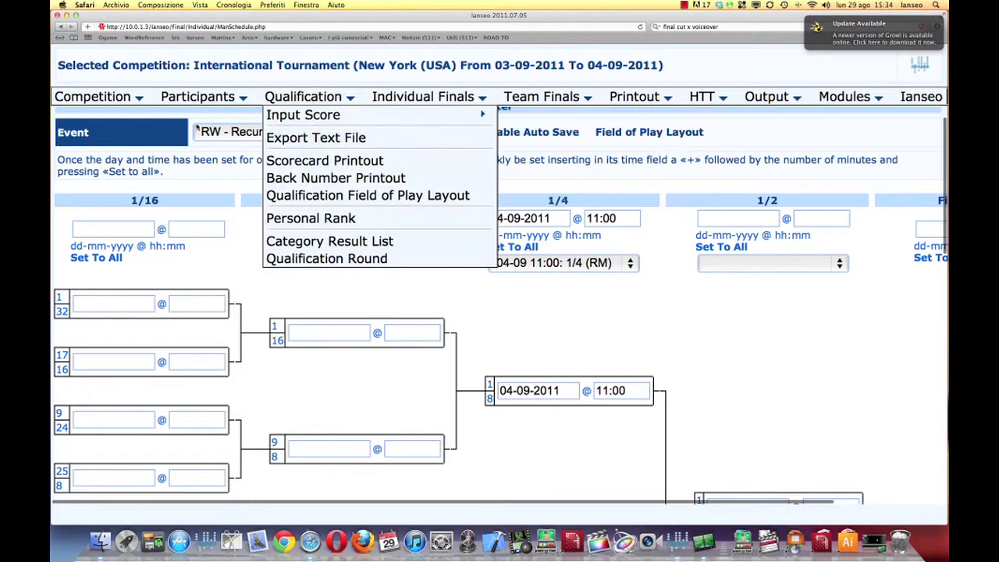
# Load the Recurve Junior Men schedule and give all its 1/4 matches the existing 04-09 11:00: 1/4 (RM+RW) time.
pyautogui.click(199, 131)
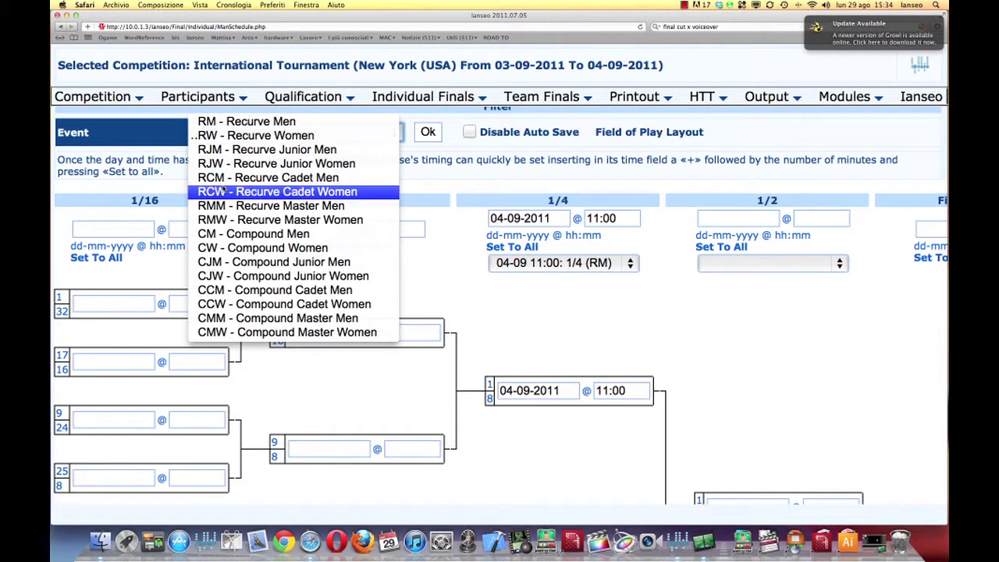
pyautogui.click(218, 152)
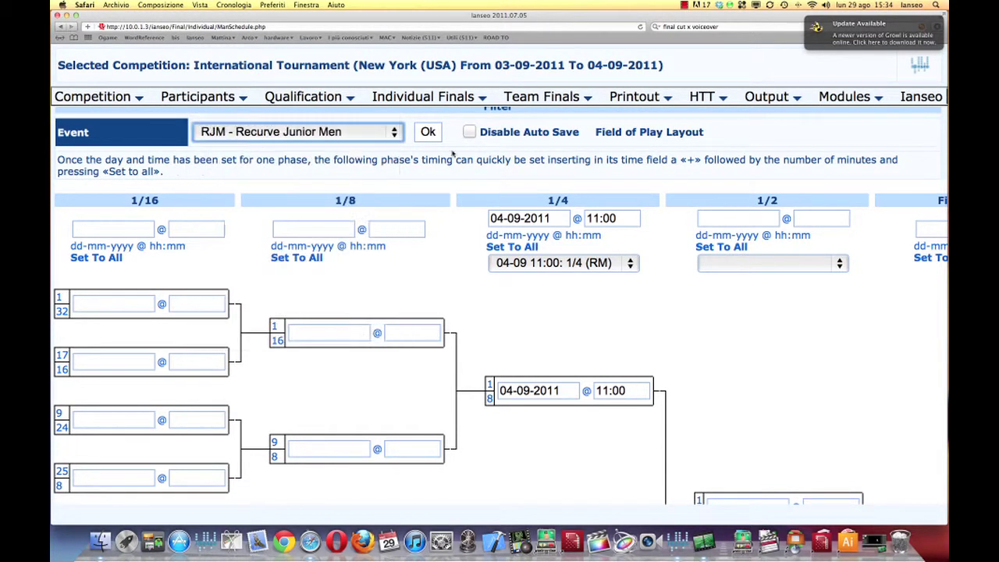
pyautogui.click(426, 133)
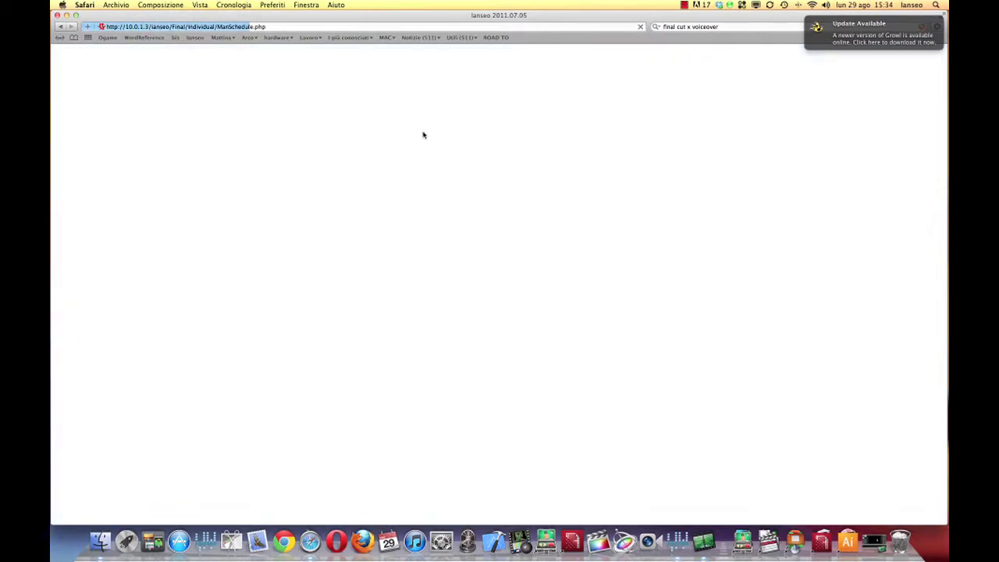
pyautogui.click(573, 293)
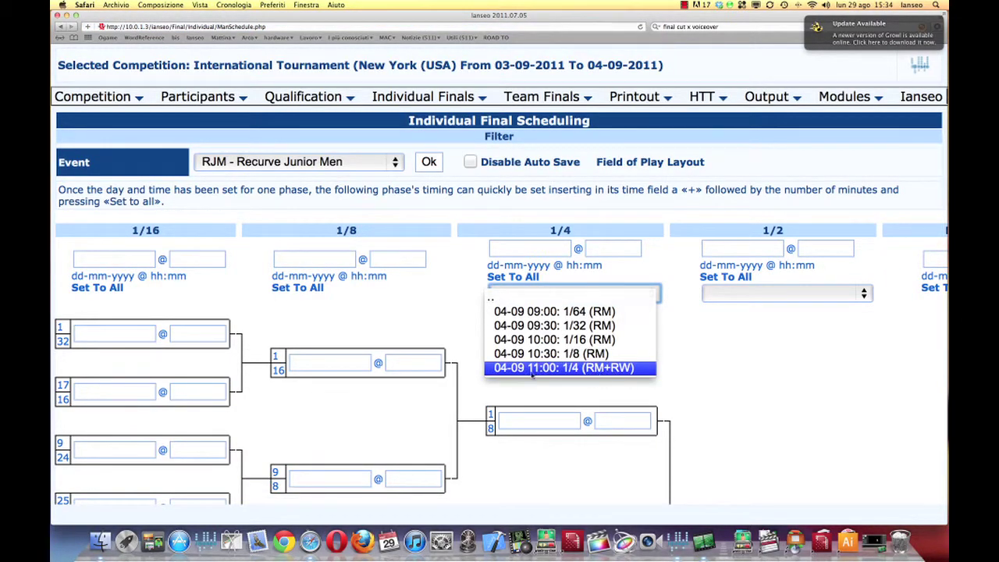
pyautogui.click(580, 368)
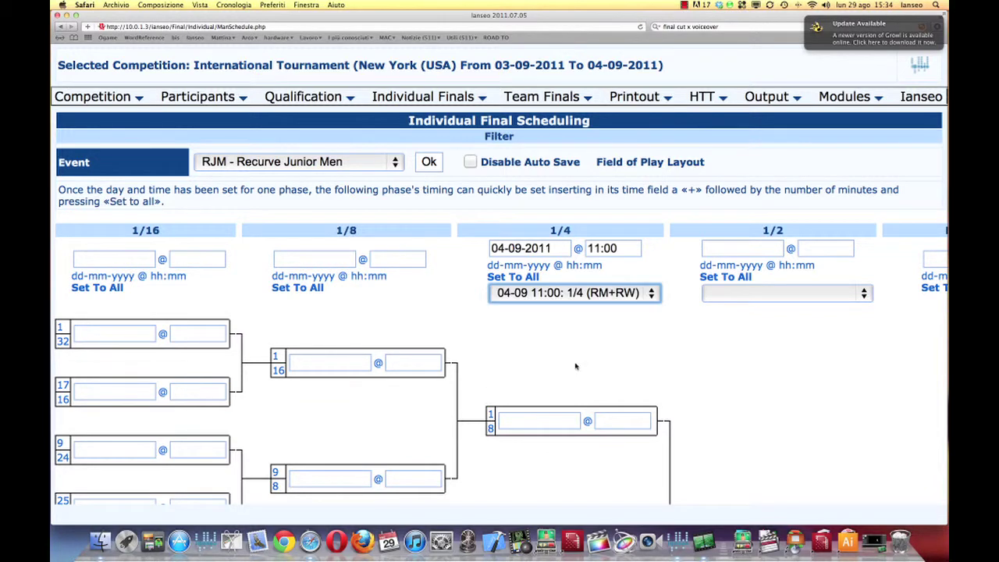
pyautogui.click(509, 276)
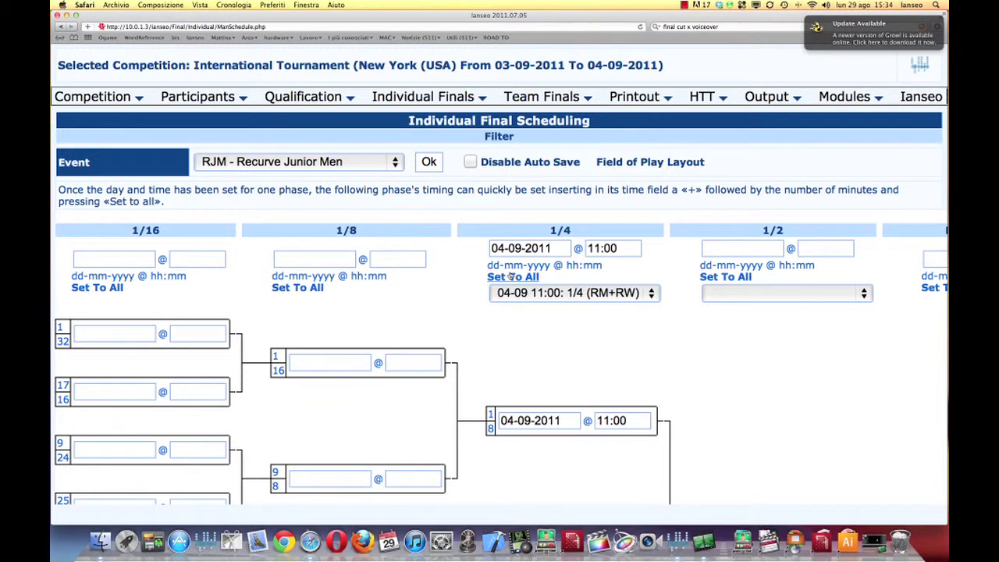
pyautogui.scroll(-5, 594, 222)
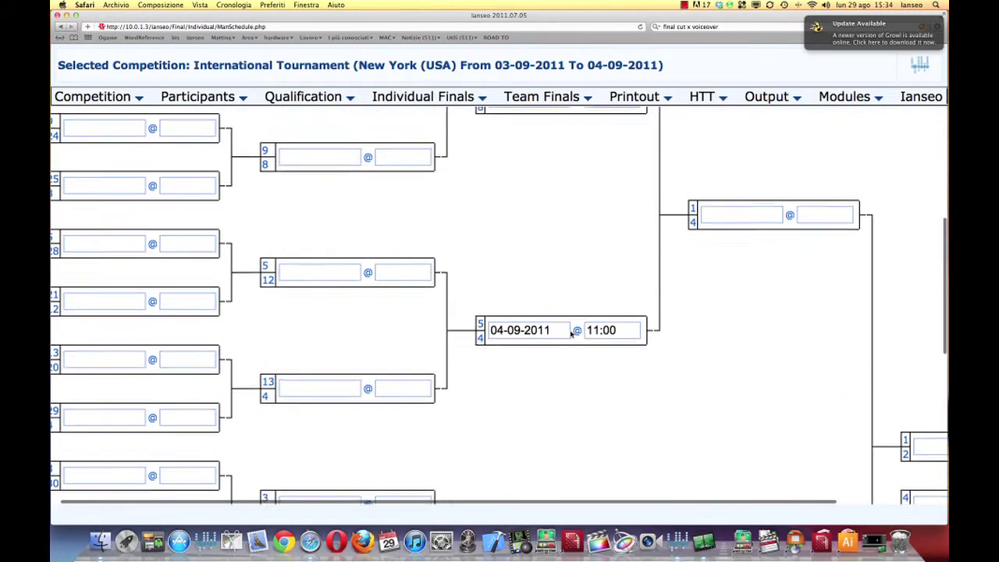
pyautogui.scroll(5, 570, 334)
# Open the individual finals target number assignment and load the RM - Recurve Men bracket.
pyautogui.moveTo(102, 97)
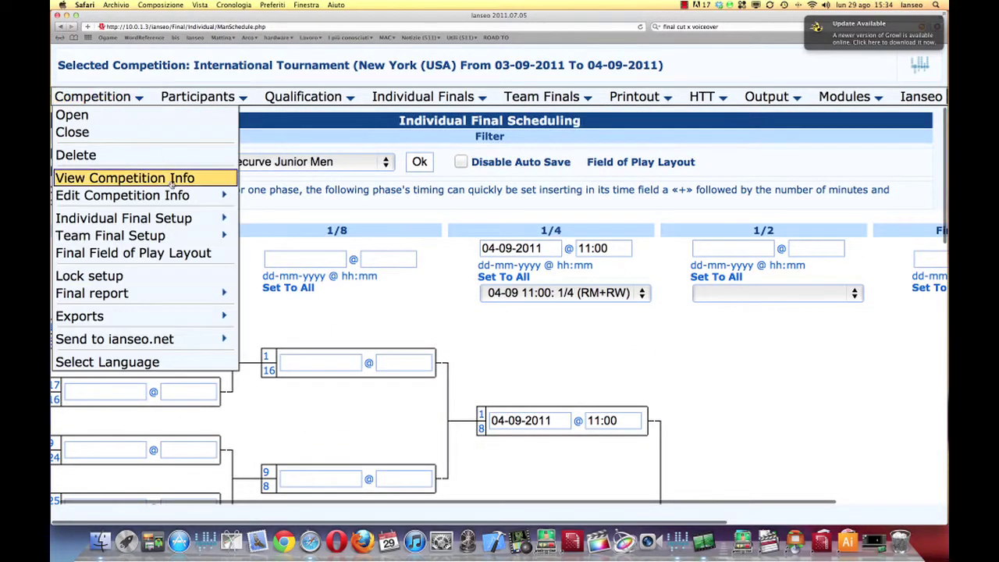
pyautogui.moveTo(218, 220)
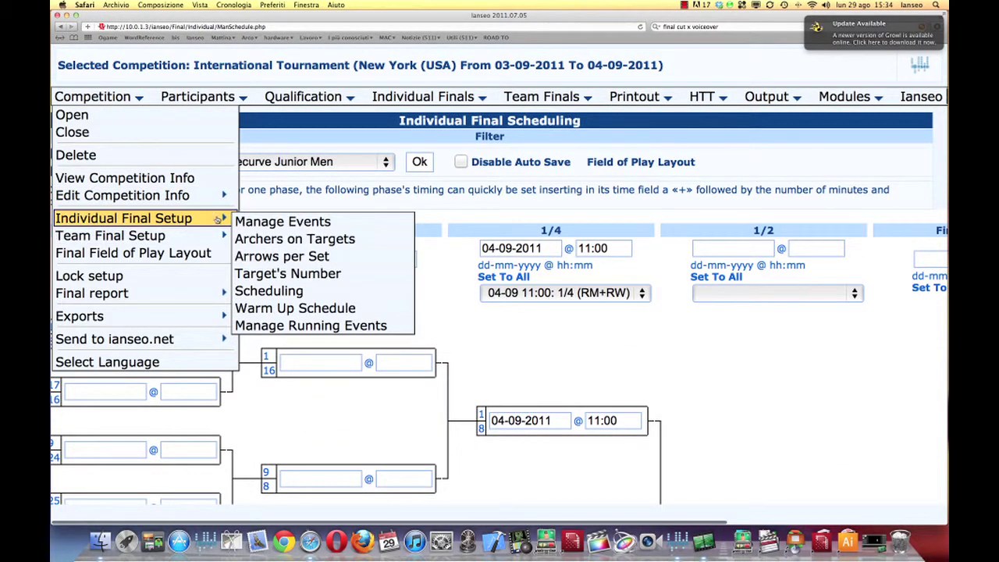
pyautogui.click(256, 274)
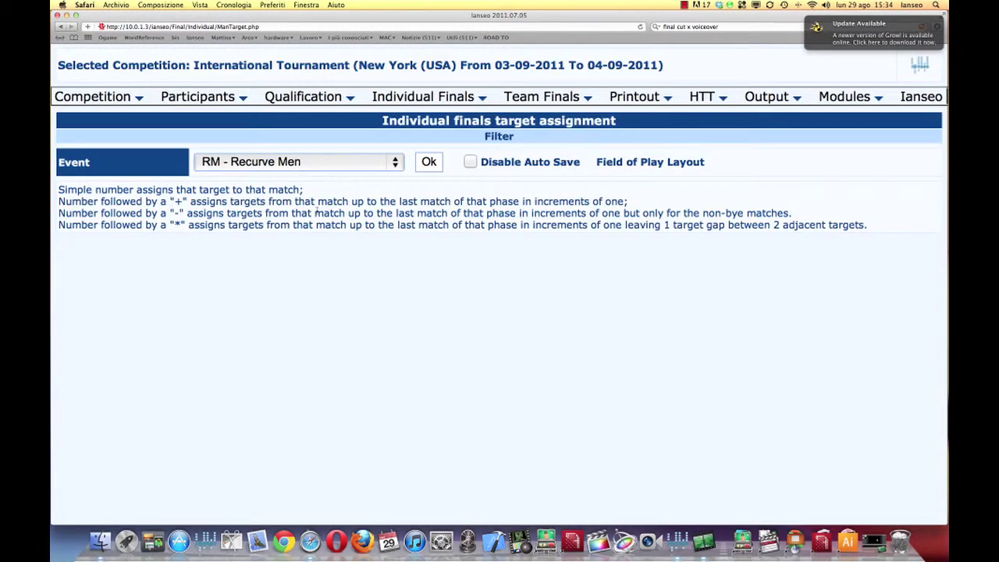
pyautogui.click(422, 164)
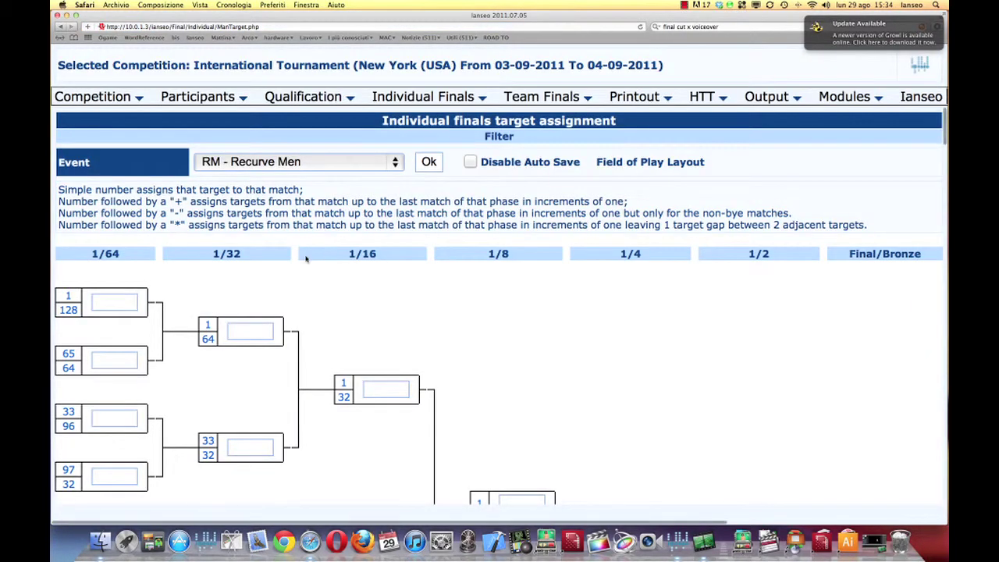
pyautogui.scroll(-10, 306, 260)
pyautogui.scroll(5, 306, 260)
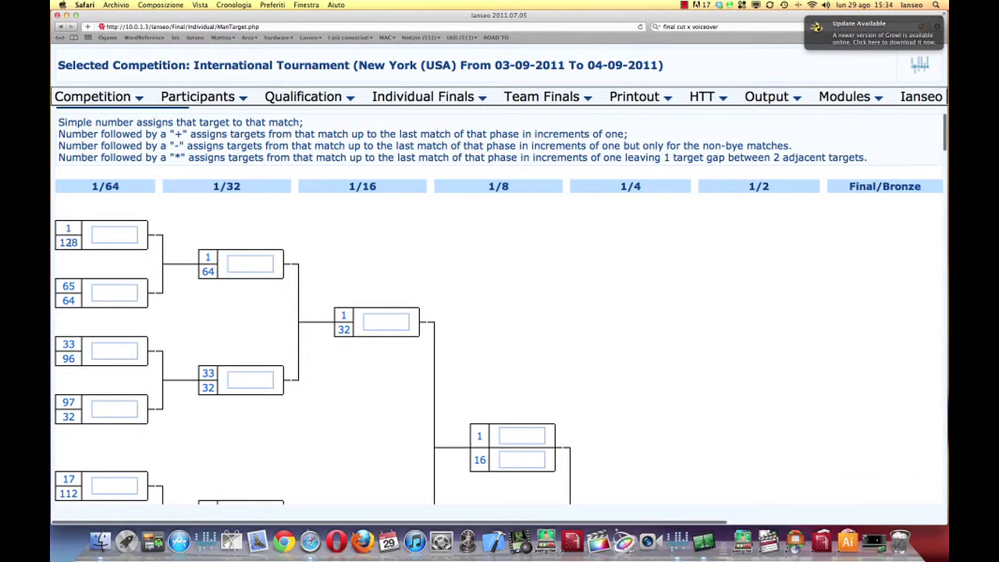
# Assign target 1 to the first 1/64 match and target 2 to the second 1/64 match.
pyautogui.click(117, 233)
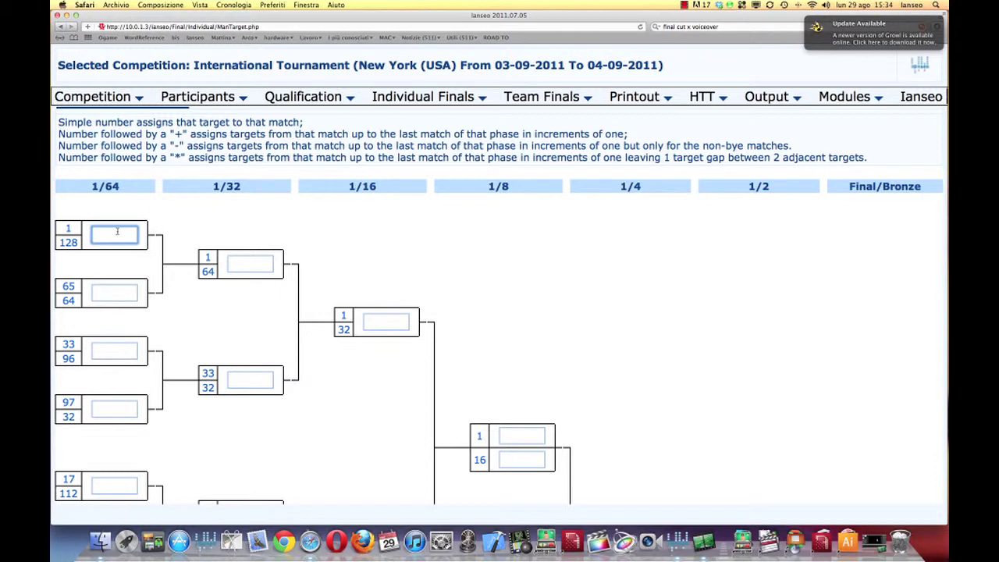
pyautogui.write('1')
pyautogui.press('Tab')
pyautogui.write('2')
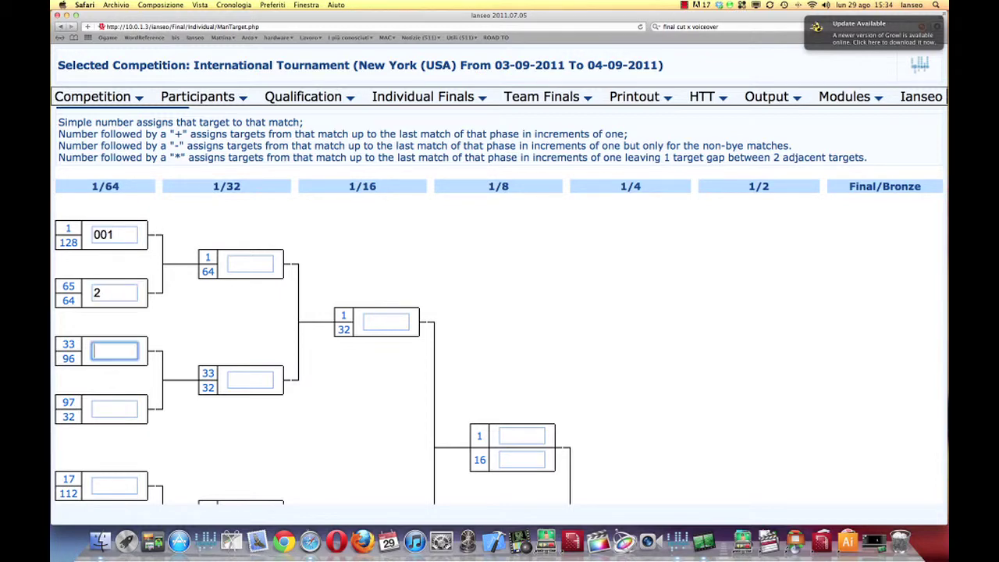
pyautogui.press('Tab')
pyautogui.scroll(-8, 500, 305)
pyautogui.scroll(10, 118, 298)
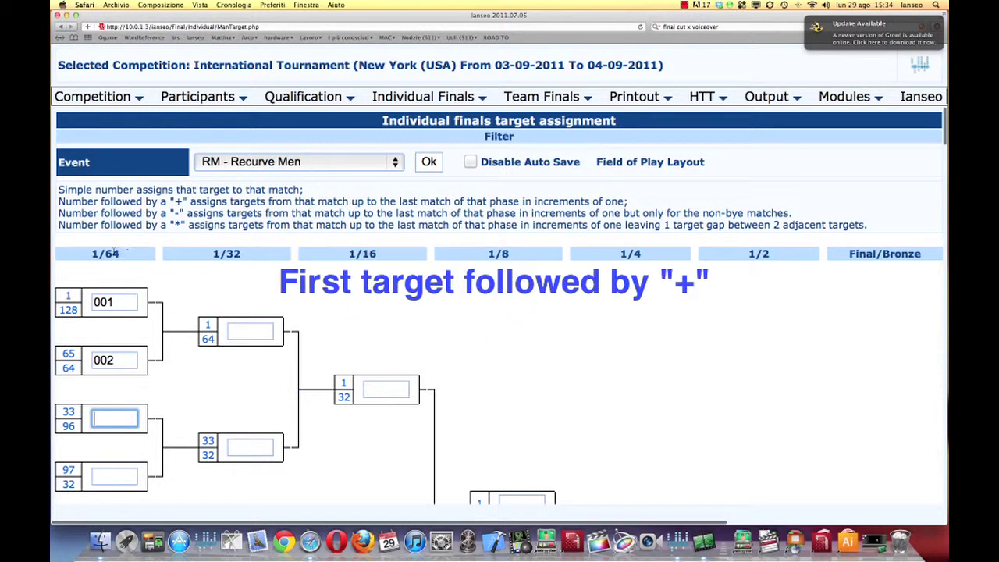
# Number the targets of all 1/64 matches consecutively by changing the first match's entry to 001+, and review the numbering.
pyautogui.click(110, 302)
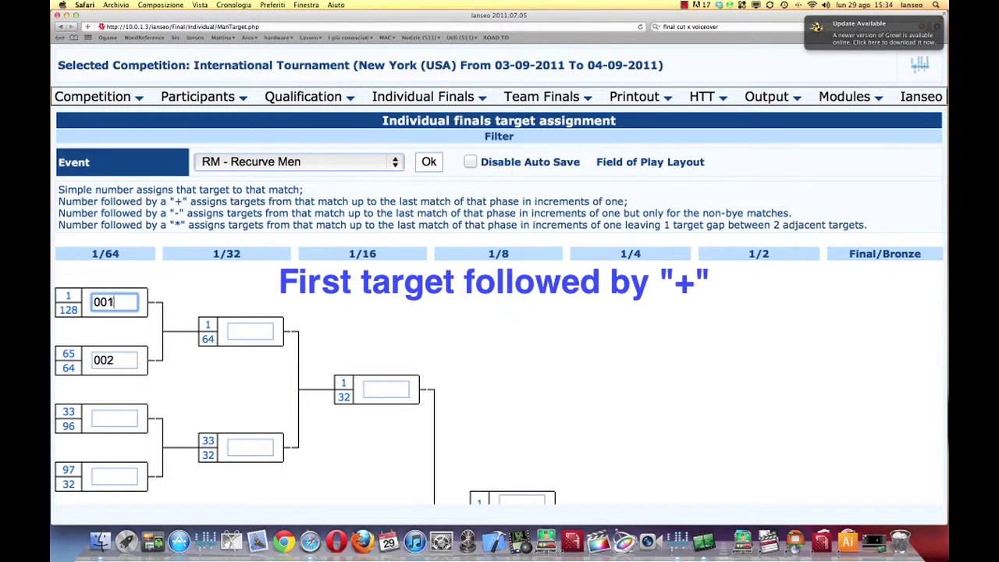
pyautogui.write('+')
pyautogui.click(114, 360)
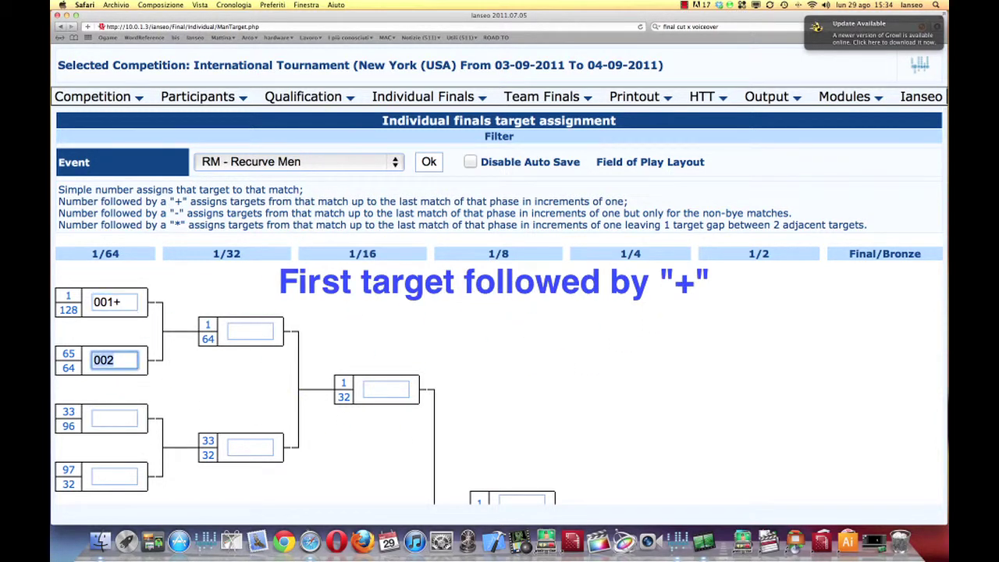
pyautogui.scroll(-12, 111, 301)
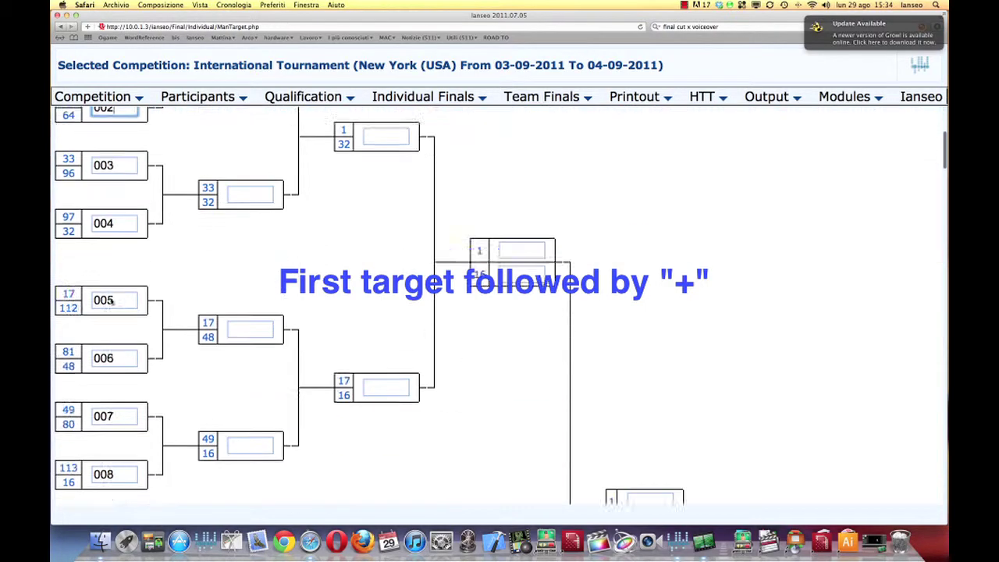
pyautogui.scroll(-15, 111, 299)
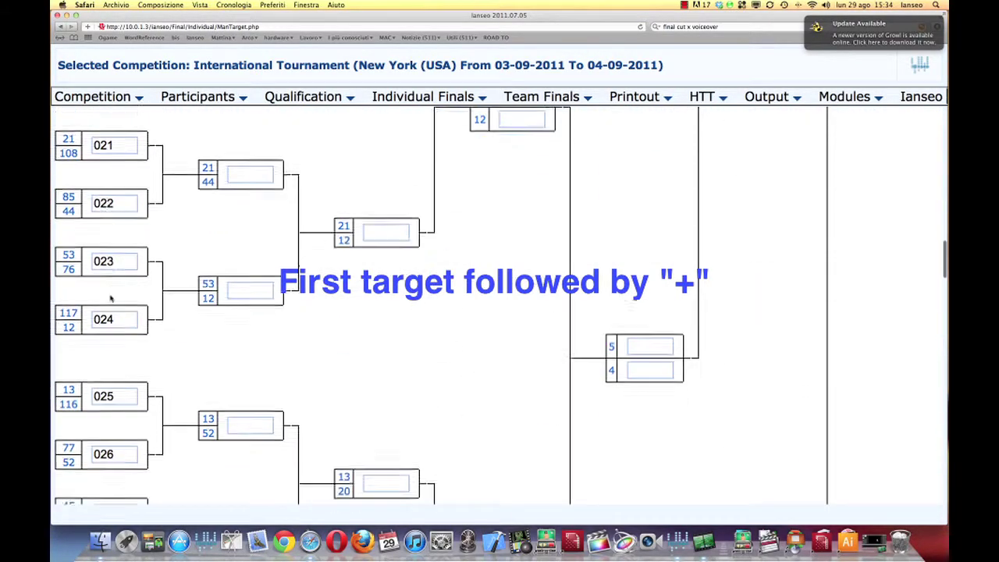
pyautogui.scroll(-18, 111, 288)
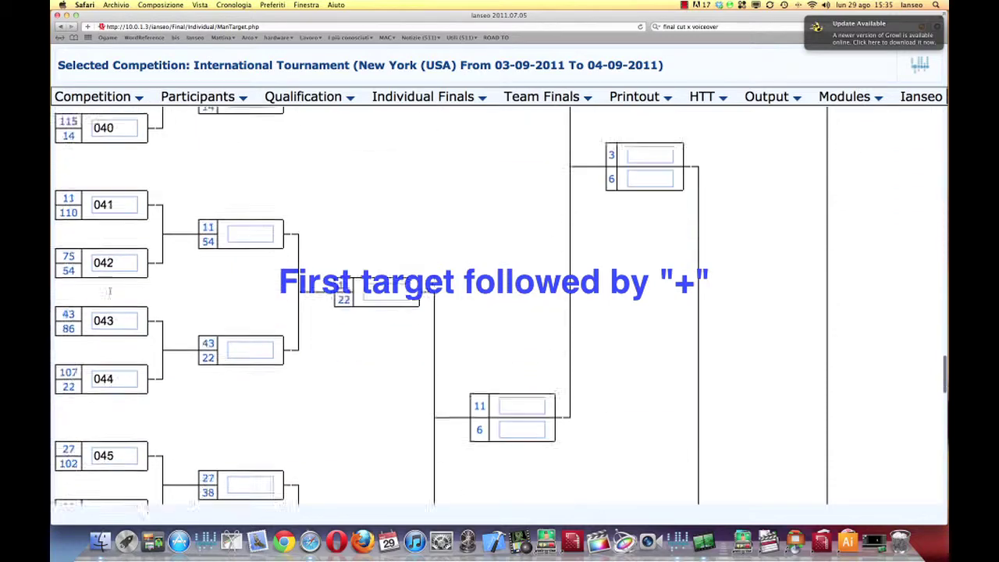
pyautogui.scroll(3, 110, 283)
pyautogui.scroll(20, 111, 283)
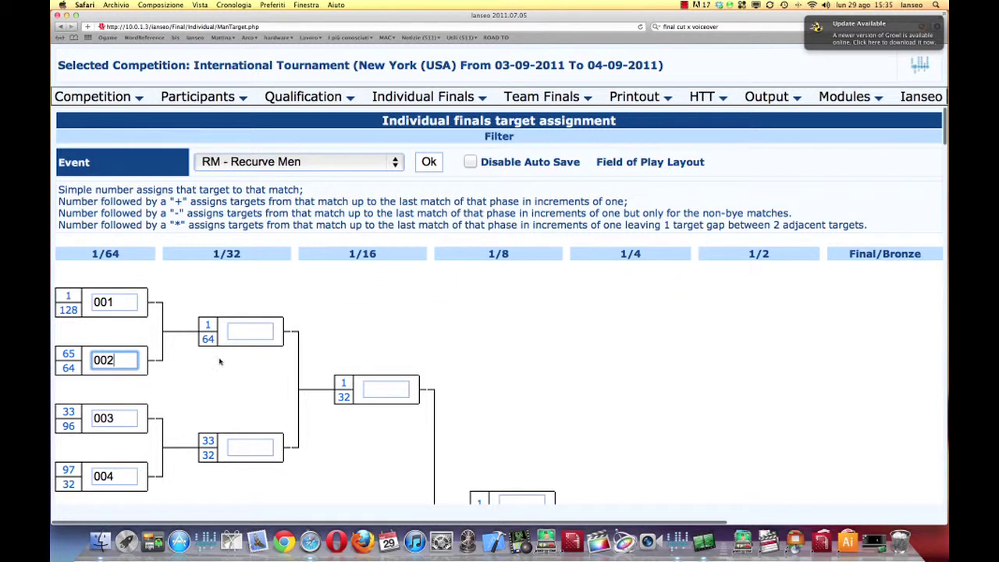
# Assign consecutive targets to only the non-bye 1/32 matches by entering 1- for the first match, and review the phase.
pyautogui.click(241, 333)
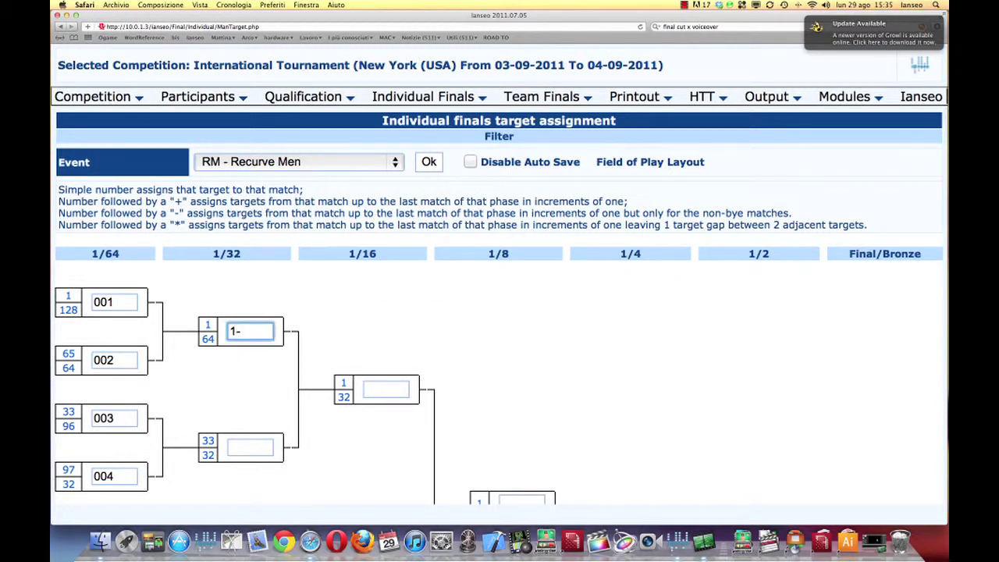
pyautogui.write('1-')
pyautogui.press('Tab')
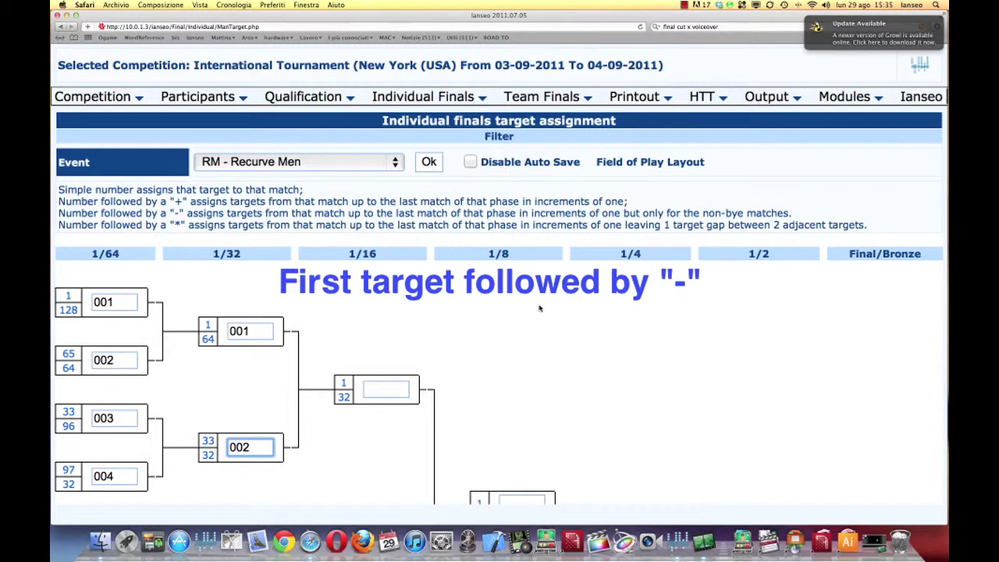
pyautogui.scroll(-10, 538, 308)
pyautogui.scroll(10, 539, 308)
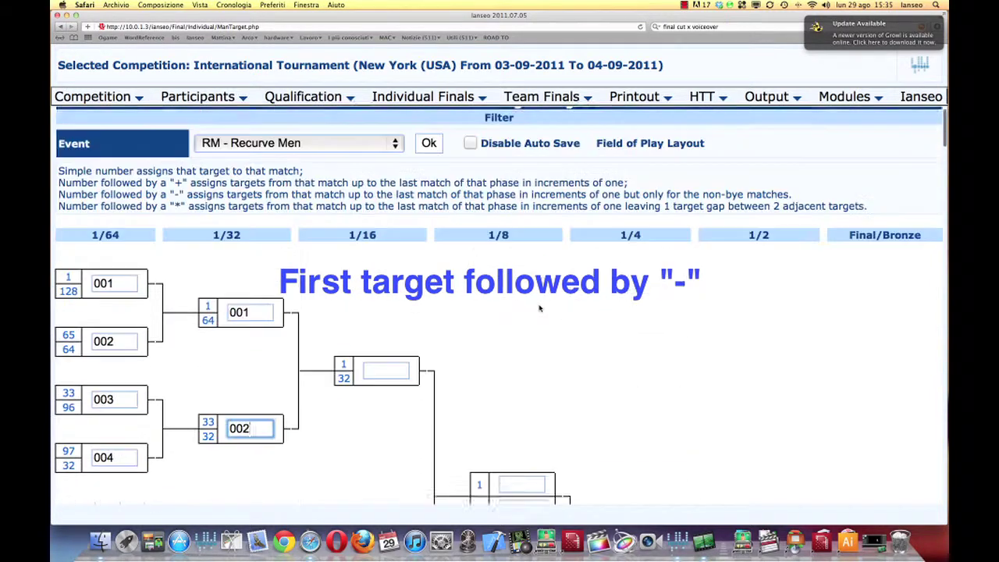
pyautogui.scroll(1, 538, 308)
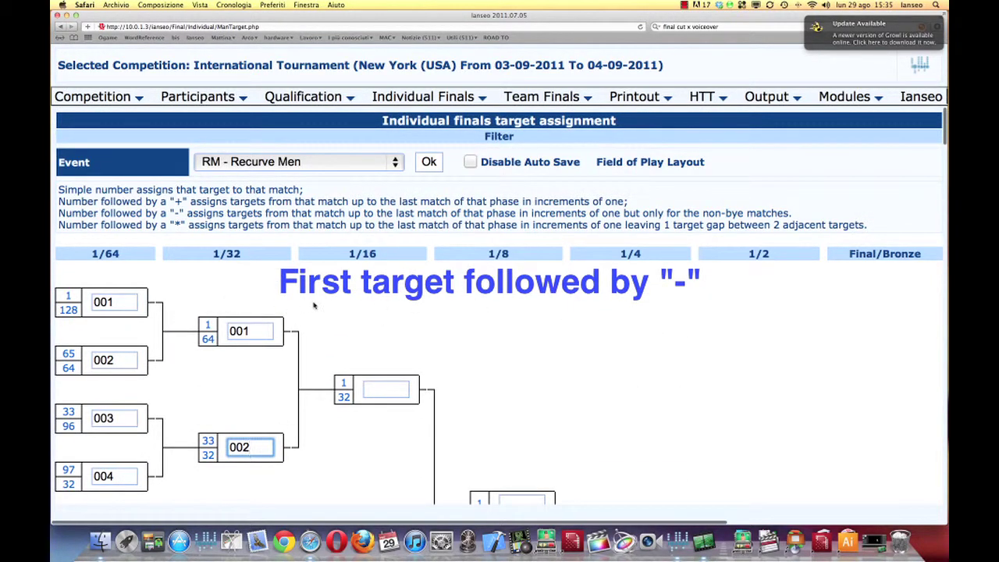
pyautogui.scroll(-10, 313, 308)
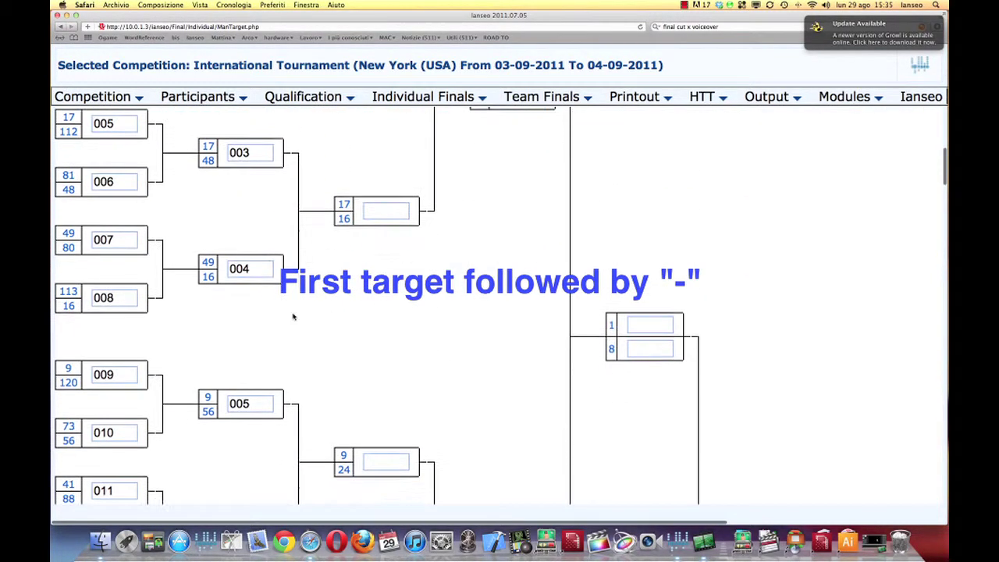
pyautogui.scroll(10, 294, 316)
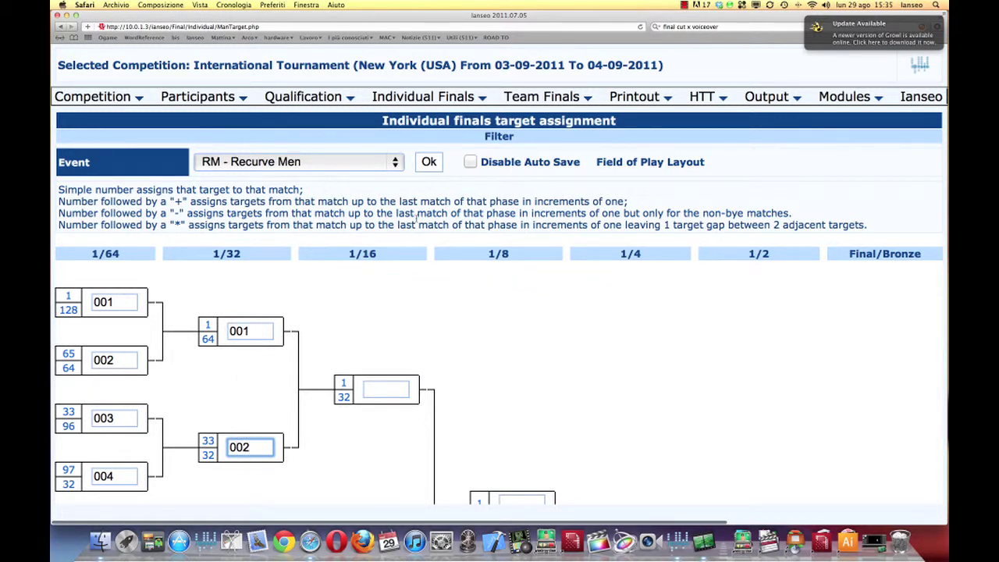
# Assign targets to the 1/16 matches with a gap between adjacent targets by entering 1* for the first match, and review the phase.
pyautogui.click(382, 388)
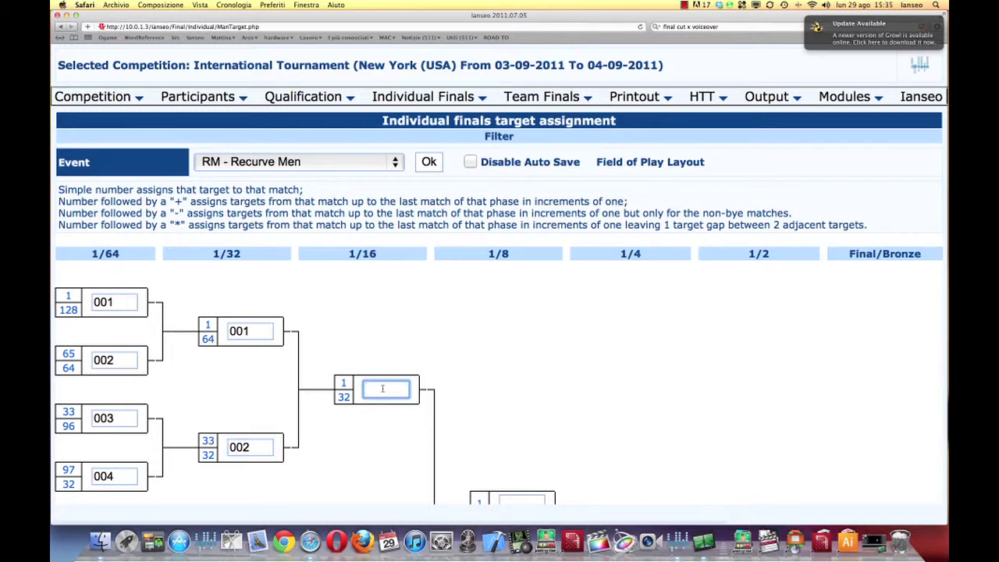
pyautogui.write('1')
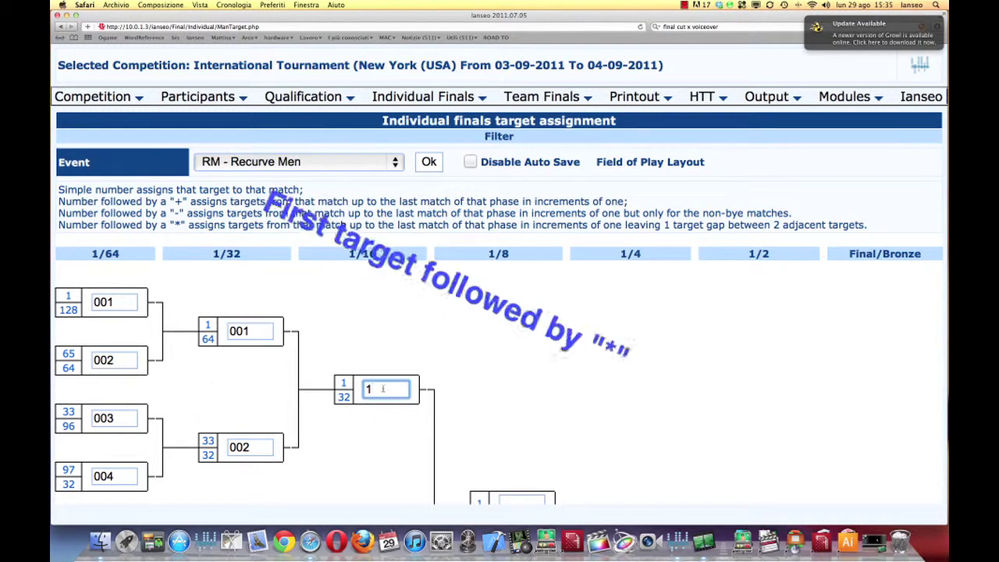
pyautogui.write('*')
pyautogui.press('Tab')
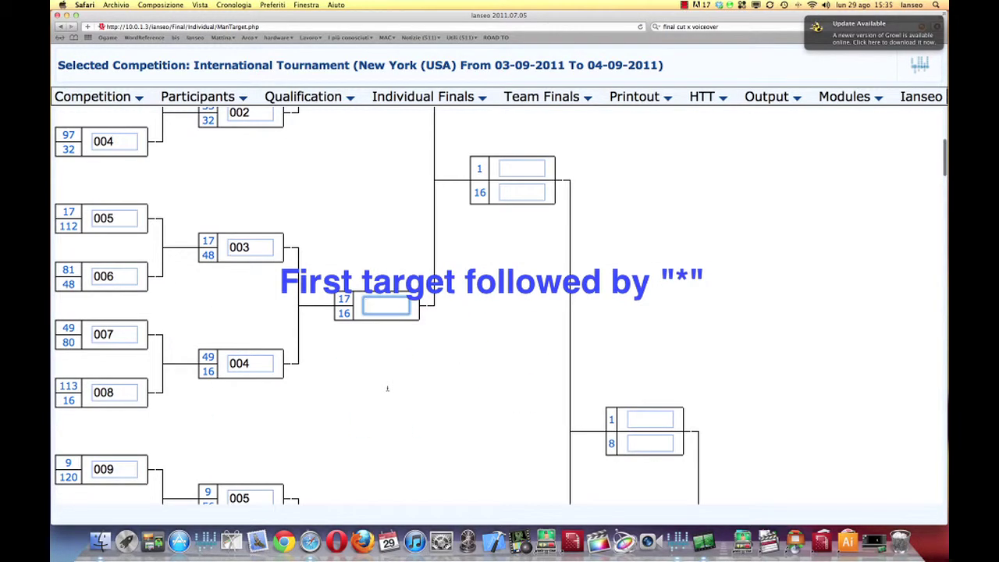
pyautogui.scroll(10, 387, 388)
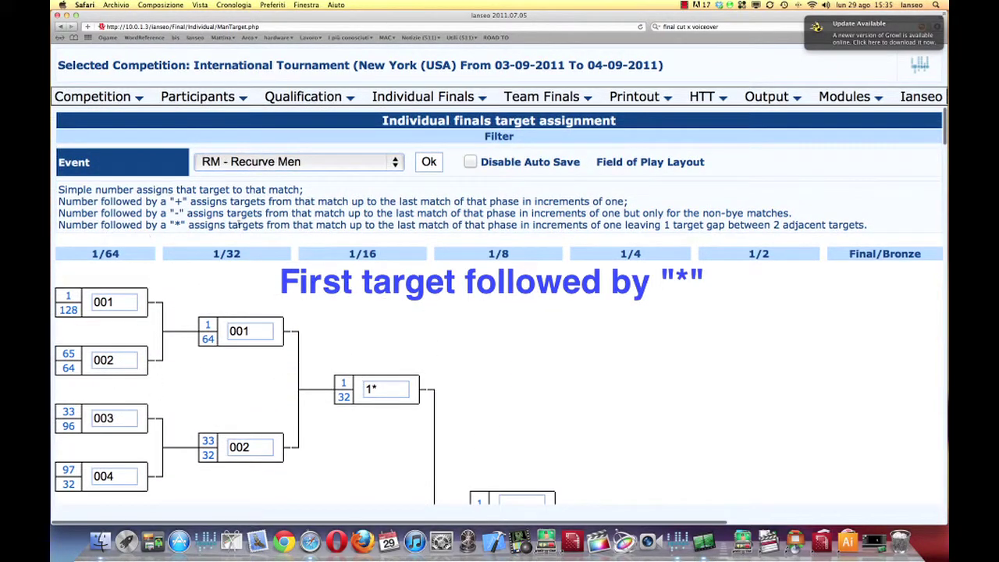
pyautogui.scroll(-12, 316, 324)
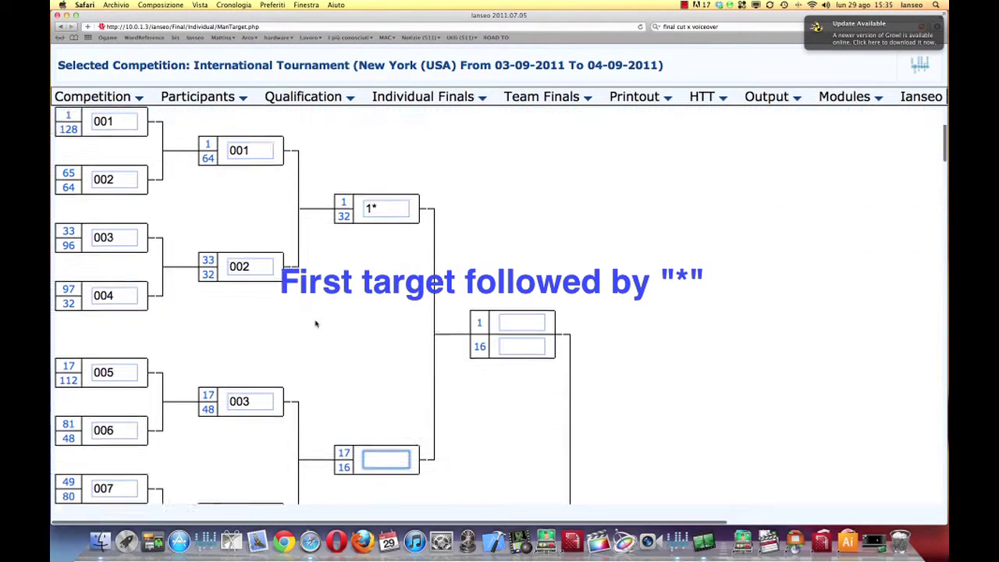
pyautogui.scroll(12, 316, 324)
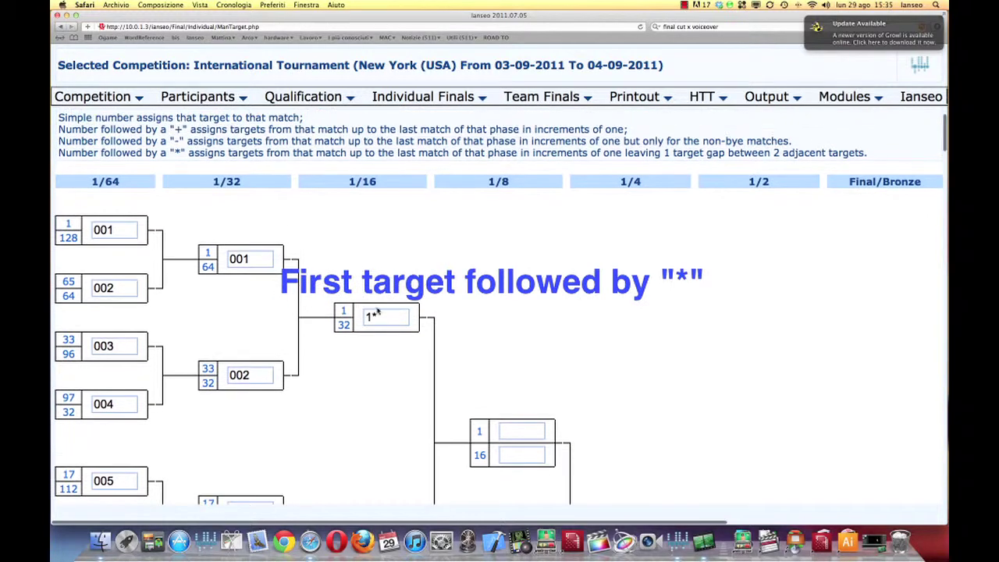
pyautogui.click(377, 316)
pyautogui.press('Tab')
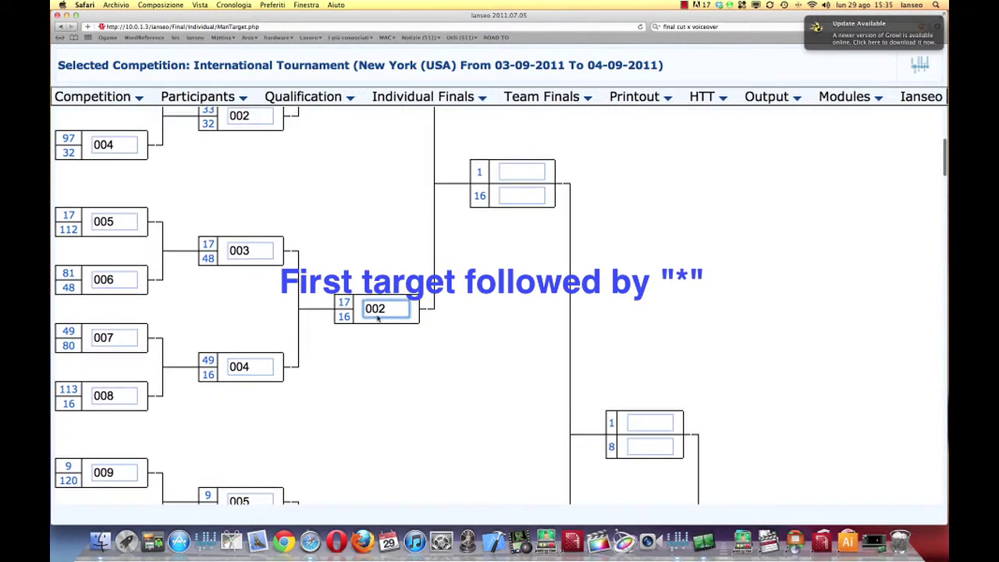
pyautogui.scroll(4, 379, 313)
pyautogui.scroll(-2, 377, 319)
pyautogui.scroll(-10, 376, 318)
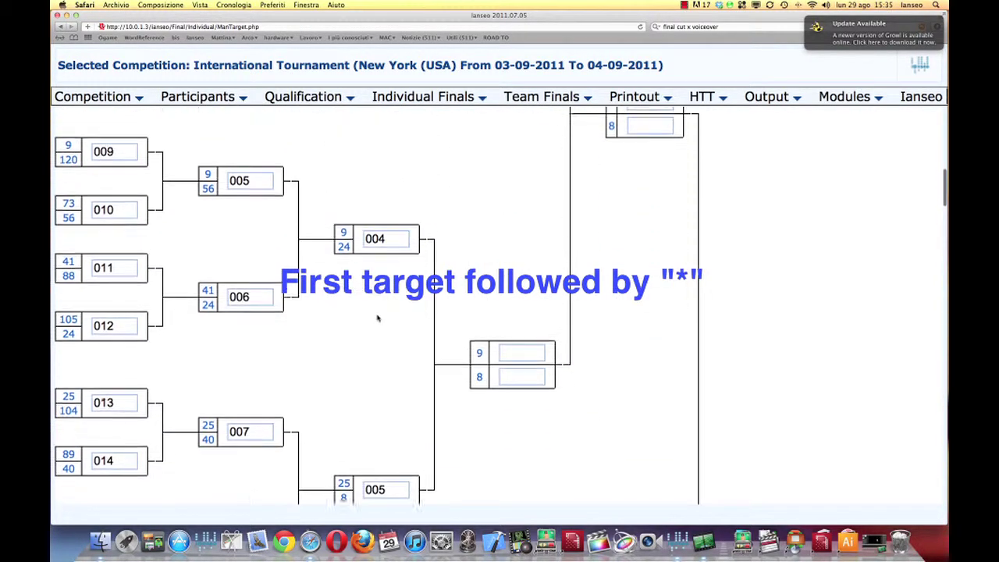
# Examine the gapped target numbers across the 1/16 matches of the bracket.
pyautogui.scroll(2, 377, 319)
pyautogui.scroll(2, 377, 318)
pyautogui.scroll(-8, 377, 319)
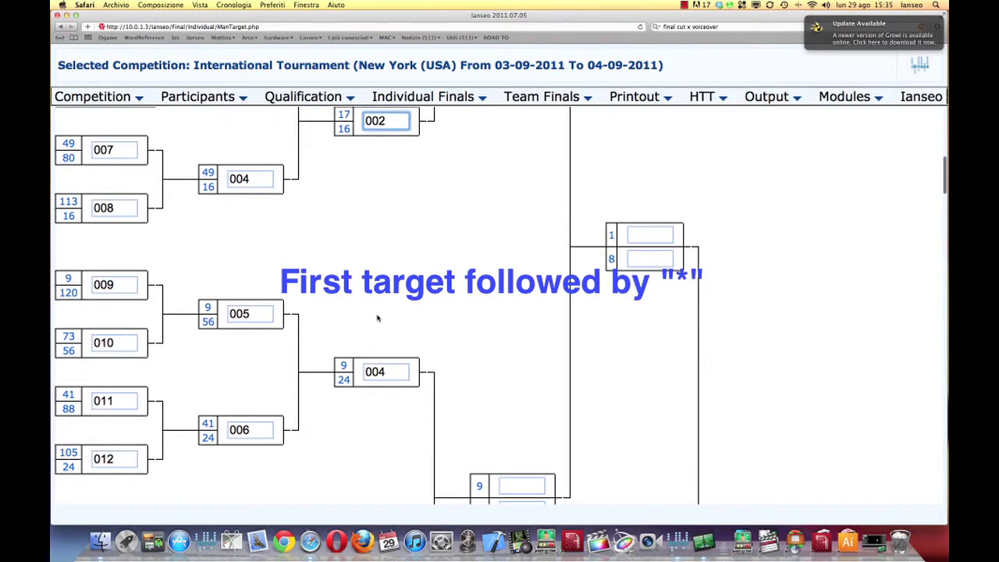
pyautogui.scroll(-5, 378, 317)
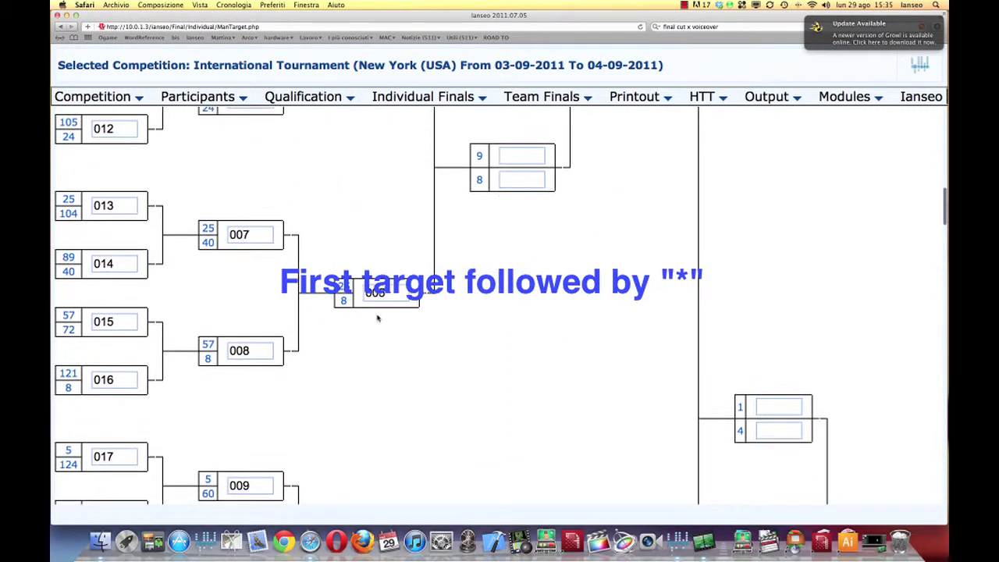
pyautogui.scroll(1, 377, 314)
pyautogui.scroll(20, 376, 316)
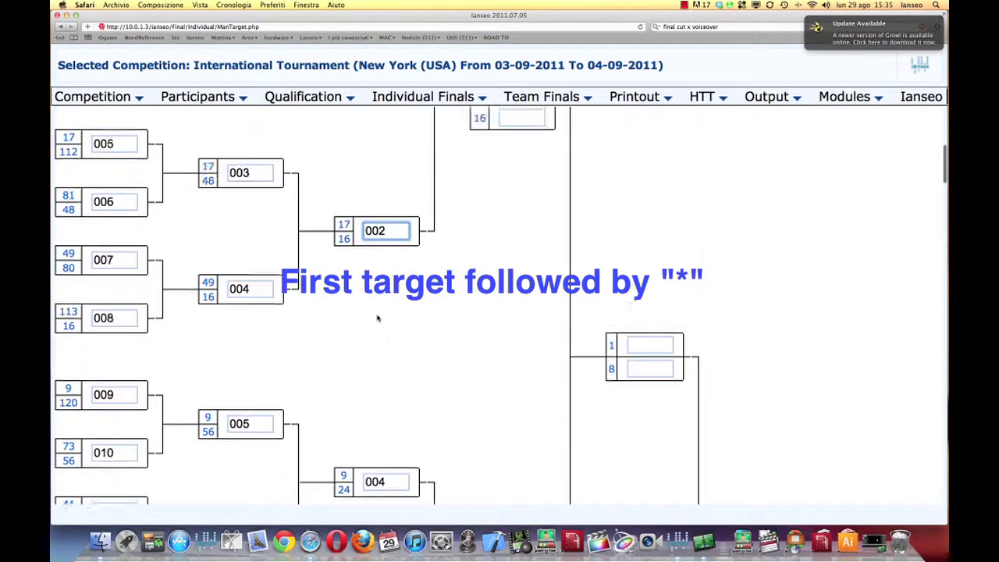
pyautogui.scroll(-3, 535, 349)
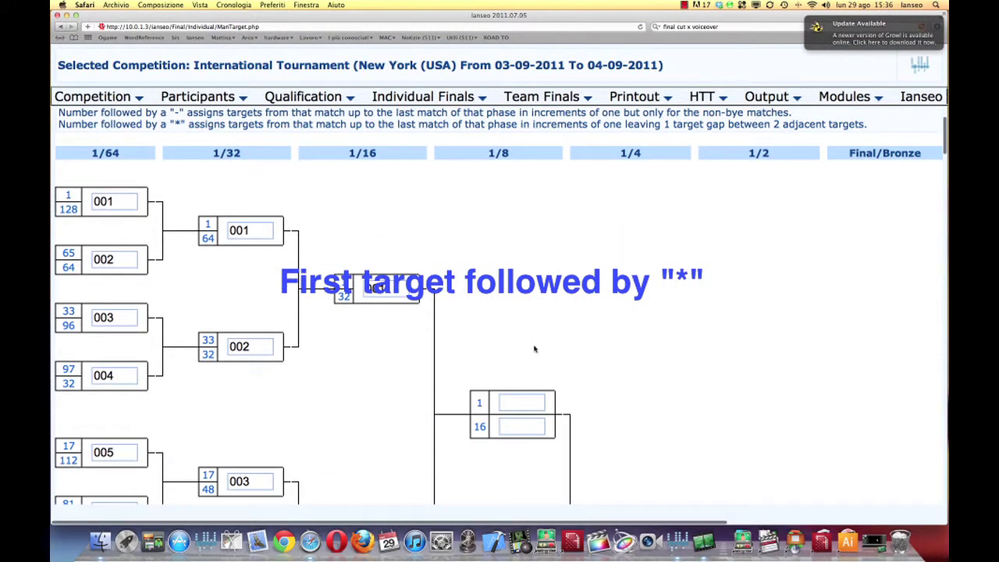
# Assign targets to the 1/8 matches with a gap between adjacent targets by entering 1* for the first match, and review the phase.
pyautogui.click(514, 399)
pyautogui.write('1*')
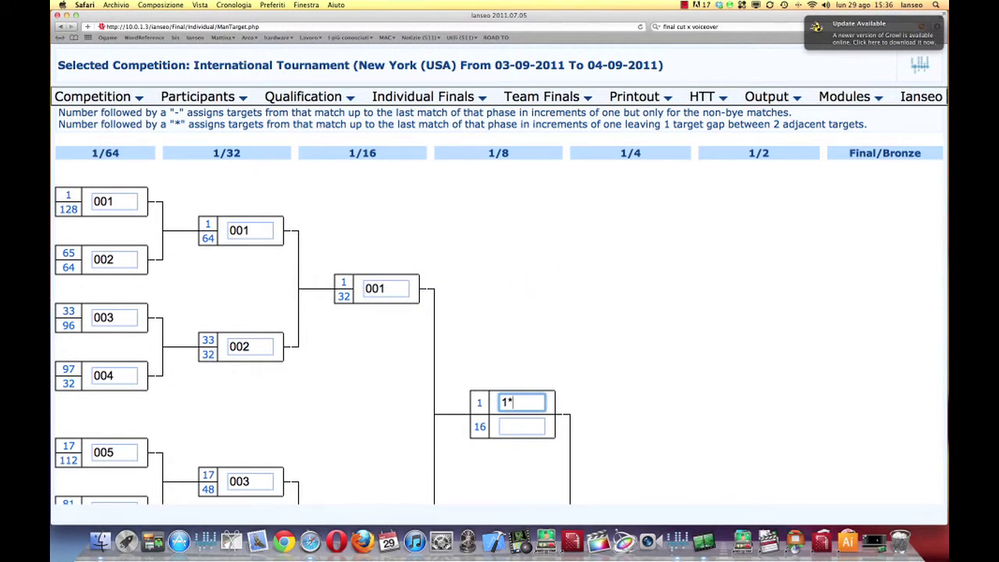
pyautogui.press('Tab')
pyautogui.scroll(-3, 519, 401)
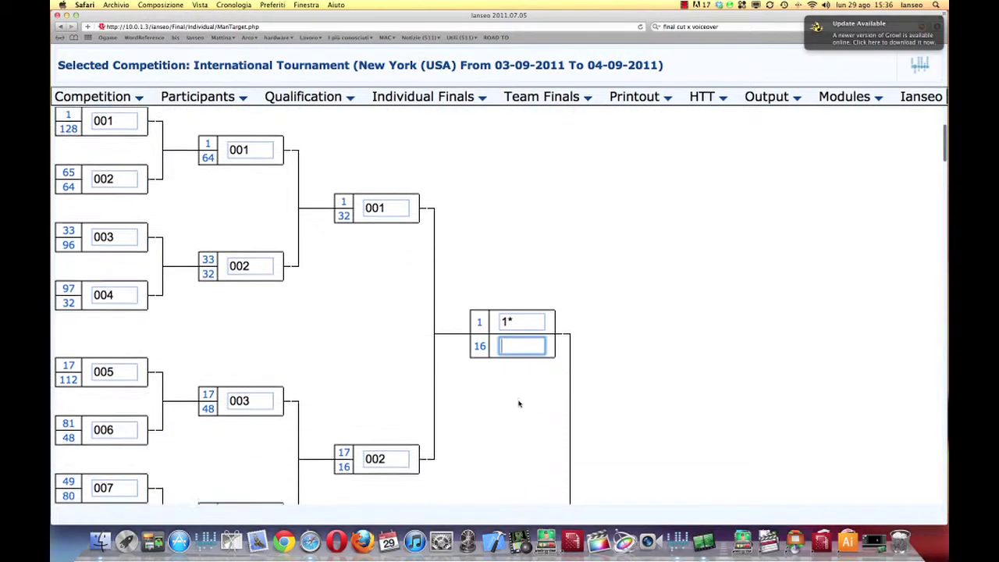
pyautogui.click(520, 309)
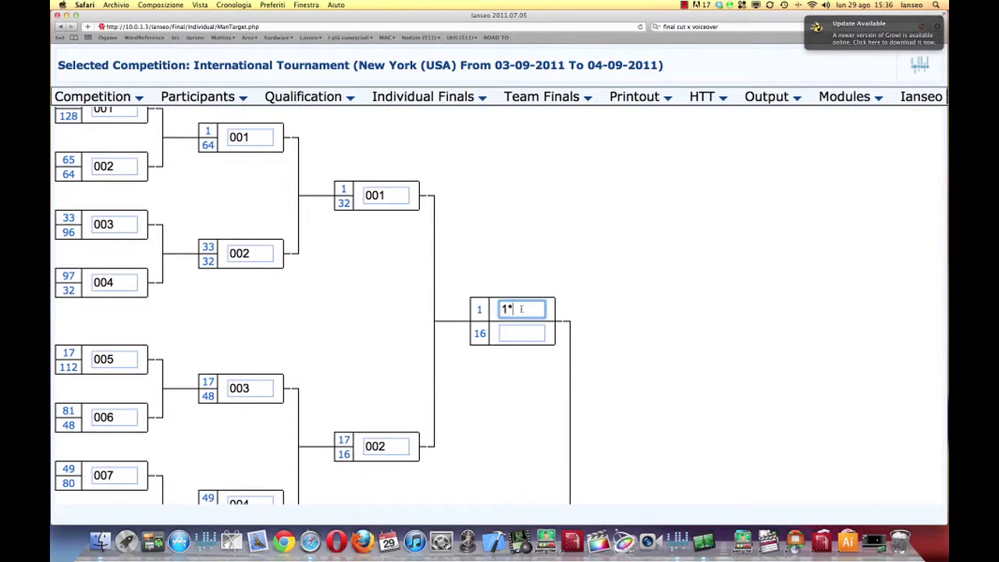
pyautogui.press('Tab')
pyautogui.scroll(-12, 520, 310)
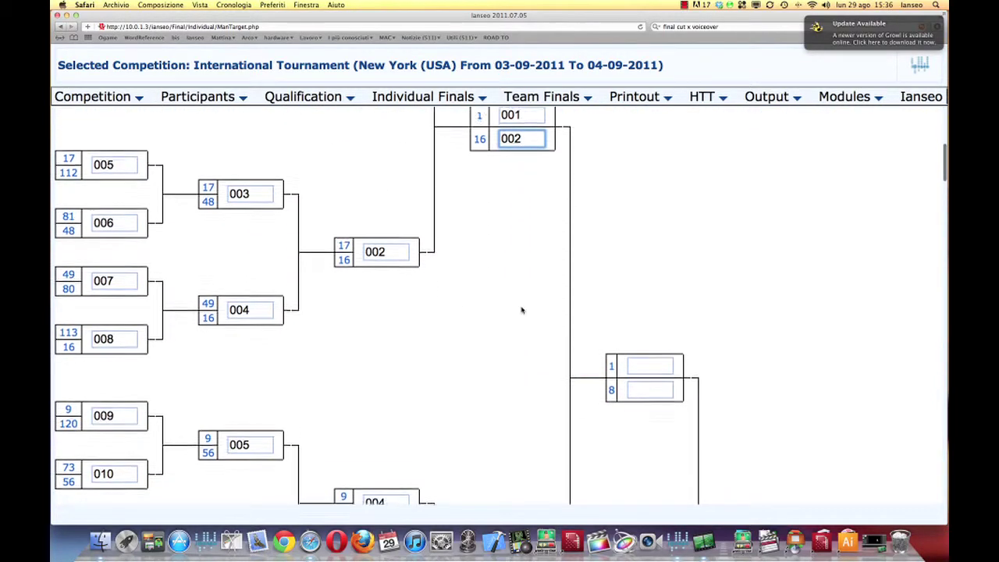
pyautogui.scroll(6, 522, 310)
pyautogui.scroll(-6, 523, 310)
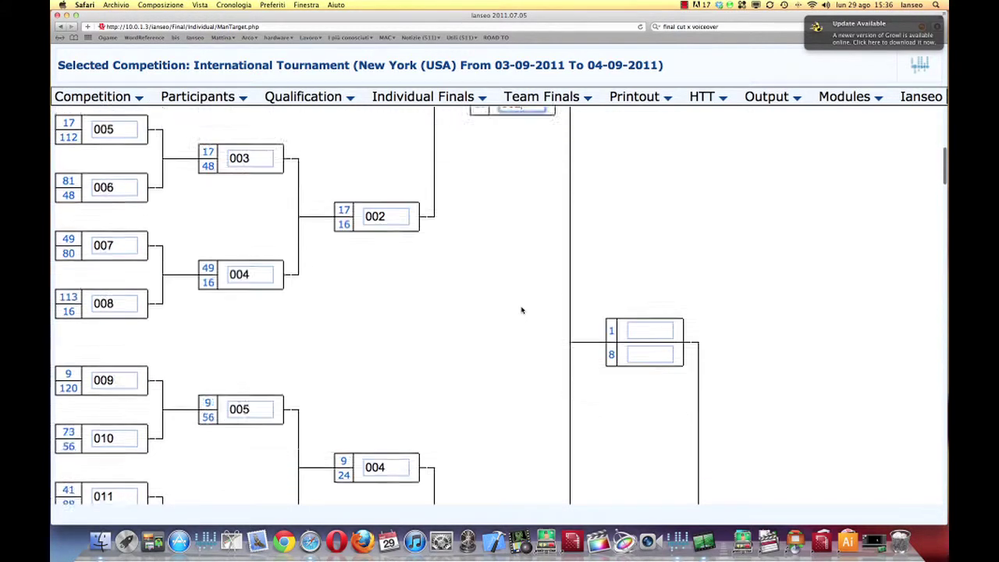
pyautogui.scroll(-6, 522, 309)
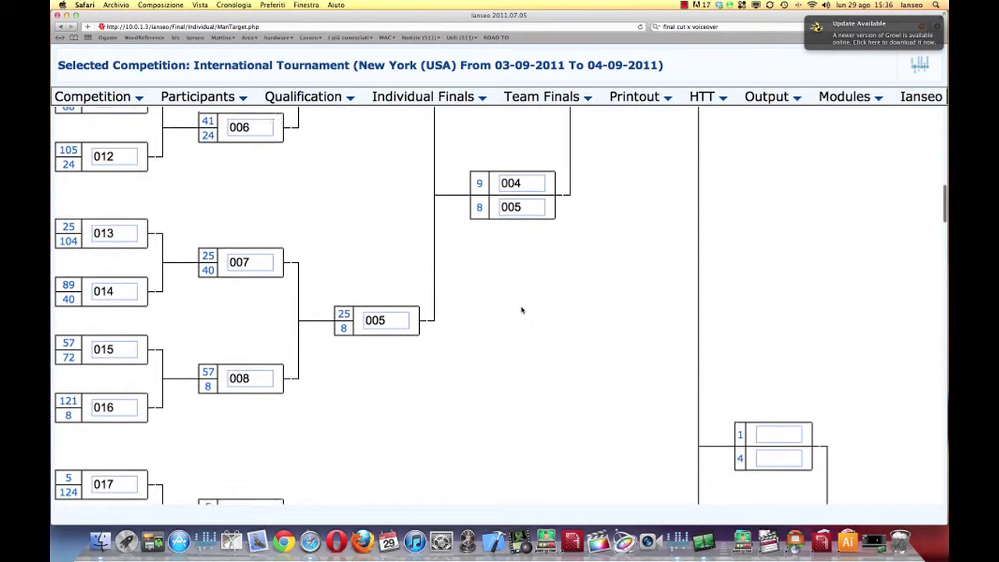
pyautogui.scroll(-9, 520, 301)
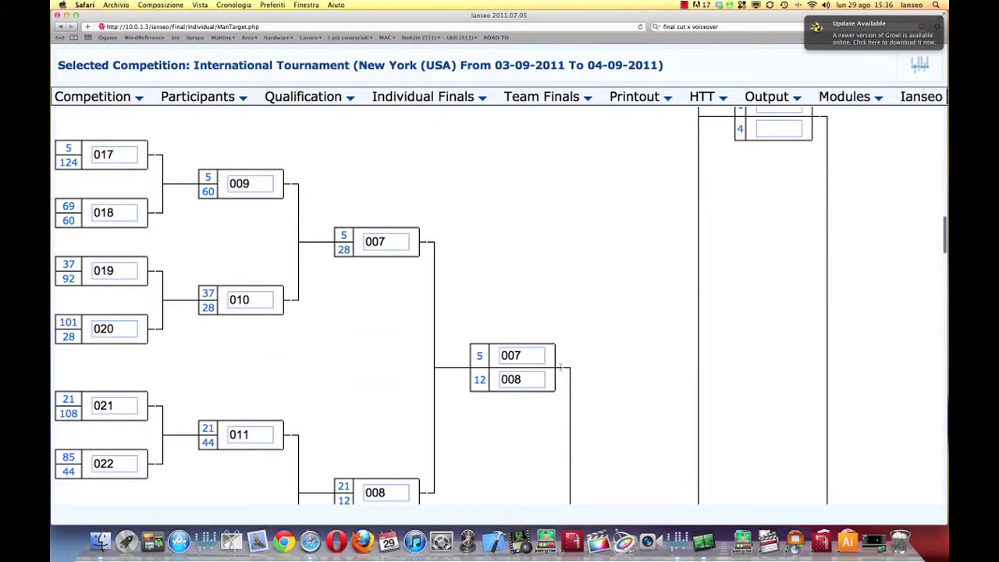
pyautogui.scroll(20, 567, 338)
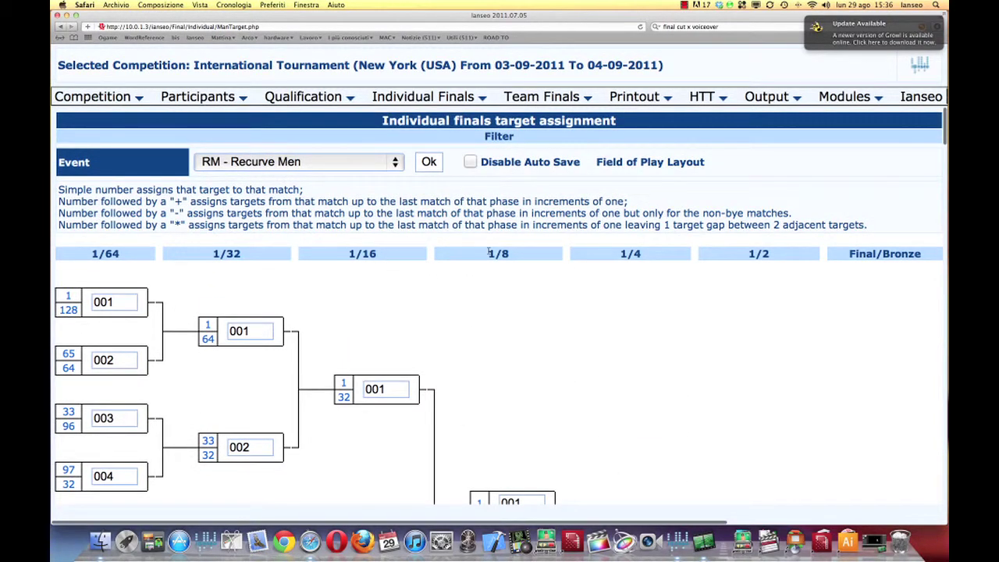
# Open the Field of Play Layout and examine the target allocation of the scheduled phases.
pyautogui.click(623, 164)
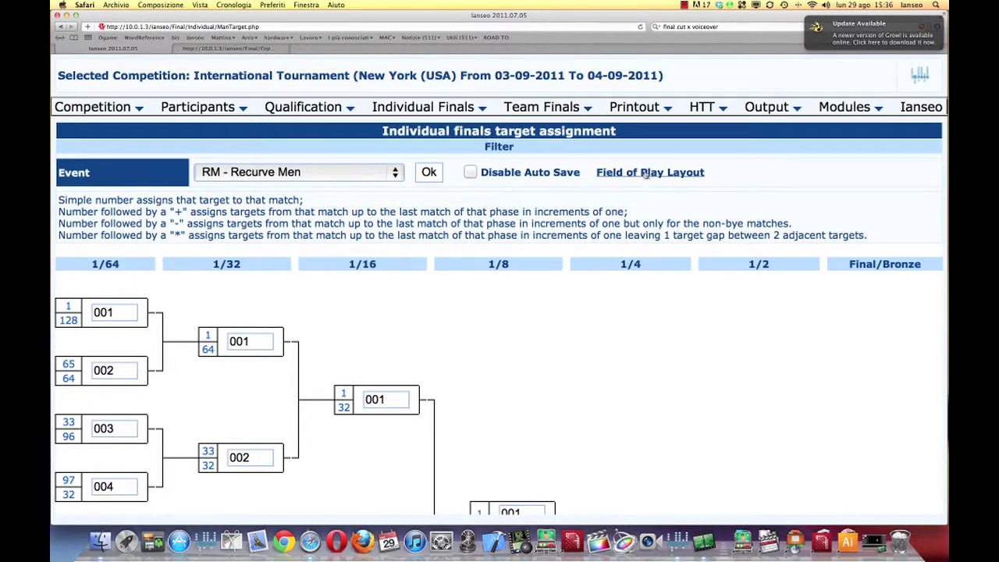
pyautogui.click(98, 106)
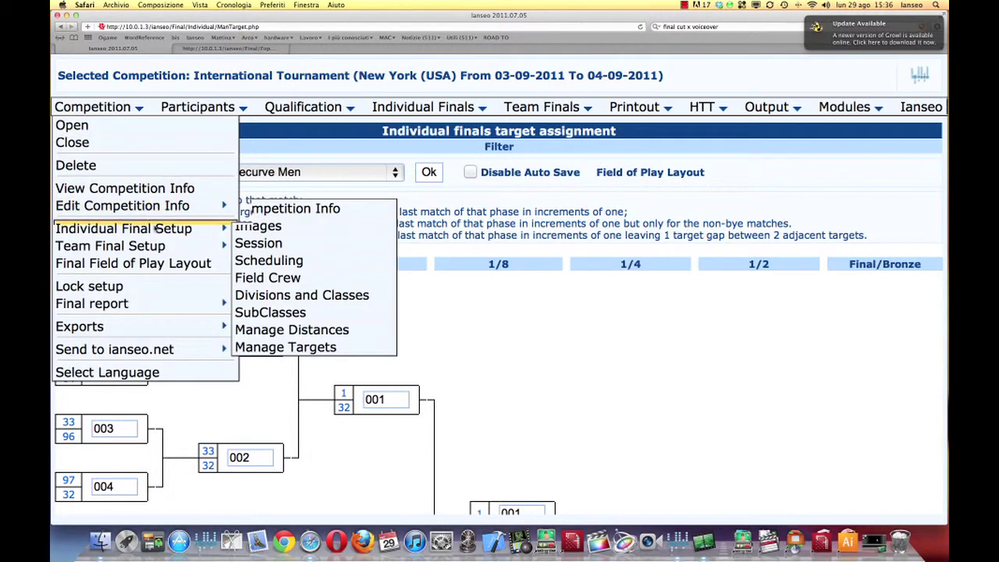
pyautogui.click(197, 50)
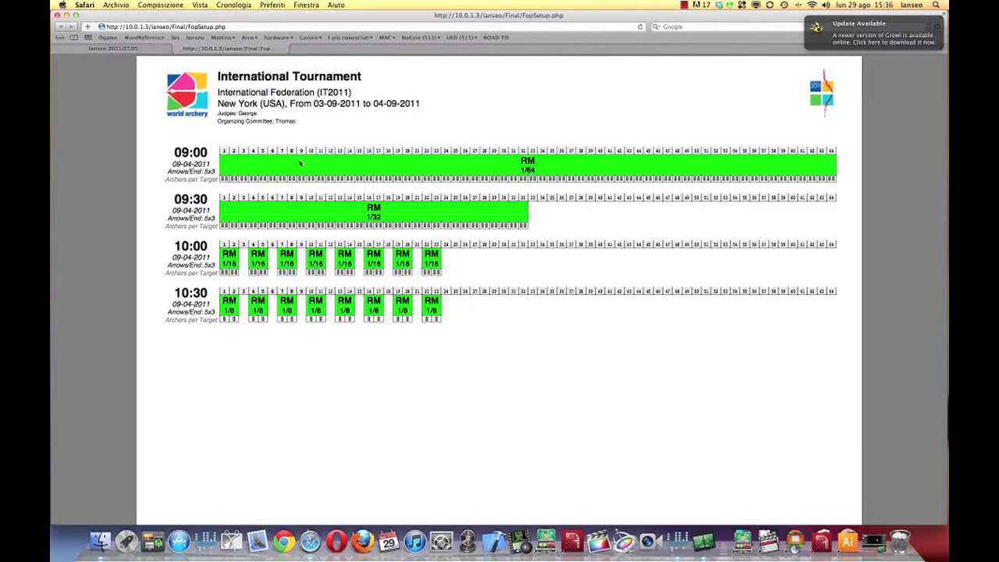
# Return to the competition setup and open the Warm Up Schedule for the individual finals.
pyautogui.click(149, 50)
pyautogui.click(92, 106)
pyautogui.moveTo(219, 244)
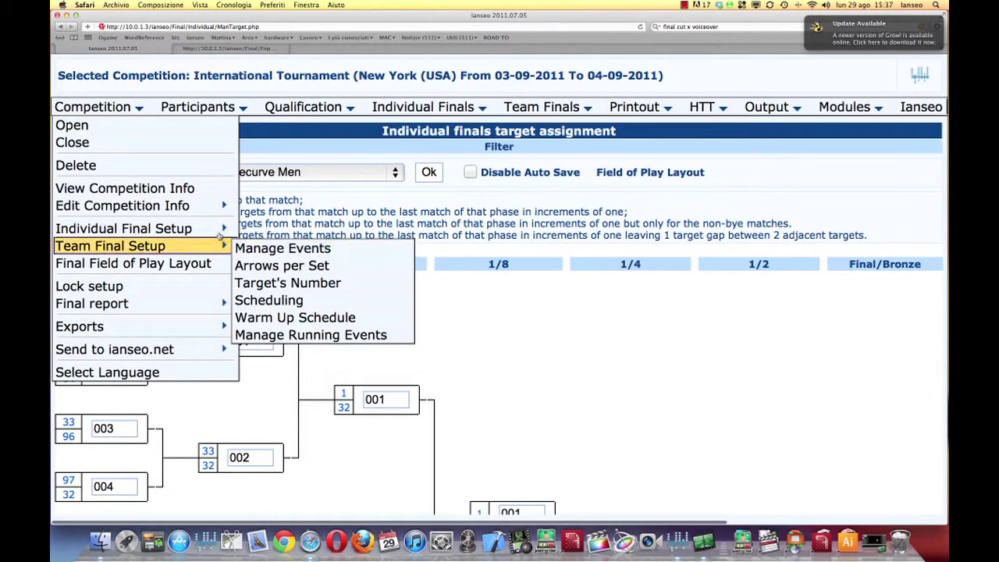
pyautogui.click(268, 302)
pyautogui.click(93, 107)
pyautogui.moveTo(191, 228)
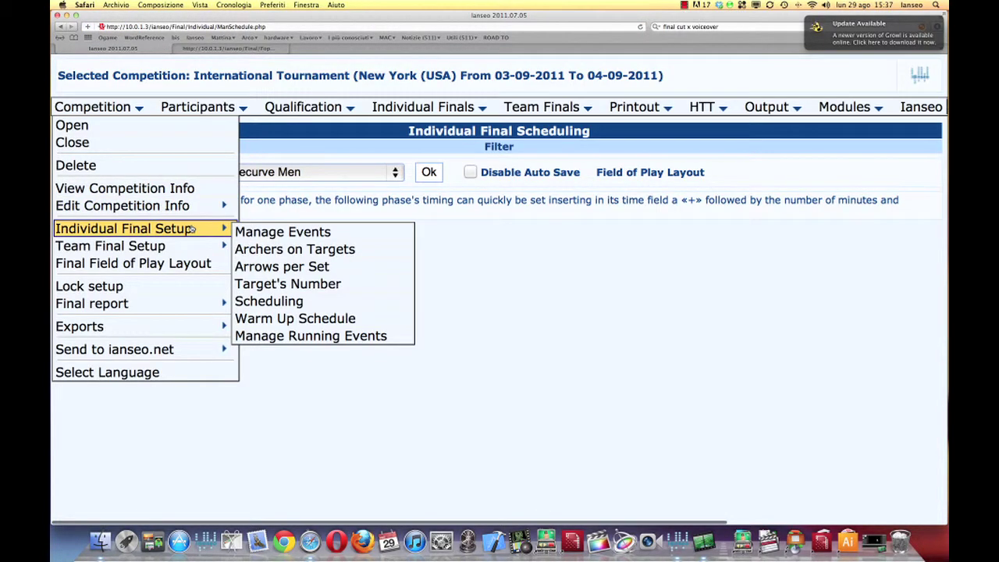
pyautogui.click(276, 316)
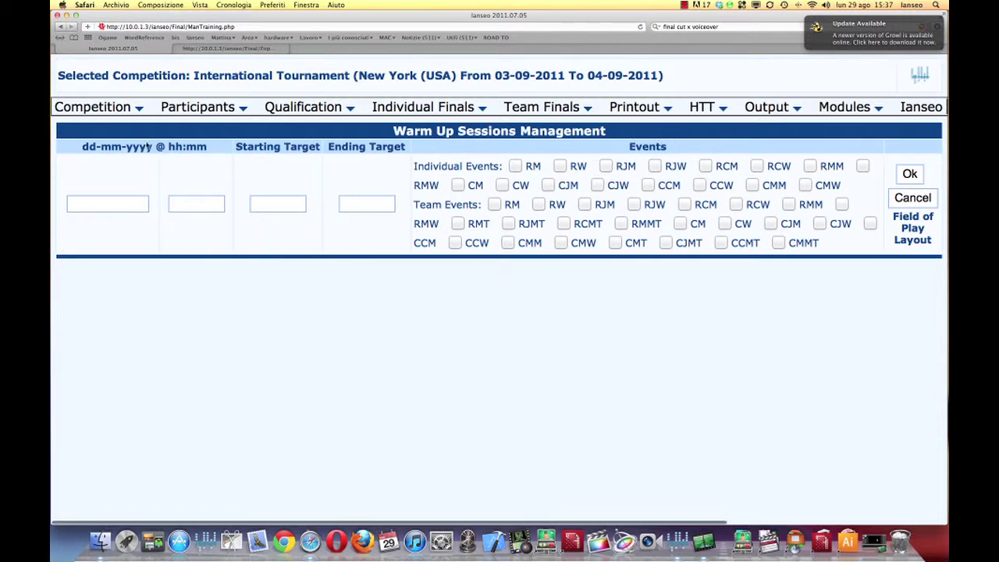
# Set the new warm-up session's date to 04-09-2011 and its time to 8:30.
pyautogui.click(145, 199)
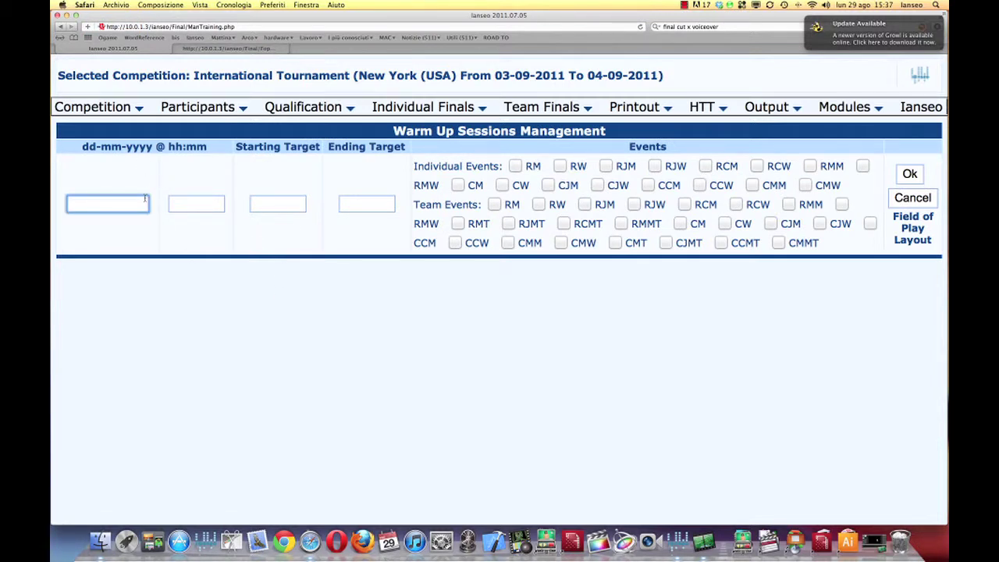
pyautogui.write('04-09-2011')
pyautogui.press('Tab')
pyautogui.write('8')
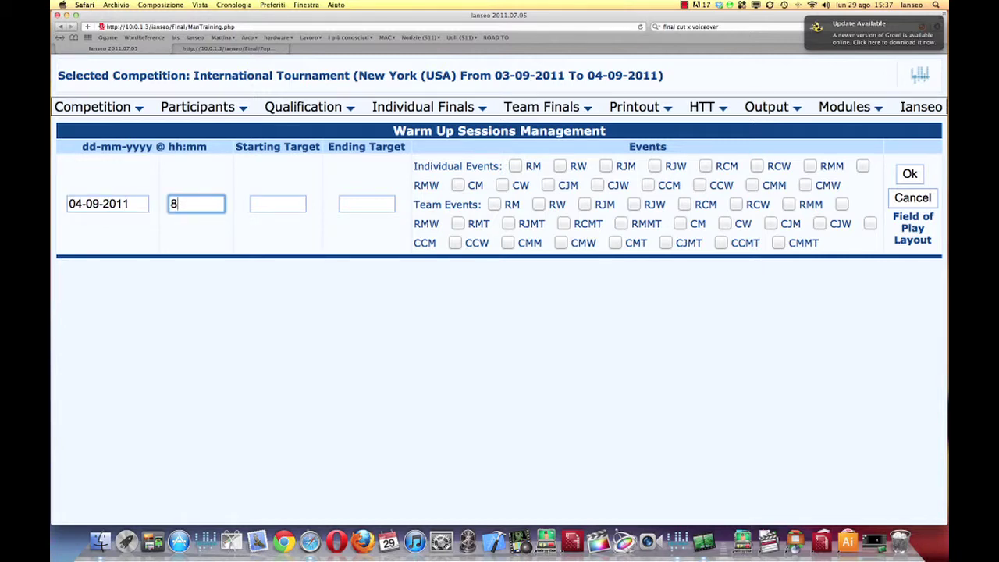
pyautogui.write(':60')
pyautogui.press('BackSpace')
pyautogui.press('BackSpace')
pyautogui.write('30')
# Set the warm-up session to targets 1 through 64 for the individual RM event, and save it.
pyautogui.press('Tab')
pyautogui.write('1')
pyautogui.press('Tab')
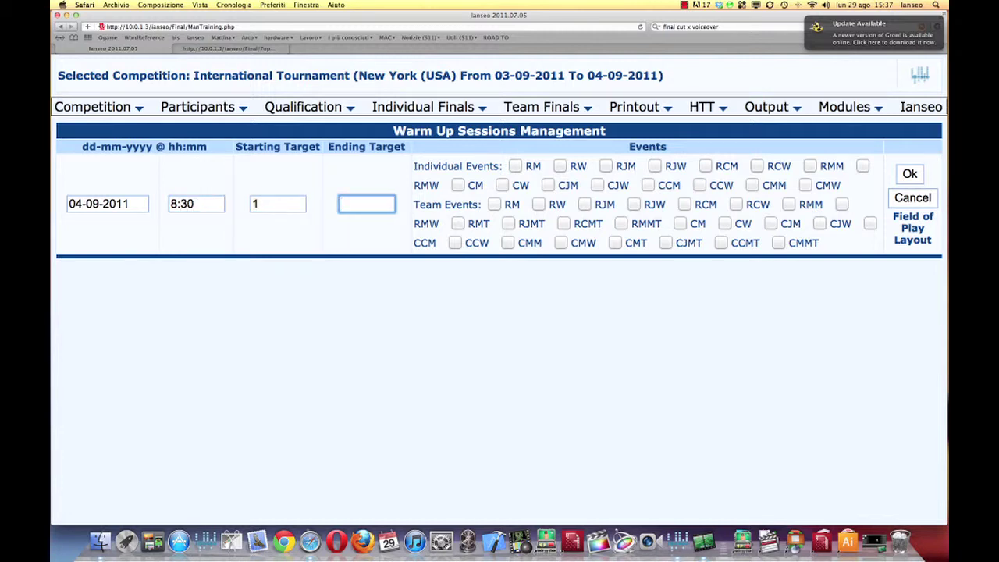
pyautogui.write('64')
pyautogui.click(516, 166)
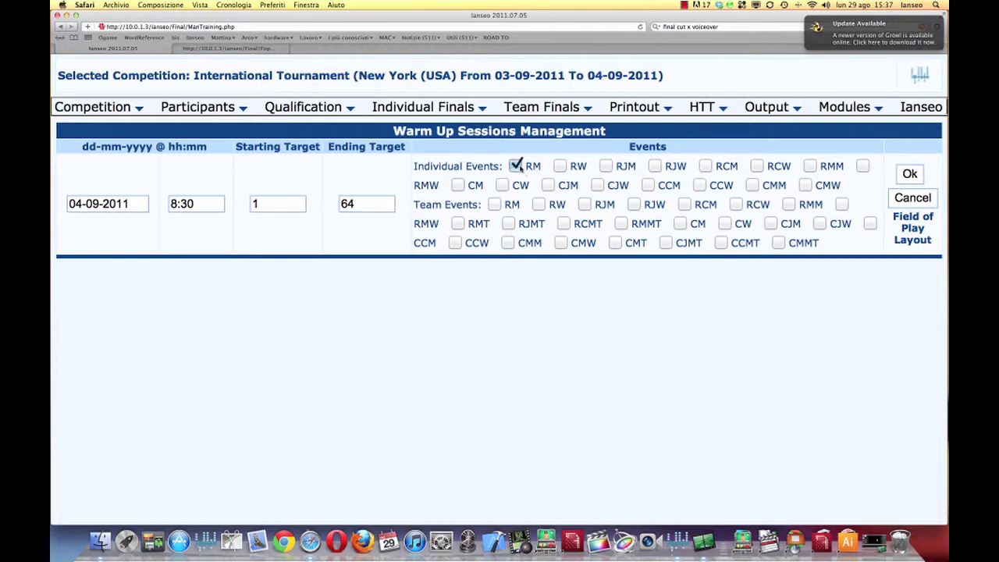
pyautogui.click(905, 174)
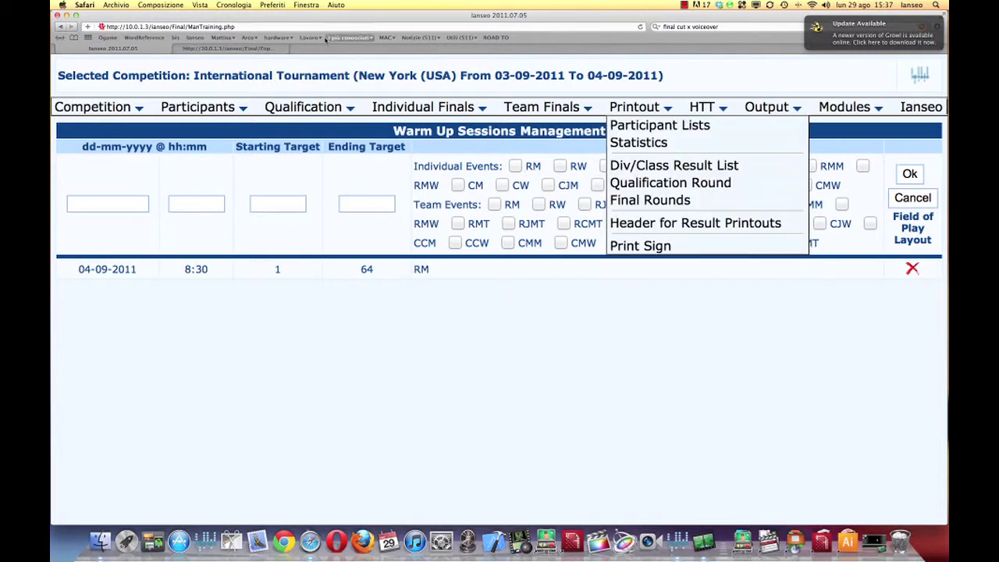
# Reload the Field of Play Layout, examine the warm-up session in it, and return to the warm-up management page.
pyautogui.click(266, 52)
pyautogui.press('super+r')
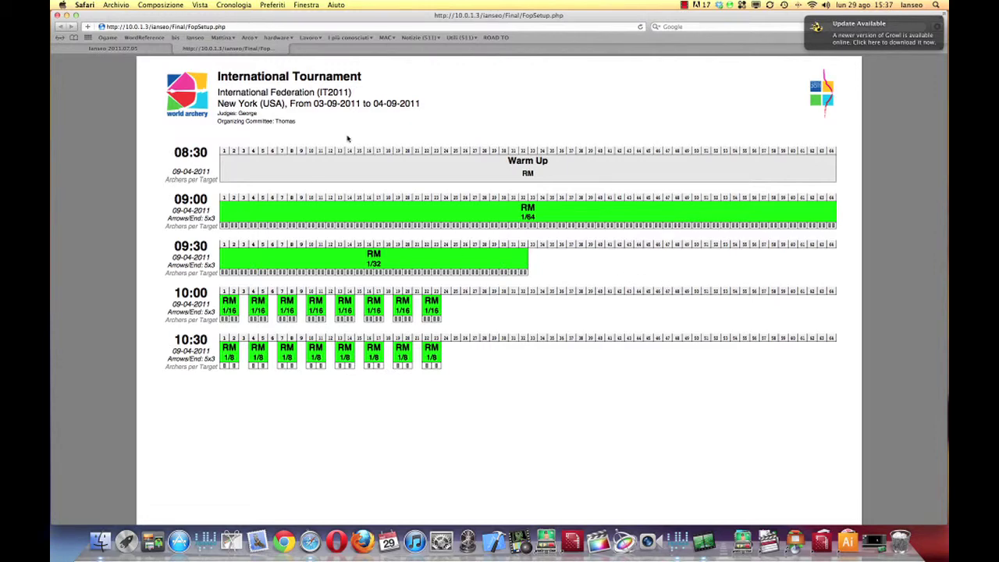
pyautogui.click(129, 50)
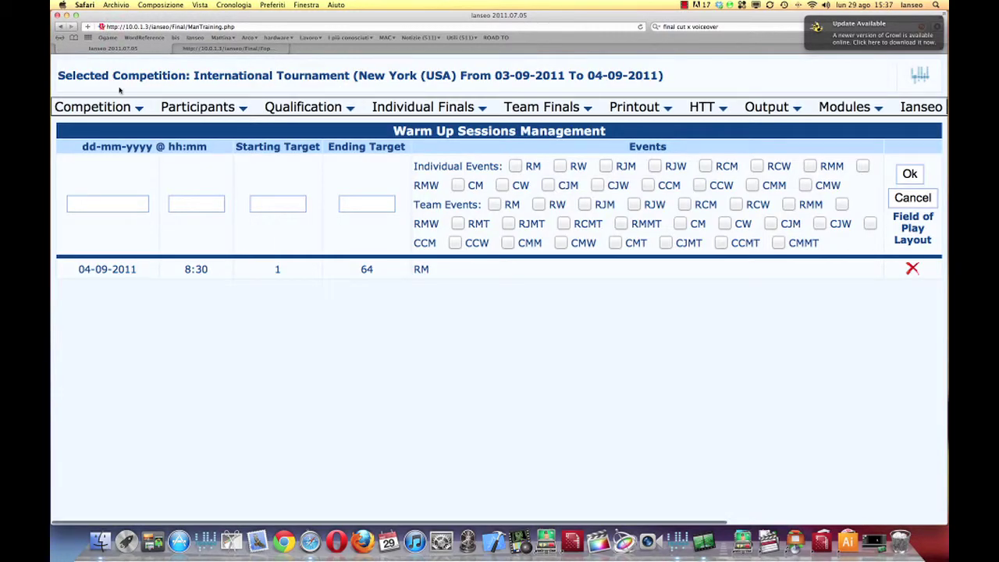
# Open the team finals' event management and go to the blank entry row after the existing events.
pyautogui.click(94, 107)
pyautogui.moveTo(189, 231)
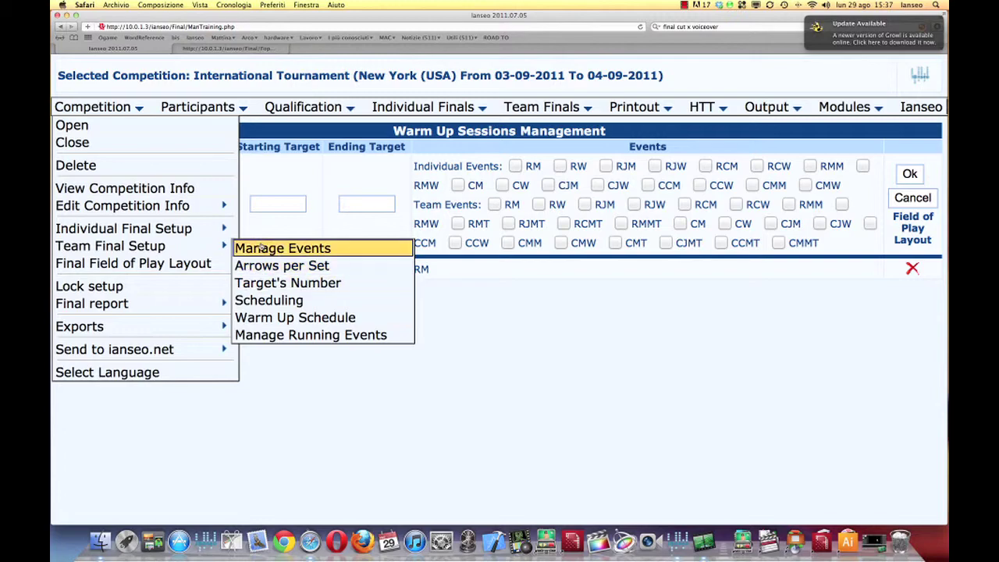
pyautogui.click(252, 250)
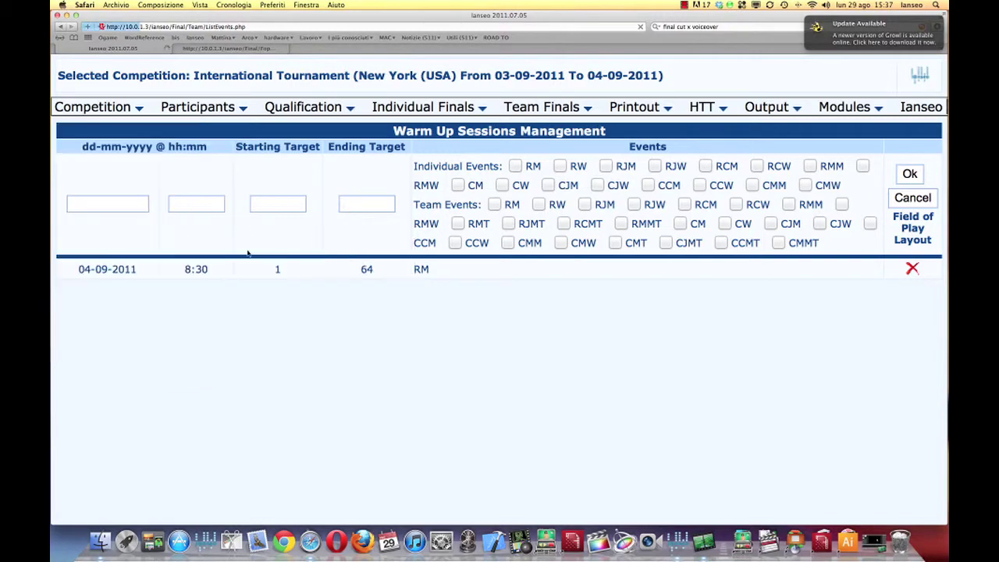
pyautogui.scroll(-10, 227, 246)
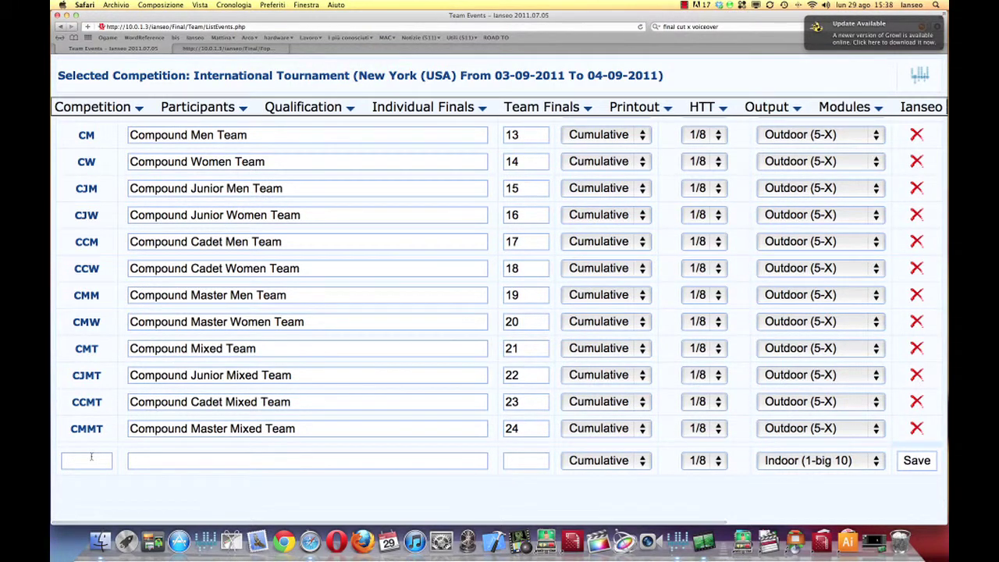
# Add a team event with code TTM, name Total Team and order number 25, and save it.
pyautogui.click(91, 459)
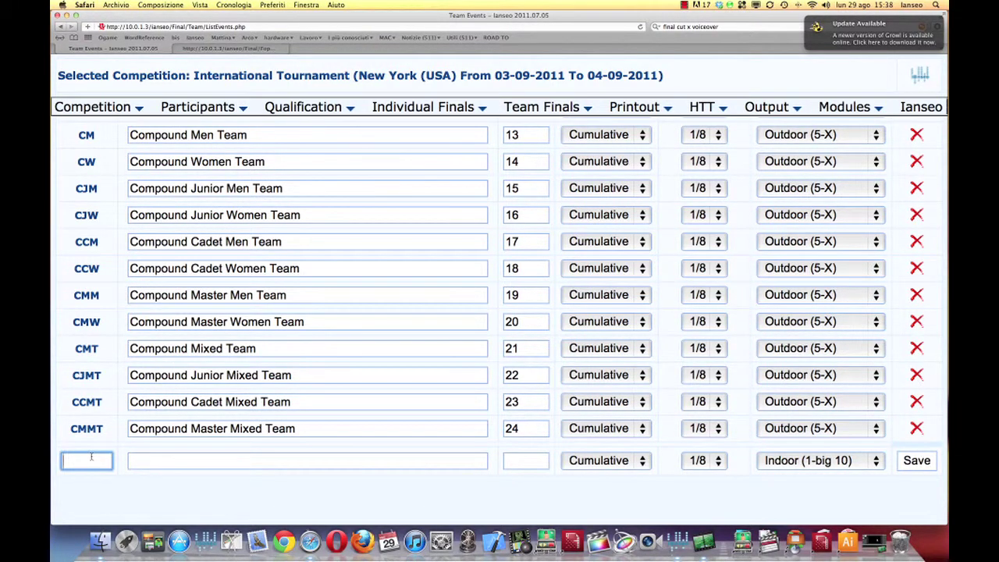
pyautogui.write('TTM')
pyautogui.click(131, 460)
pyautogui.write('To')
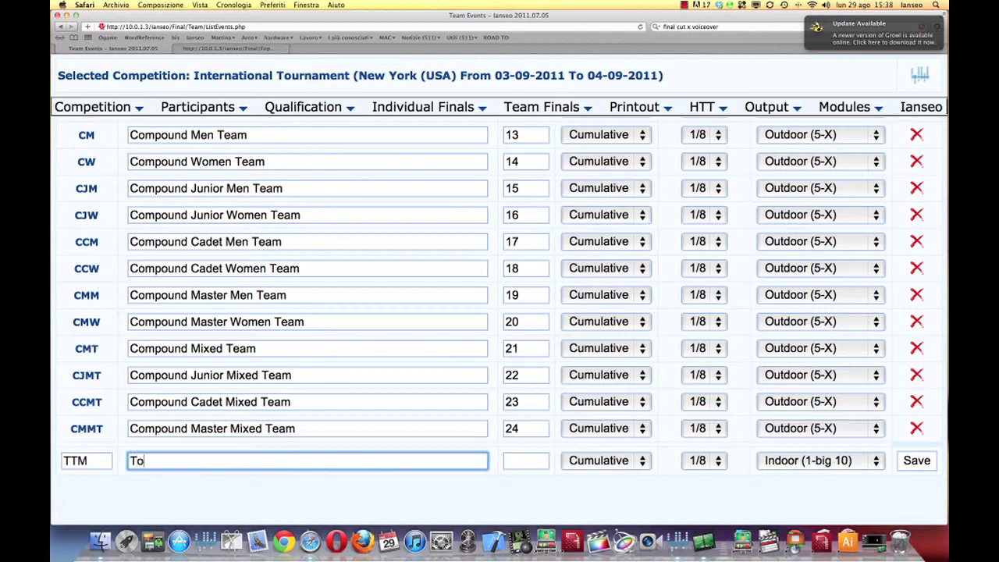
pyautogui.write('tal Team')
pyautogui.press('Tab')
pyautogui.write('25')
pyautogui.press('Tab')
pyautogui.press('Tab')
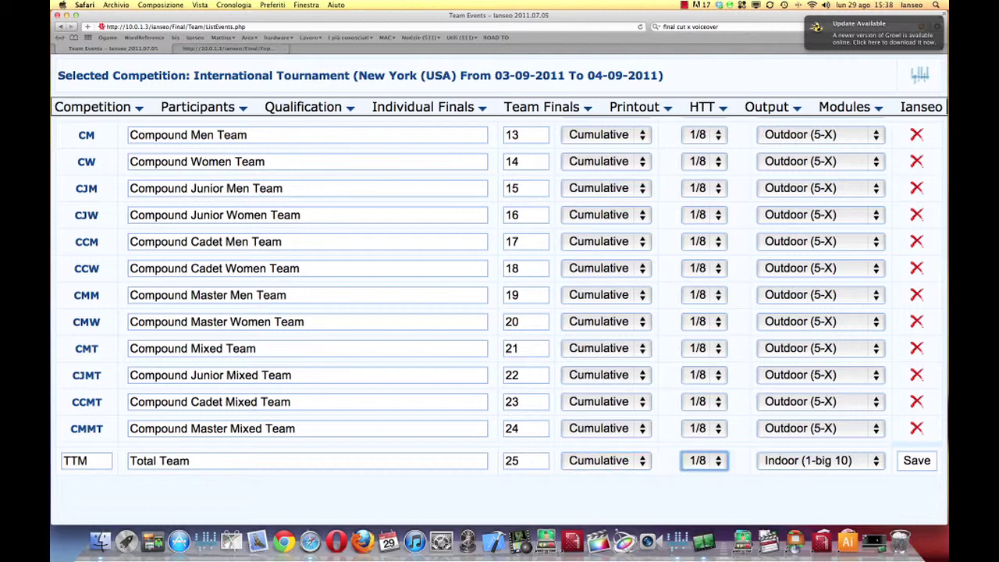
pyautogui.press('Tab')
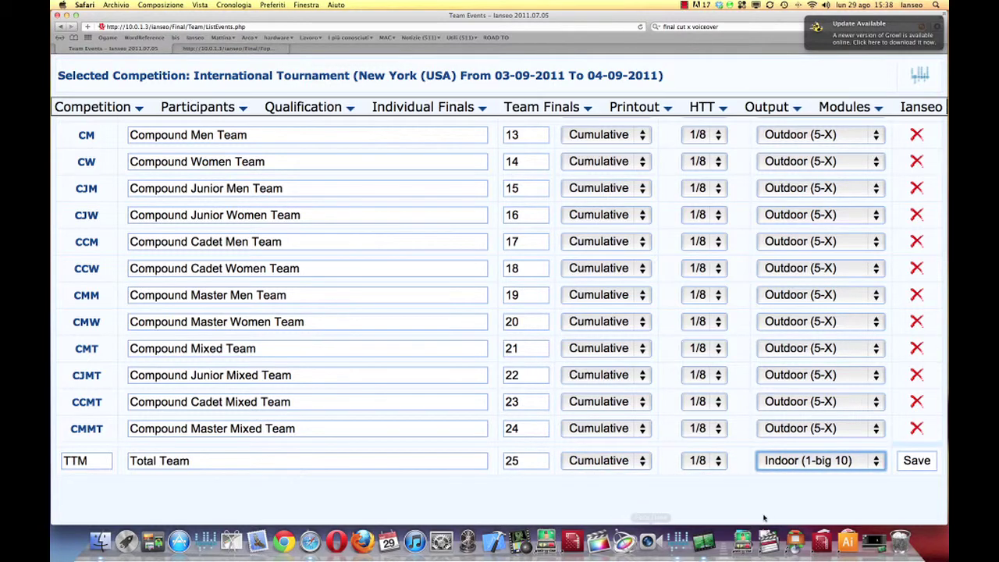
pyautogui.click(913, 462)
# Remove the stray script text from the TTM event's name and open that event's team definition.
pyautogui.moveTo(913, 461); pyautogui.dragTo(153, 459)
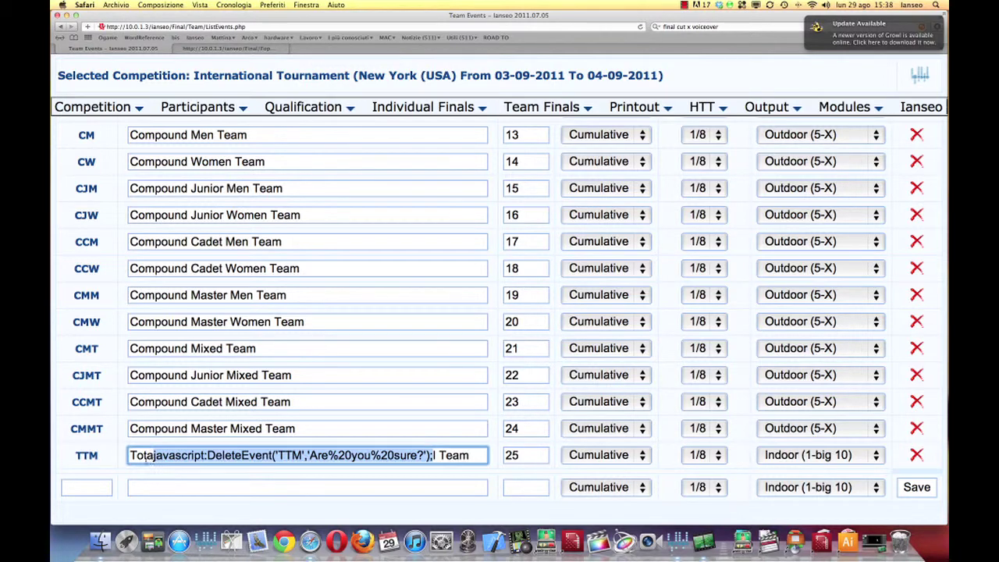
pyautogui.press('BackSpace')
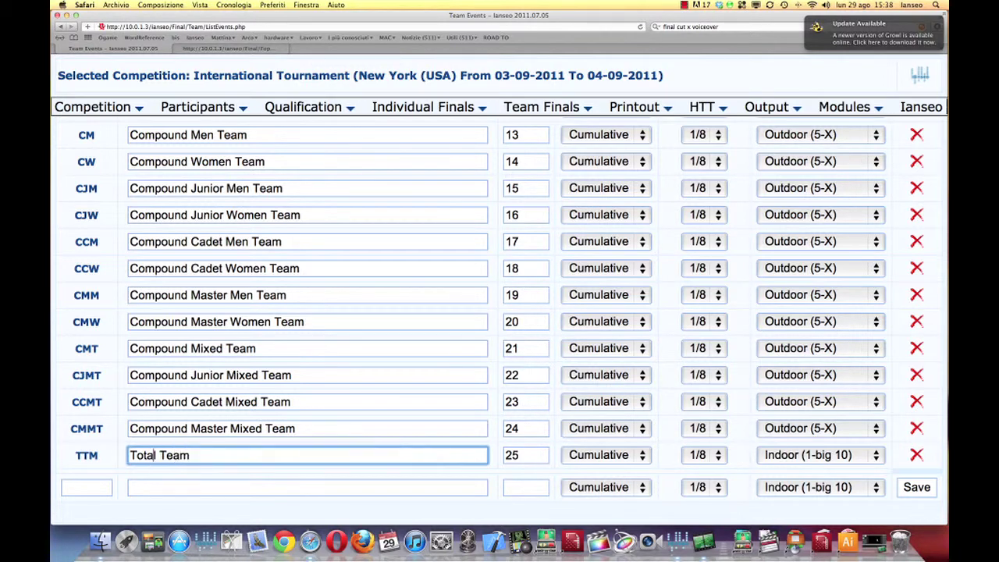
pyautogui.click(87, 456)
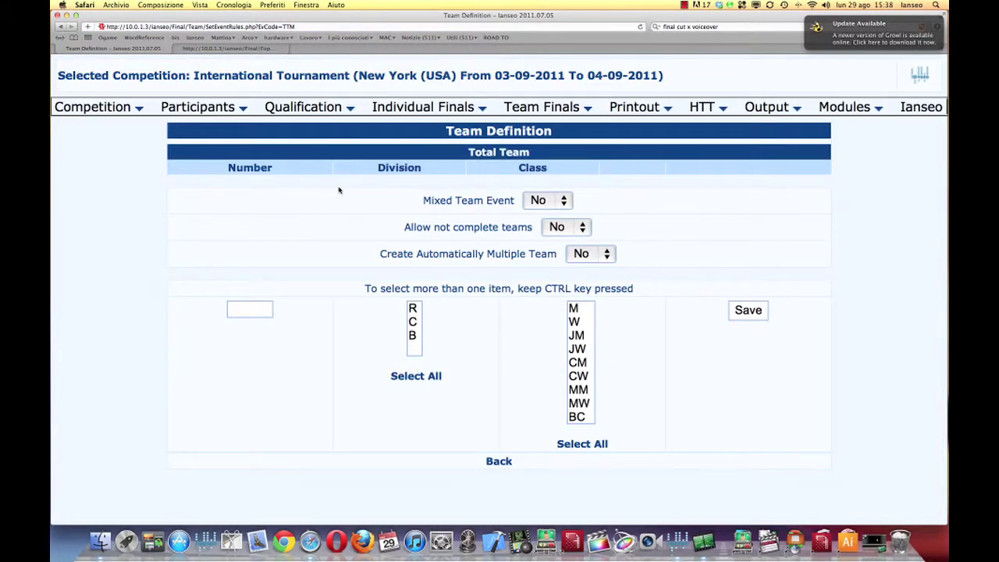
# Add a team component of 1 archer from division R with classes M, JM, CM and MM to the Total Team definition.
pyautogui.click(257, 306)
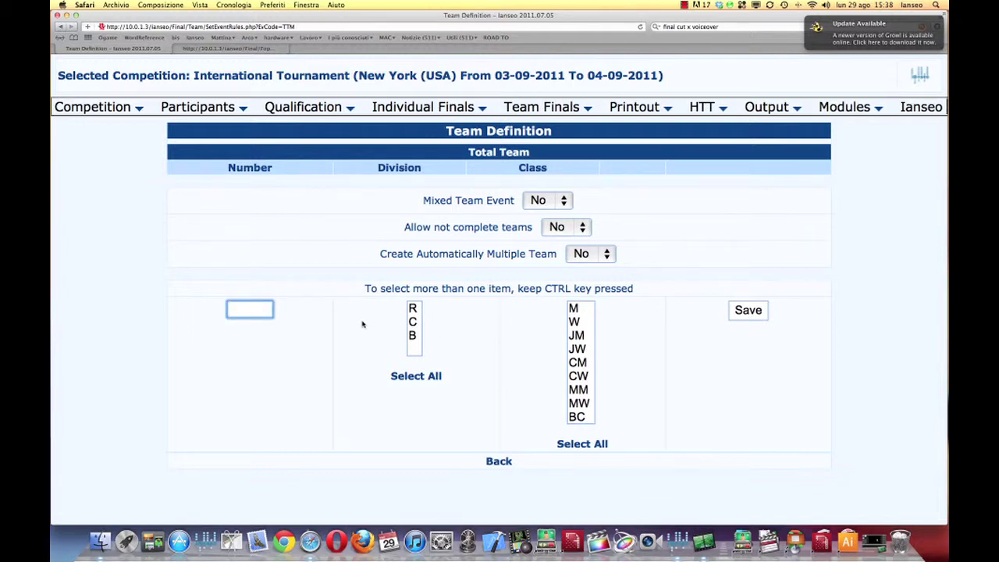
pyautogui.write('1')
pyautogui.click(412, 309)
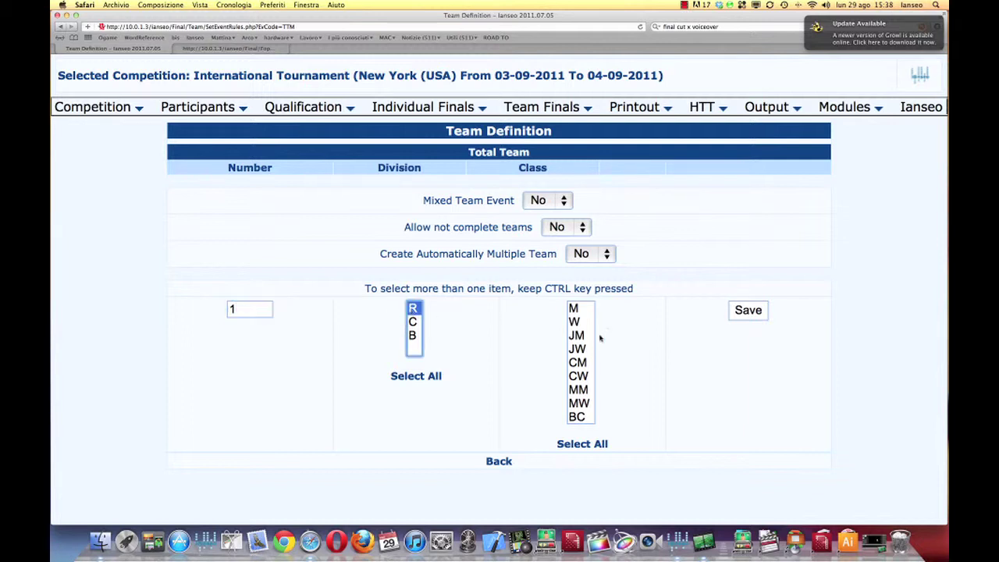
pyautogui.click(573, 308)
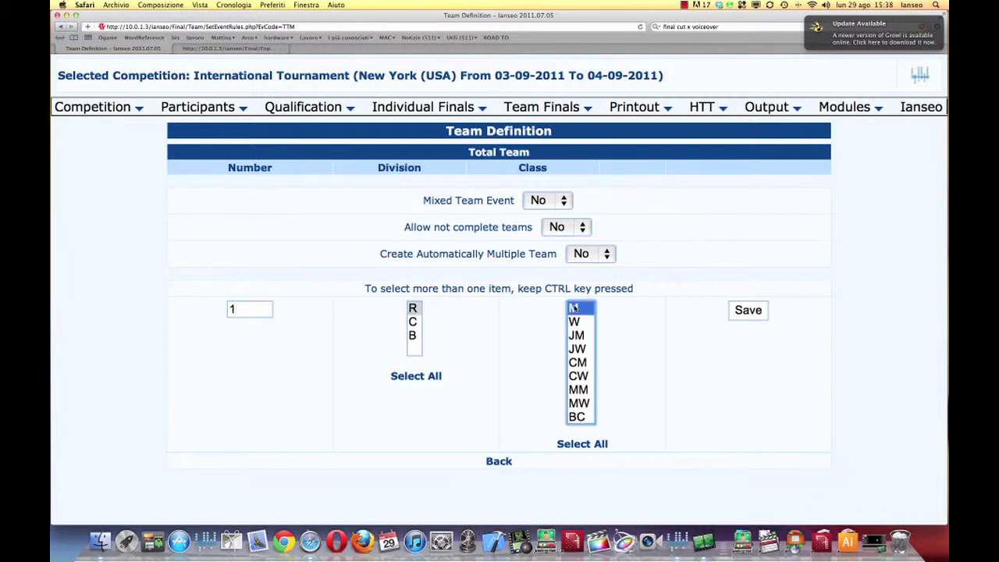
pyautogui.keyDown('super'); pyautogui.click(587, 349); pyautogui.keyUp('super')
pyautogui.keyDown('super'); pyautogui.click(589, 334); pyautogui.keyUp('super')
pyautogui.keyDown('super'); pyautogui.click(590, 356); pyautogui.keyUp('super')
pyautogui.keyDown('super'); pyautogui.click(587, 364); pyautogui.keyUp('super')
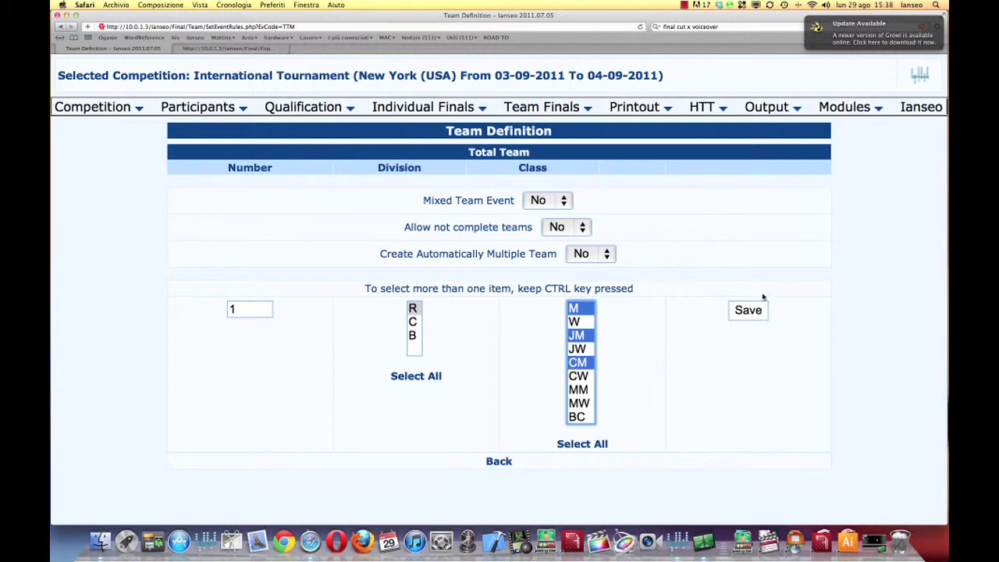
pyautogui.keyDown('super'); pyautogui.click(583, 390); pyautogui.keyUp('super')
pyautogui.click(762, 312)
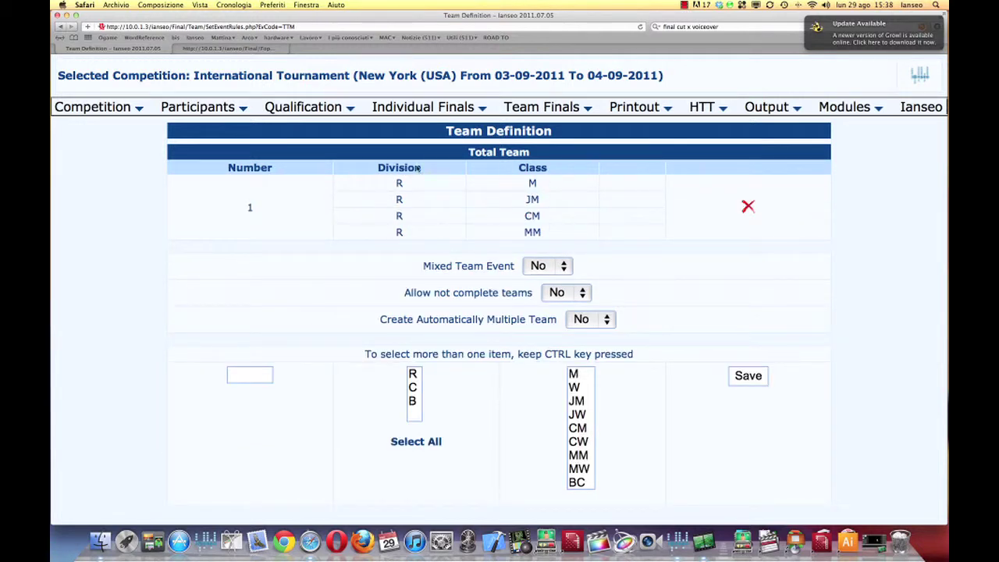
# Add a second component of 1 archer from division C with classes M, JM, CM and MM.
pyautogui.click(247, 372)
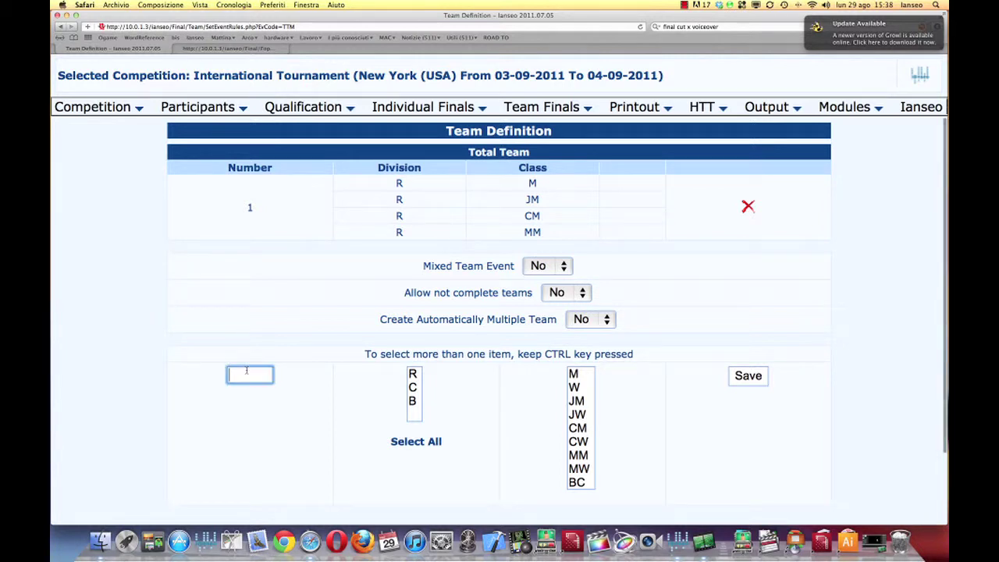
pyautogui.write('1')
pyautogui.click(412, 388)
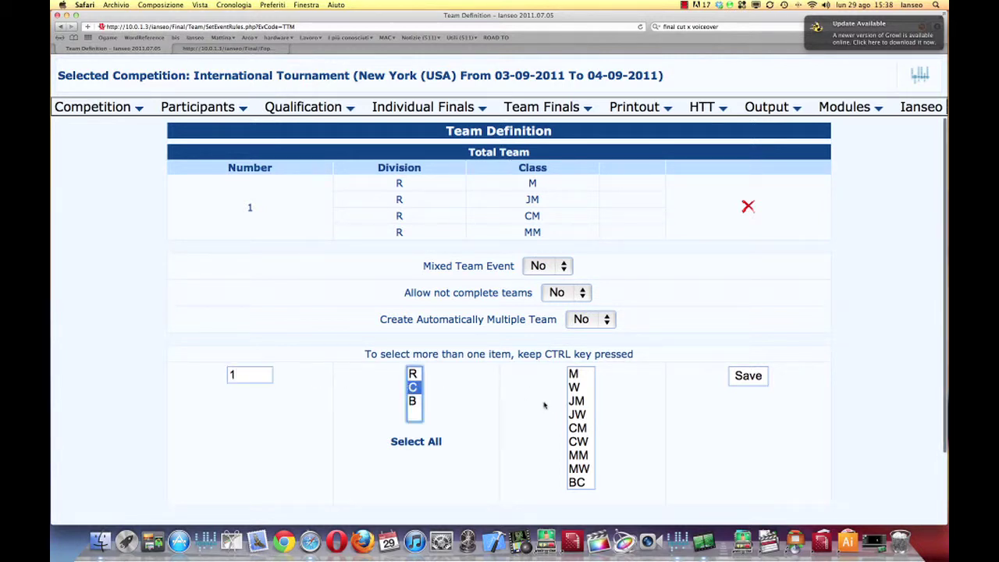
pyautogui.click(576, 377)
pyautogui.keyDown('super'); pyautogui.click(574, 400); pyautogui.keyUp('super')
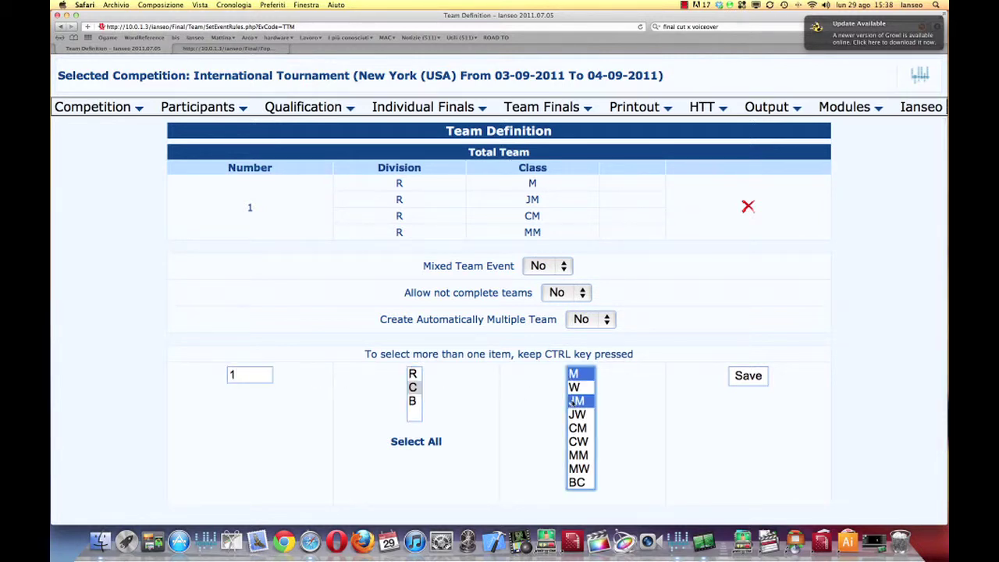
pyautogui.keyDown('super'); pyautogui.click(573, 427); pyautogui.keyUp('super')
pyautogui.keyDown('super'); pyautogui.click(583, 461); pyautogui.keyUp('super')
pyautogui.click(755, 381)
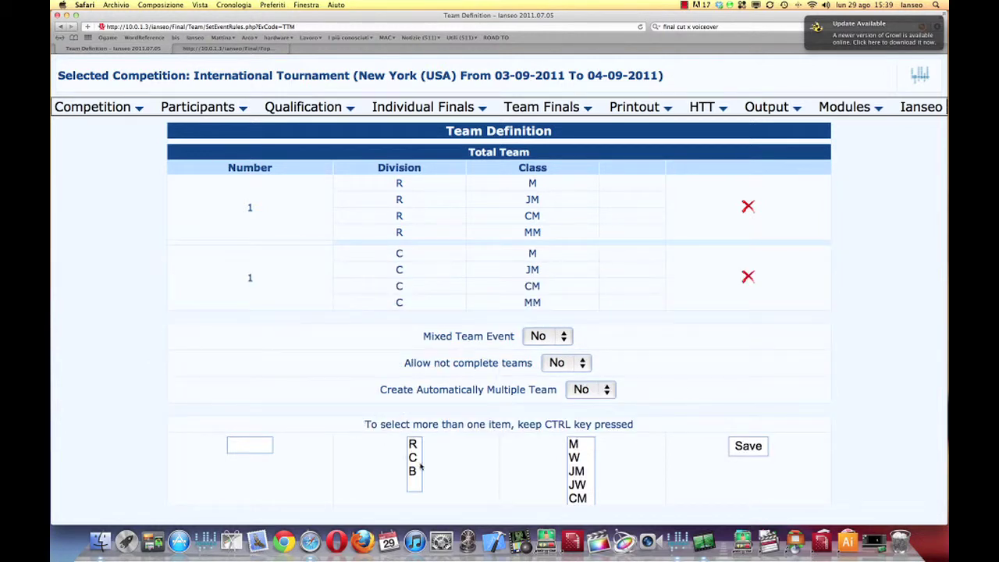
# Add a third component of 1 archer from division B with classes M, JM, CM and MM.
pyautogui.click(413, 470)
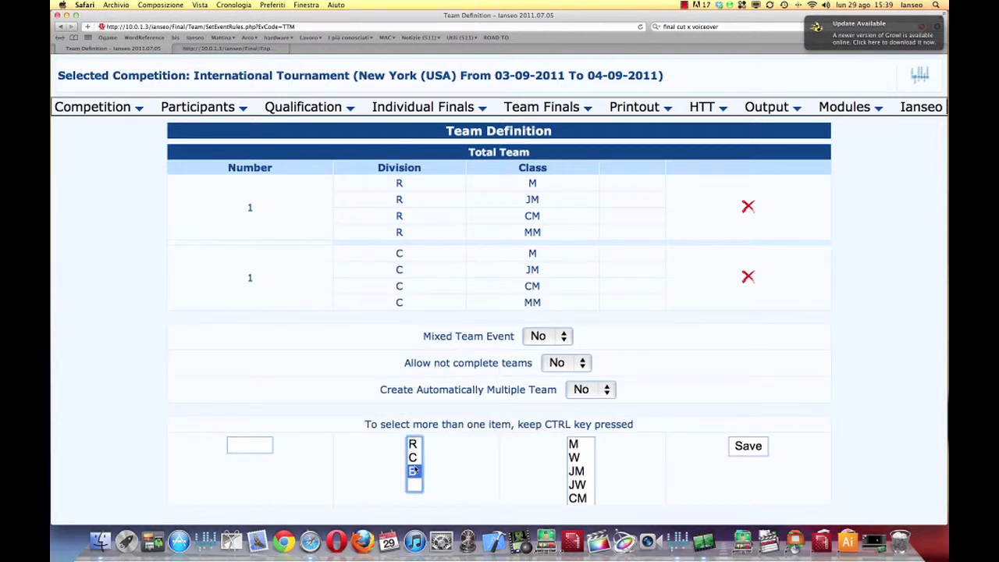
pyautogui.click(263, 446)
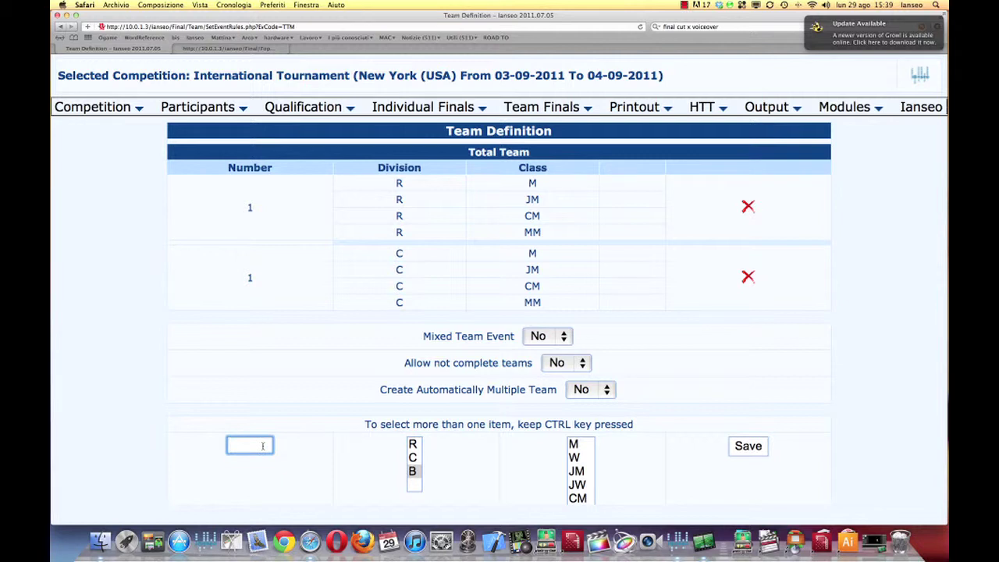
pyautogui.write('2')
pyautogui.scroll(-2, 351, 446)
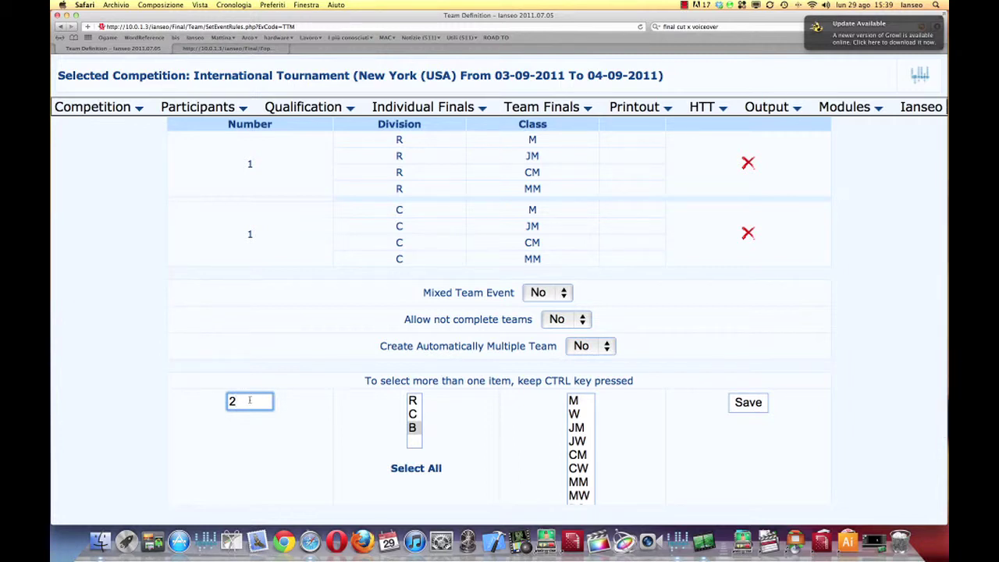
pyautogui.press('BackSpace')
pyautogui.write('1')
pyautogui.click(574, 407)
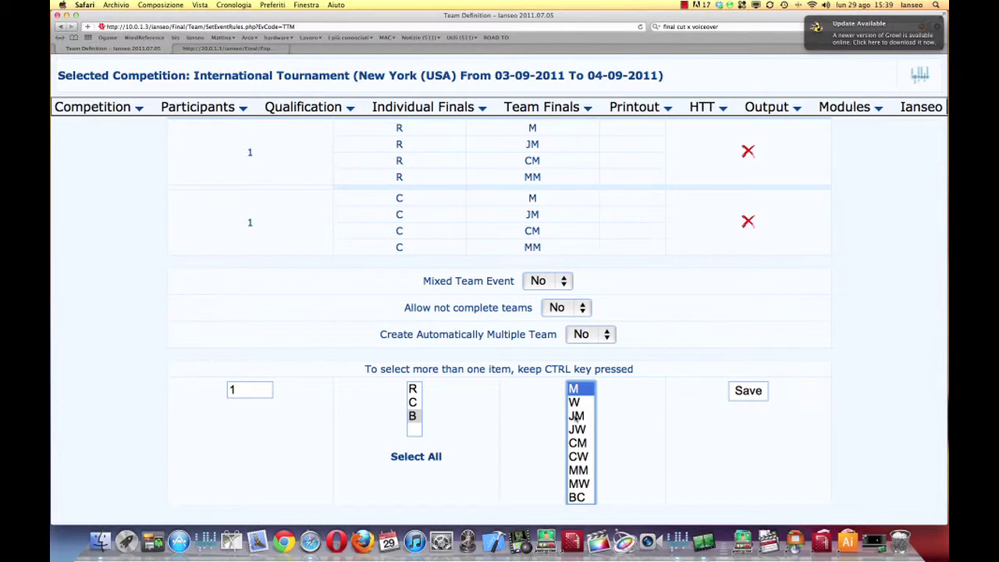
pyautogui.keyDown('super'); pyautogui.click(576, 416); pyautogui.keyUp('super')
pyautogui.keyDown('super'); pyautogui.click(577, 443); pyautogui.keyUp('super')
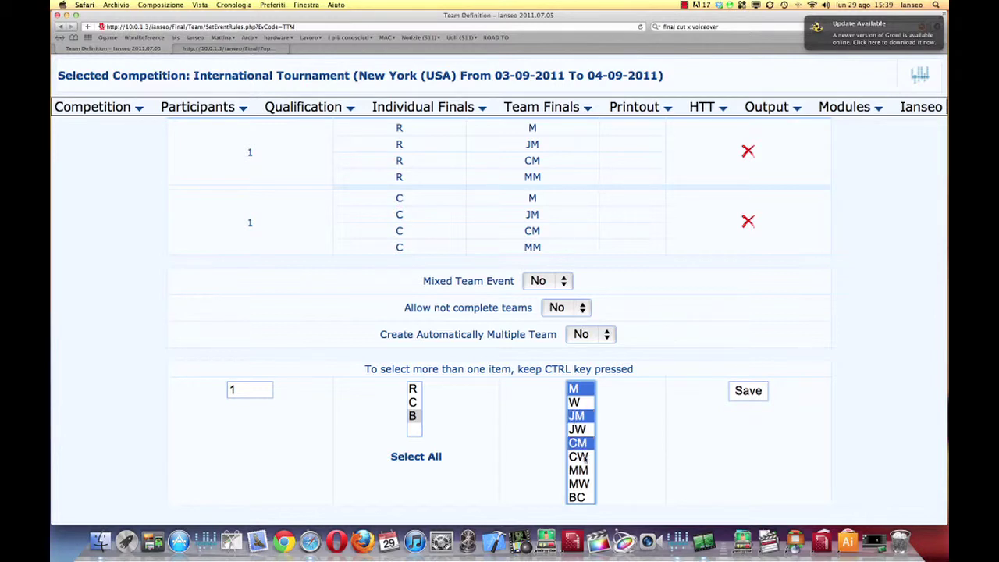
pyautogui.keyDown('super'); pyautogui.click(584, 470); pyautogui.keyUp('super')
pyautogui.click(748, 395)
pyautogui.scroll(2, 344, 221)
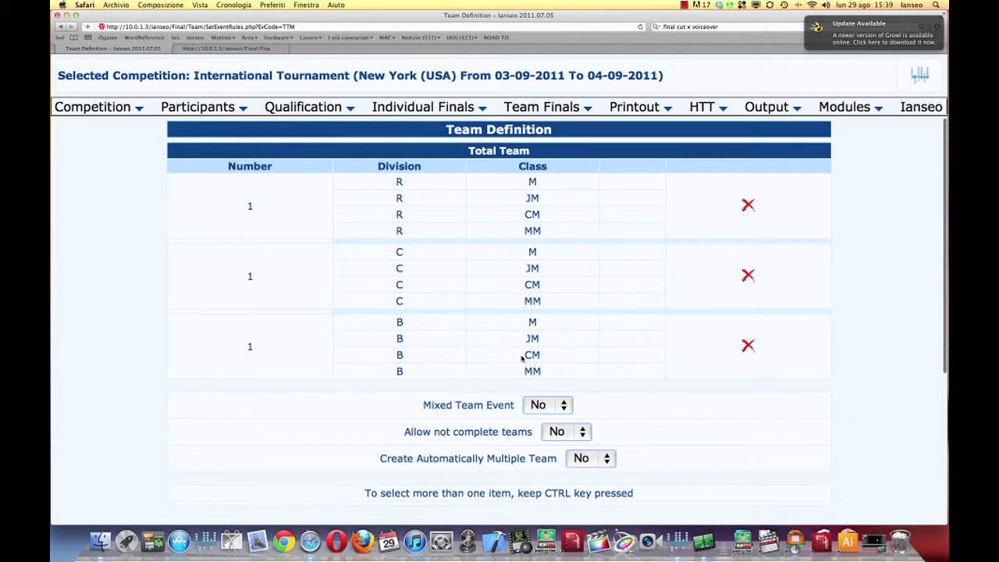
# Set Mixed Team Event to Yes for the Total Team event and review its three components and team options.
pyautogui.scroll(-1, 421, 367)
pyautogui.scroll(-3, 421, 367)
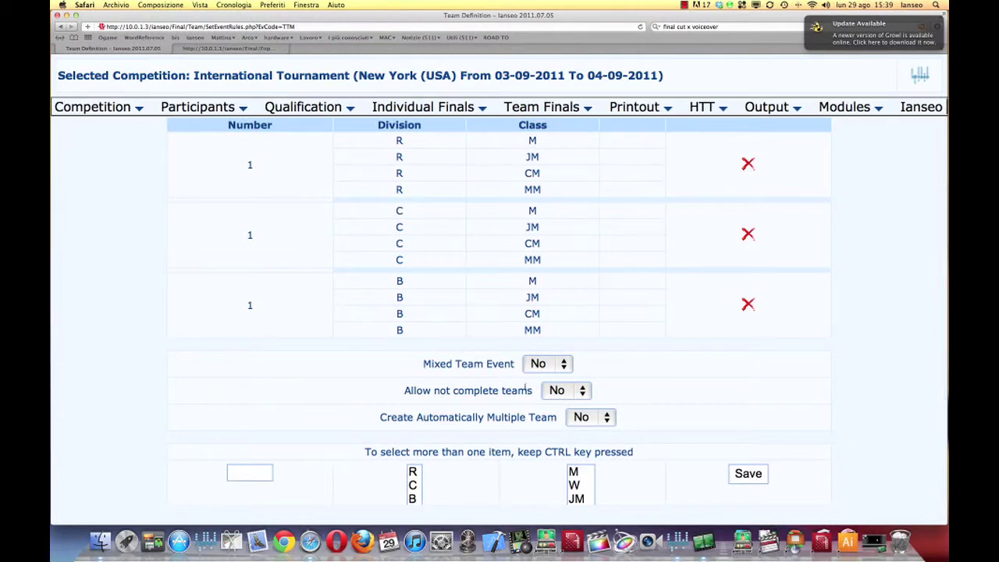
pyautogui.click(538, 365)
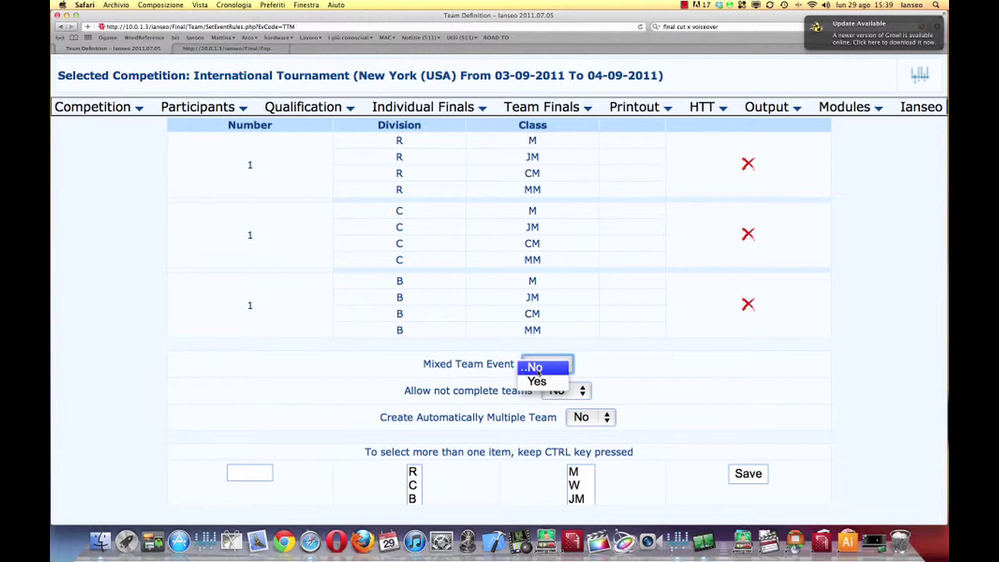
pyautogui.click(535, 383)
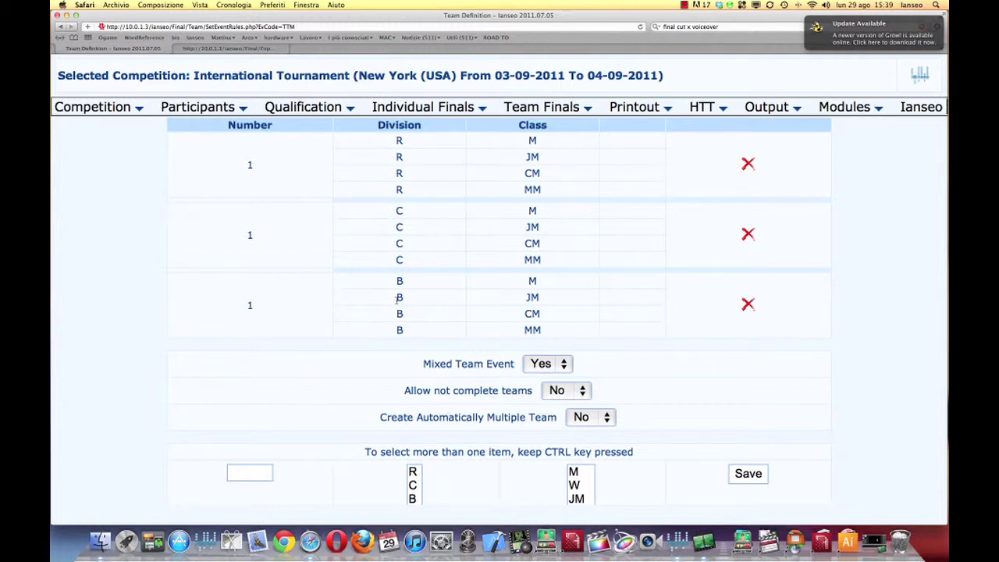
pyautogui.scroll(1, 399, 298)
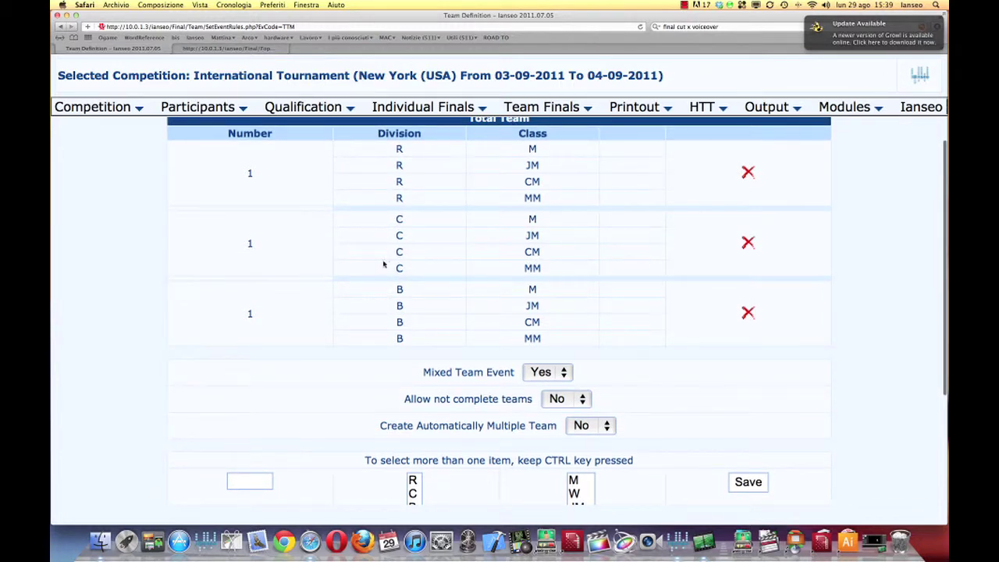
pyautogui.scroll(-3, 487, 282)
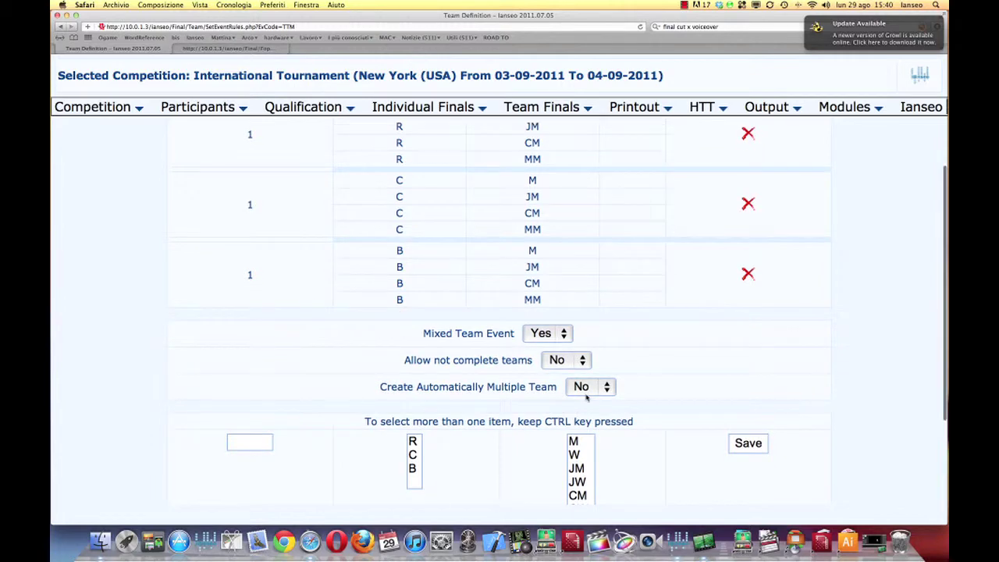
pyautogui.scroll(-2, 580, 396)
pyautogui.scroll(2, 581, 395)
pyautogui.scroll(-3, 580, 396)
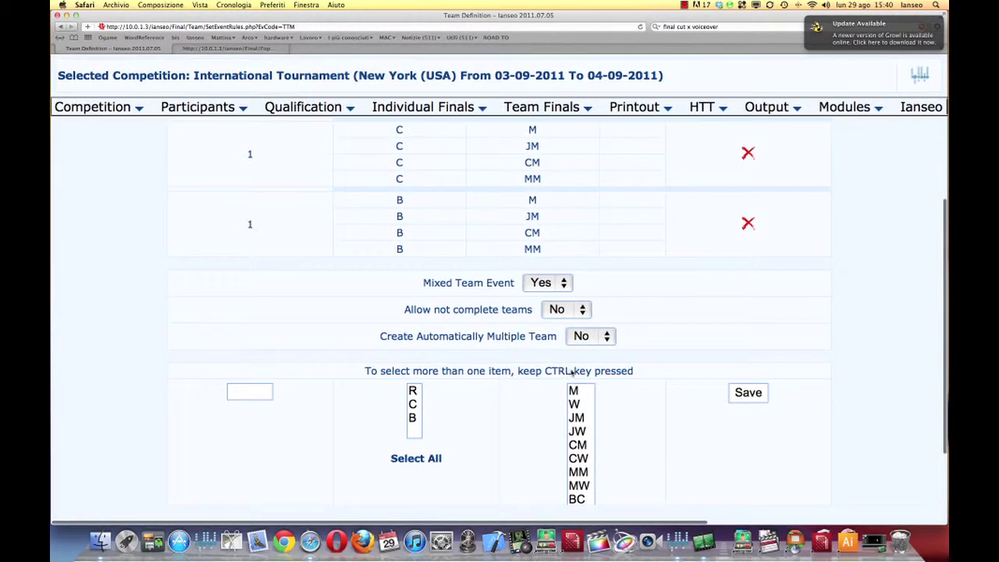
pyautogui.scroll(5, 573, 373)
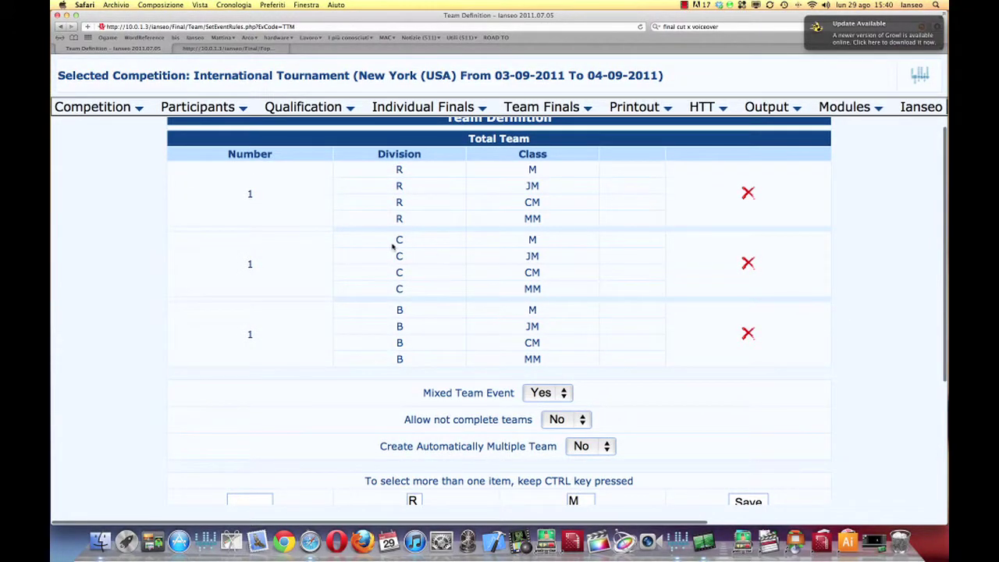
# Return to the team finals' event management and look through the full list of team events, including Total Team.
pyautogui.moveTo(121, 107)
pyautogui.moveTo(222, 244)
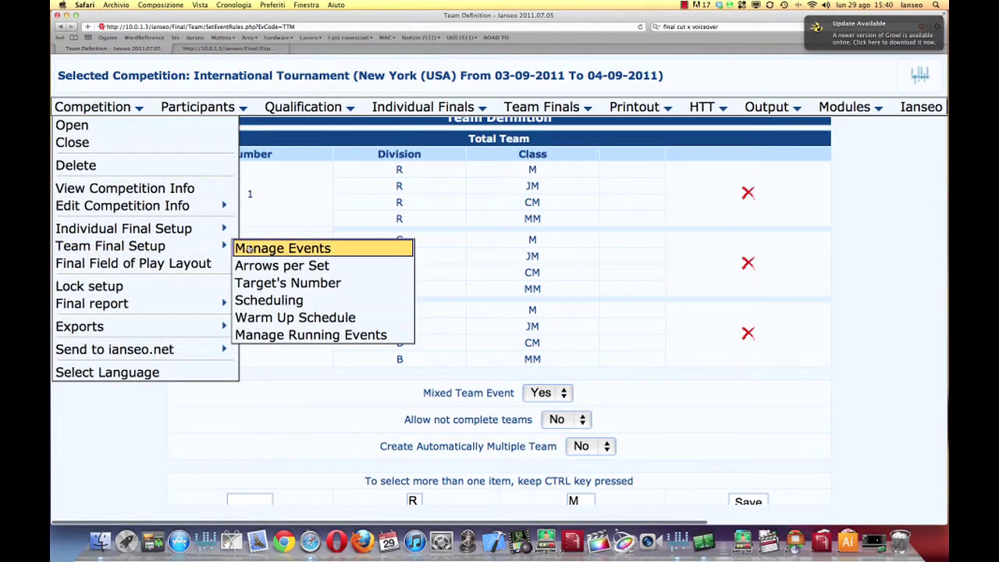
pyautogui.click(266, 251)
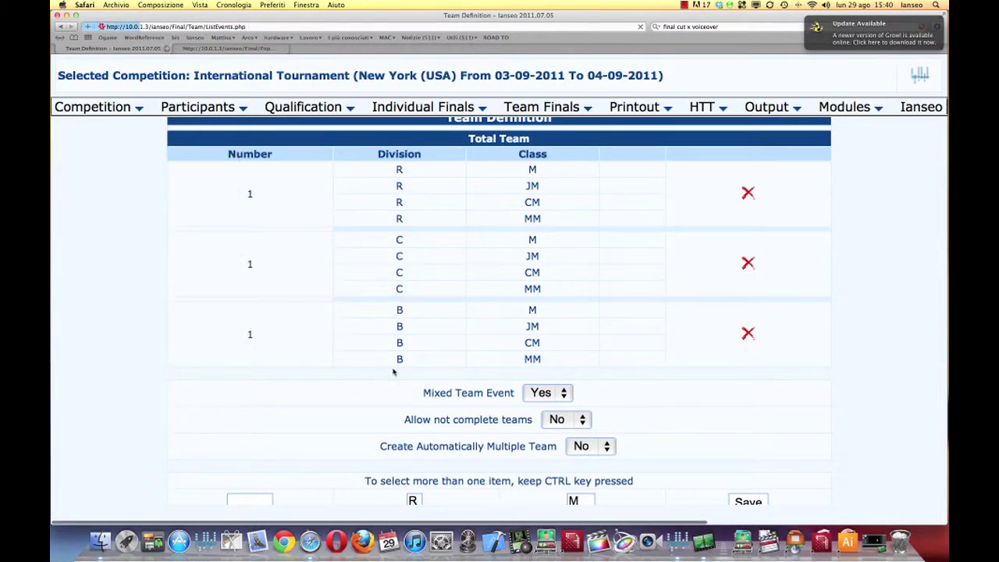
pyautogui.scroll(-10, 390, 368)
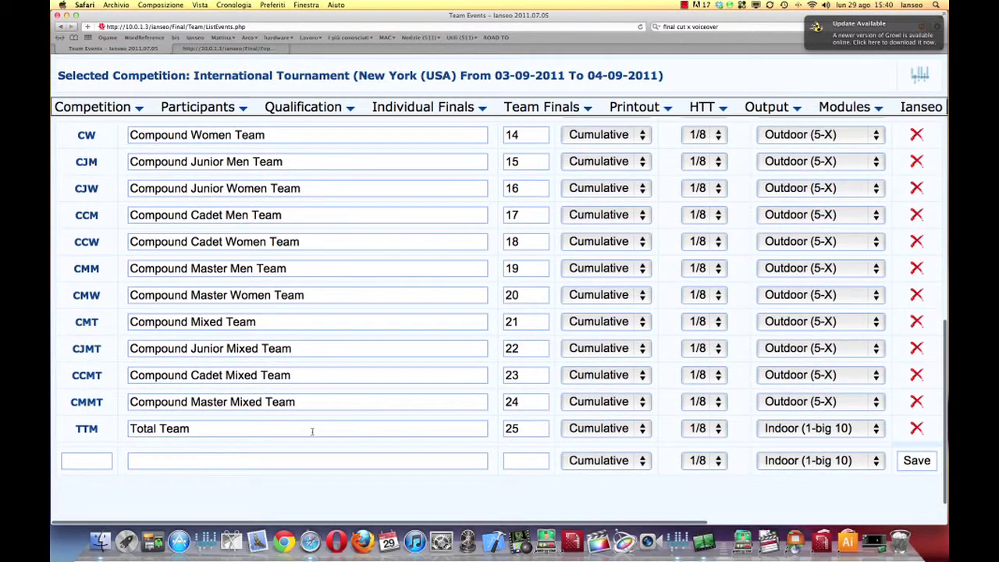
pyautogui.scroll(10, 322, 199)
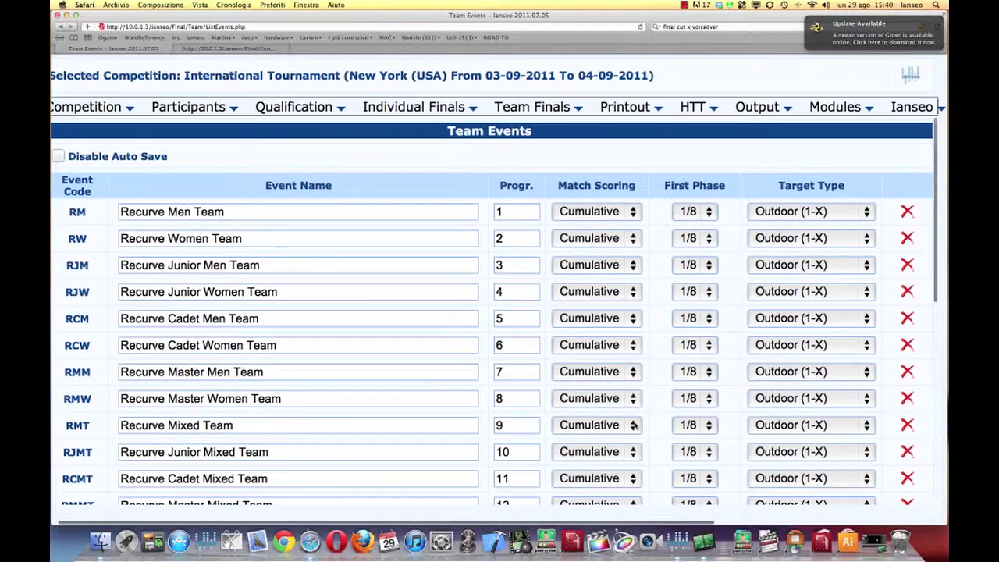
pyautogui.moveTo(200, 114)
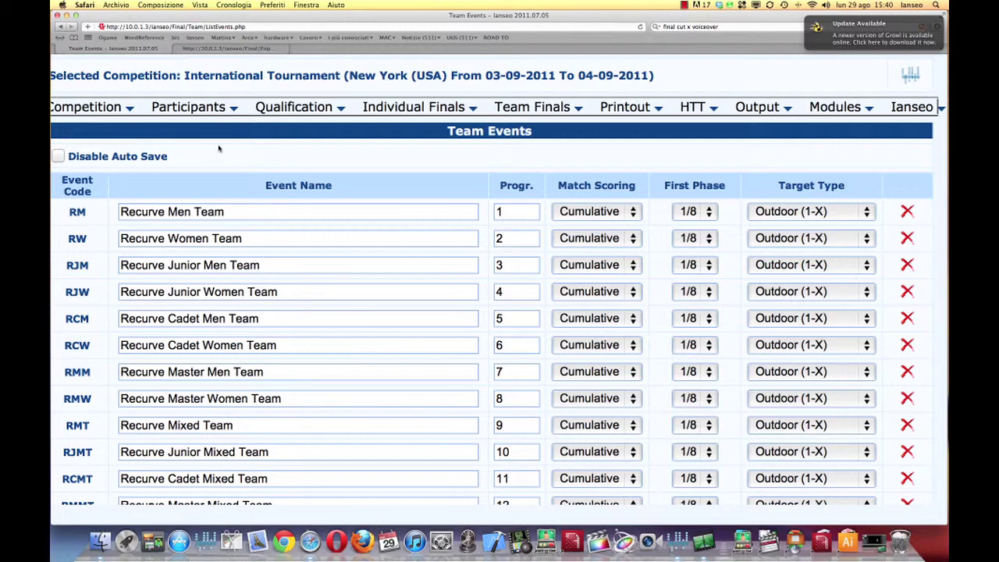
pyautogui.scroll(-5, 278, 320)
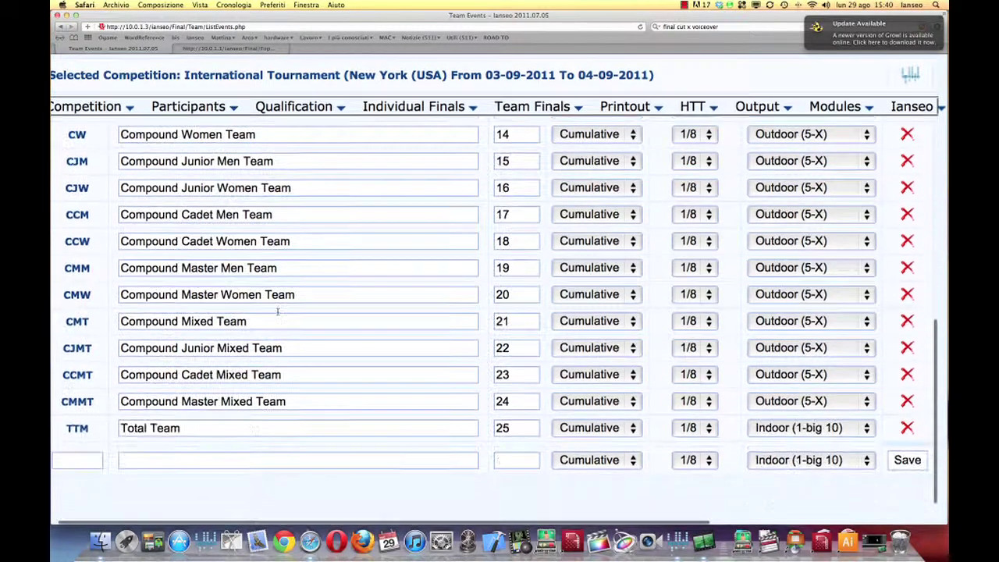
pyautogui.scroll(5, 148, 287)
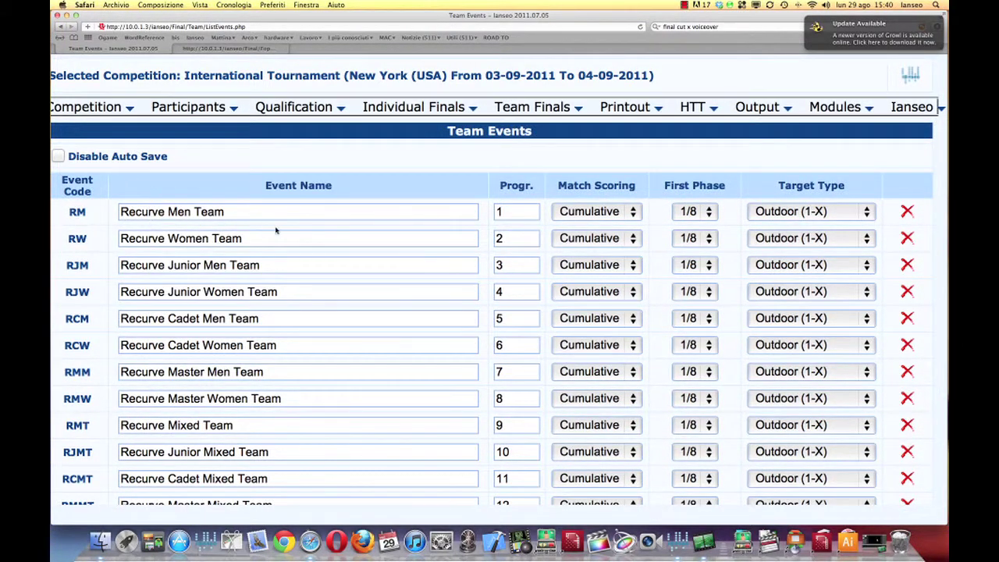
pyautogui.scroll(-4, 276, 230)
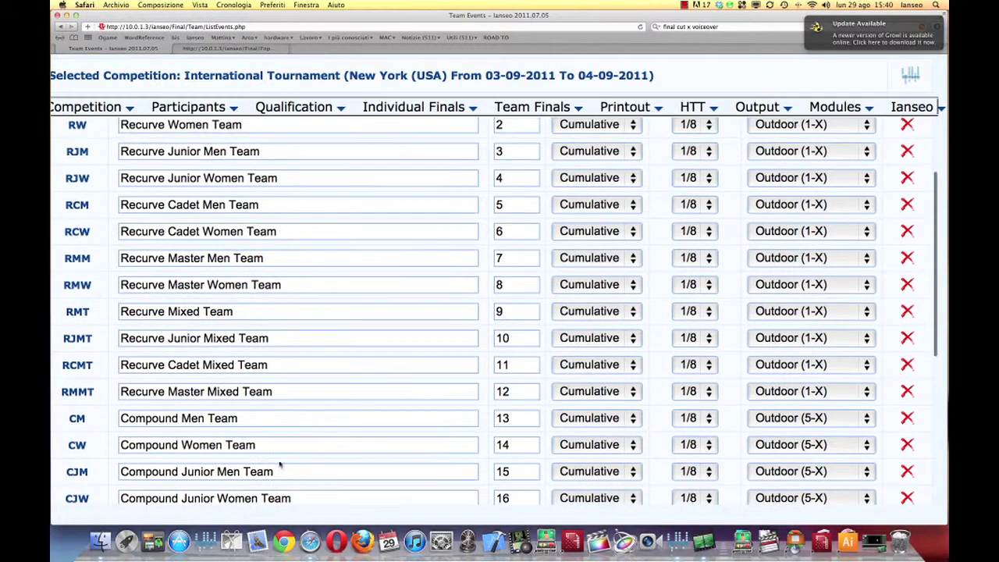
pyautogui.scroll(4, 226, 339)
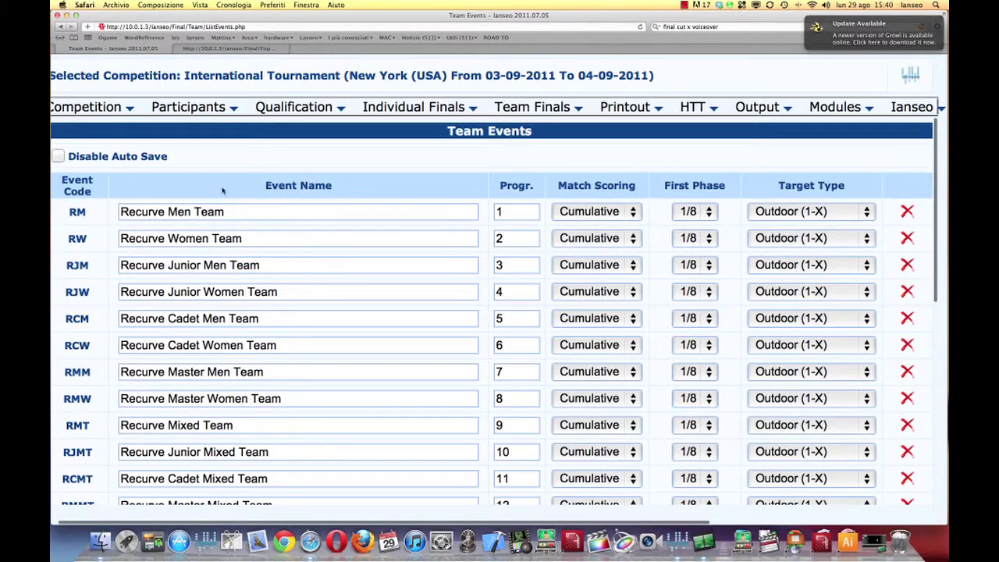
pyautogui.moveTo(293, 107)
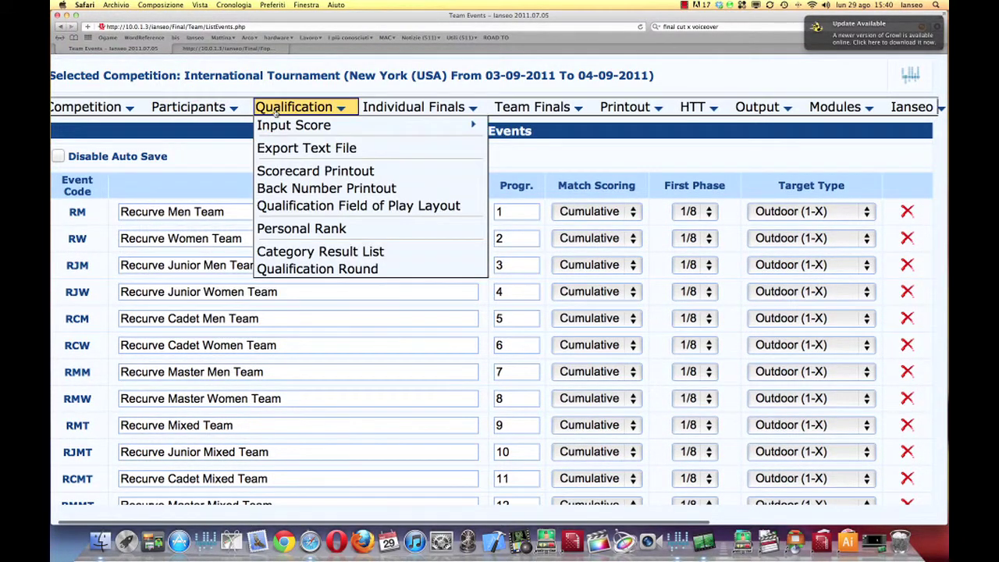
pyautogui.moveTo(301, 125)
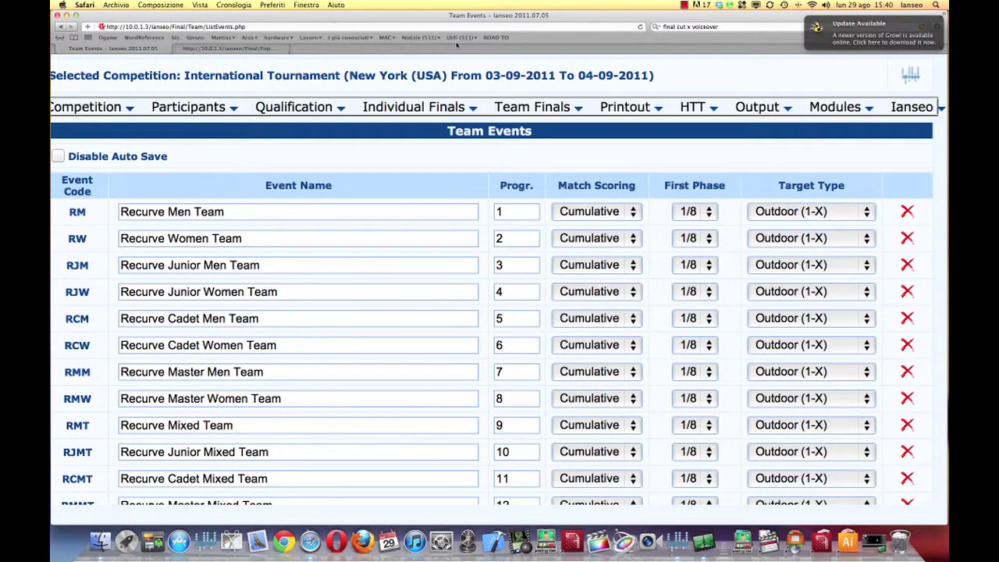
pyautogui.click(684, 4)
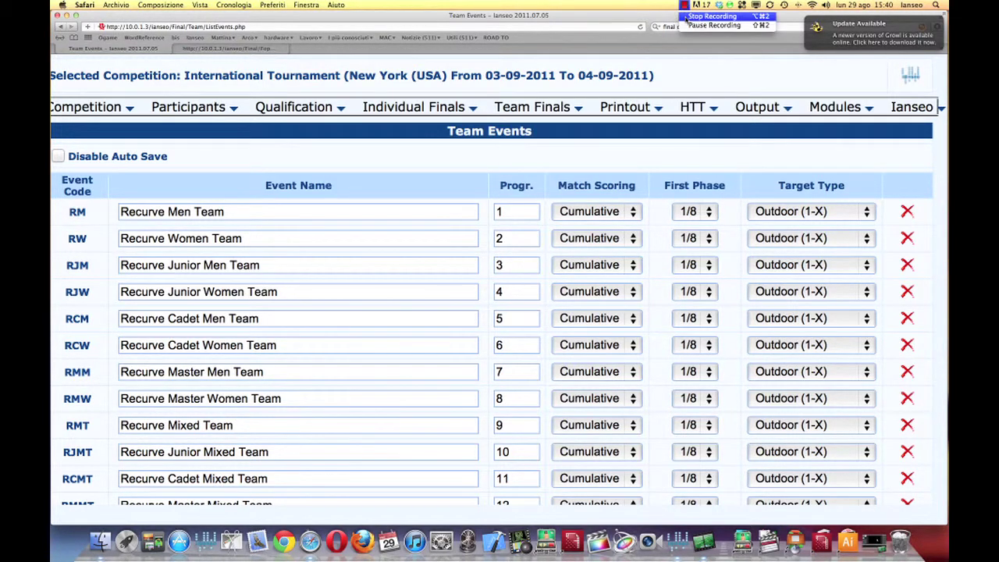
pyautogui.click(686, 17)
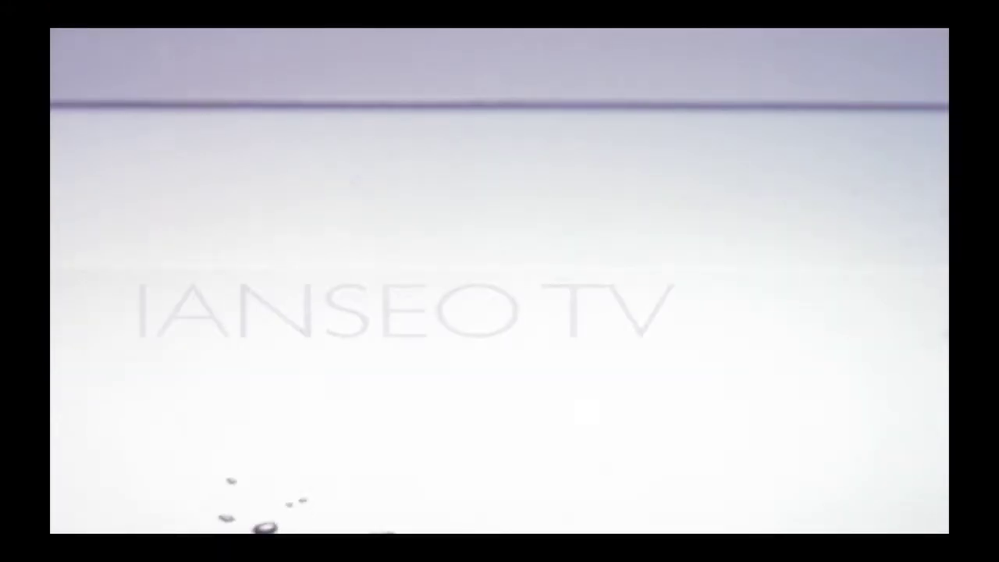